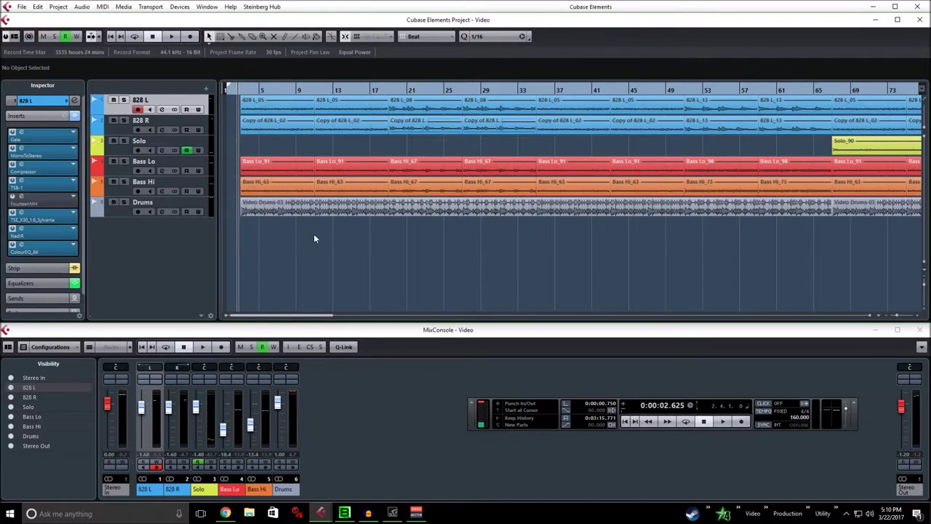
Step: Zoom in and play the project with the Drums track soloed, then stop and unsolo it
key(h)
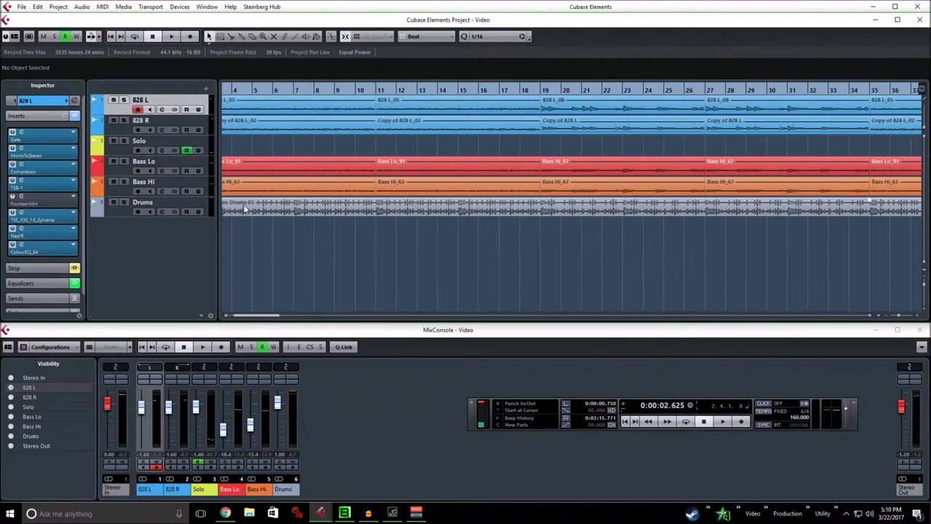
key(h)
key(h)
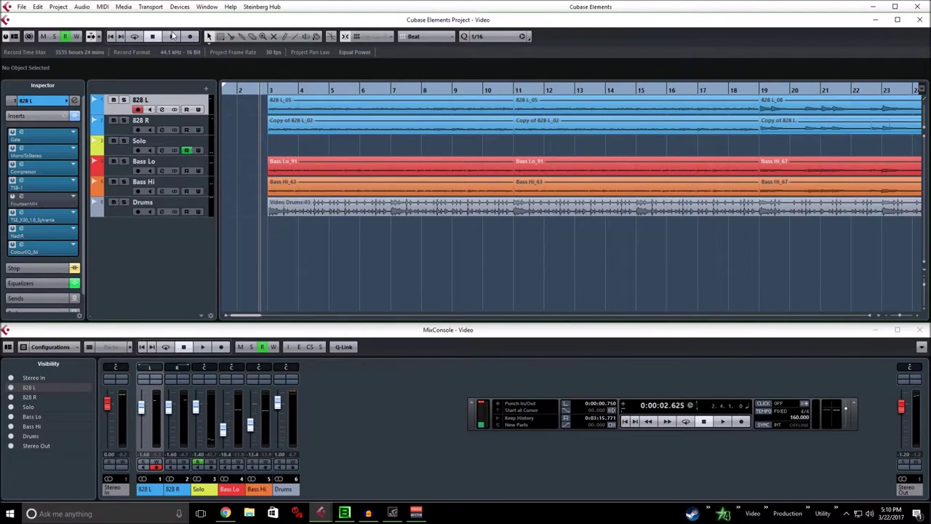
click(171, 36)
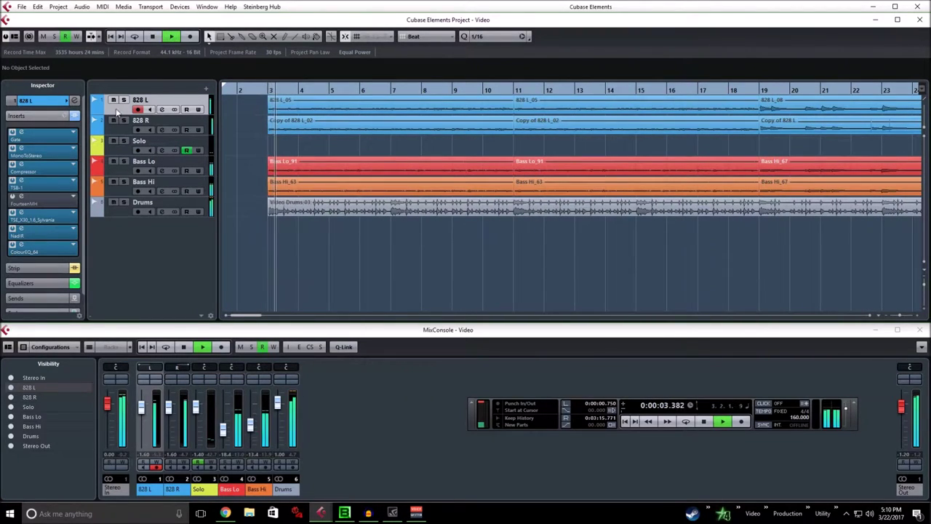
click(123, 202)
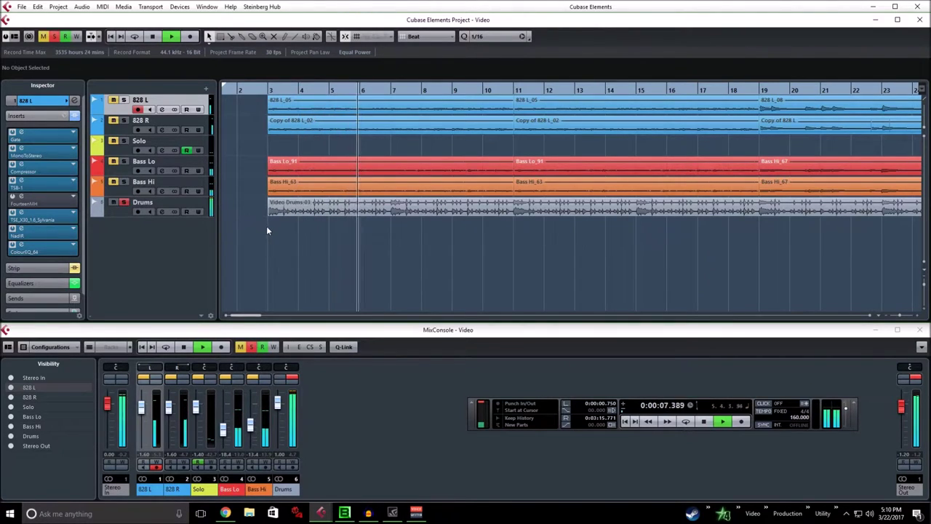
click(151, 40)
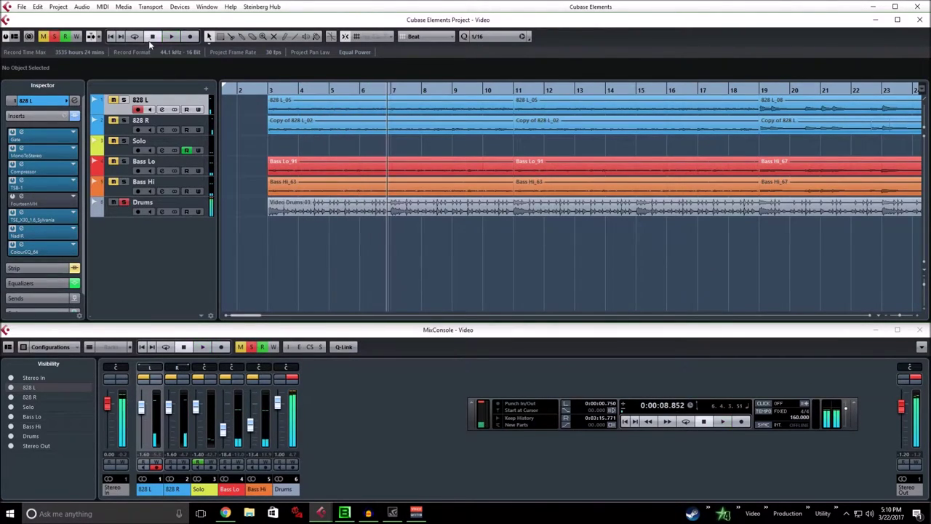
click(124, 202)
Step: Bring the first bars back into view, zoom out slightly, and switch to the Beatcraft project
scroll(313, 228, up, 2)
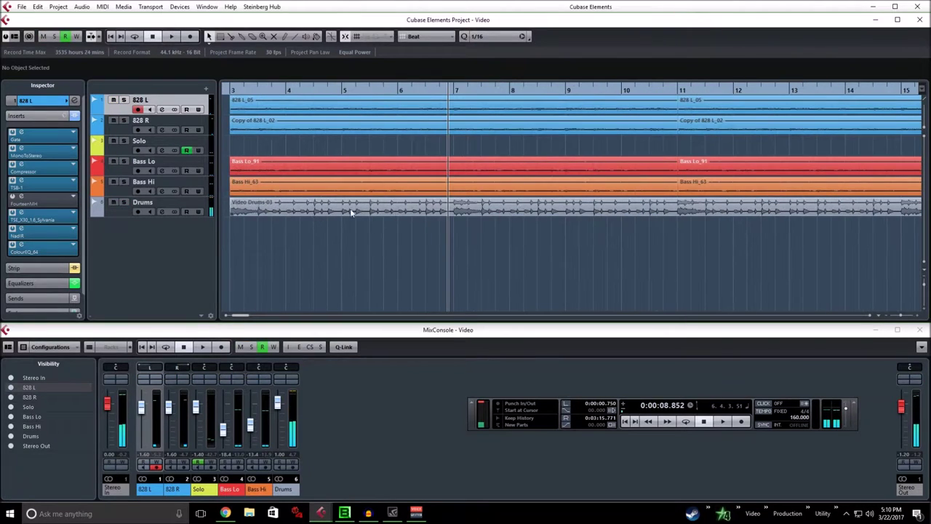
click(239, 315)
right_click(151, 259)
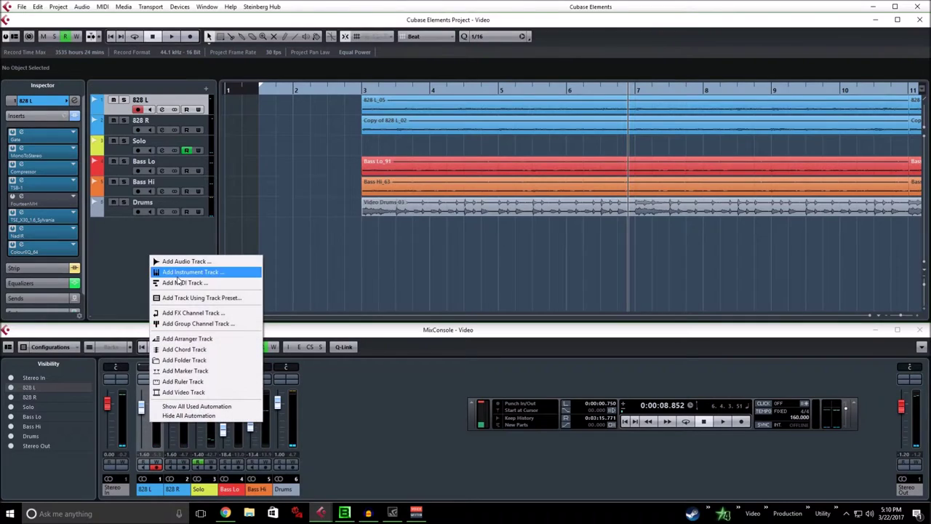
click(301, 236)
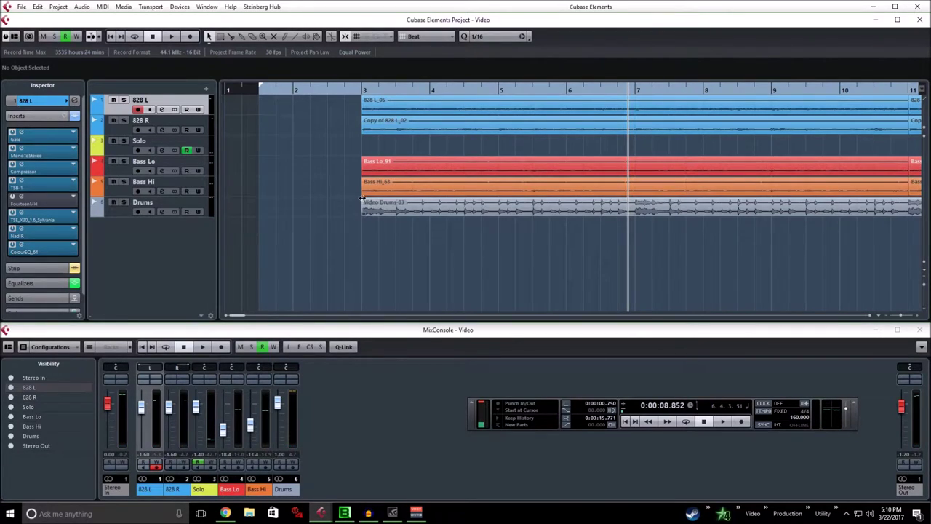
key(g)
key(g)
key(g)
key(g)
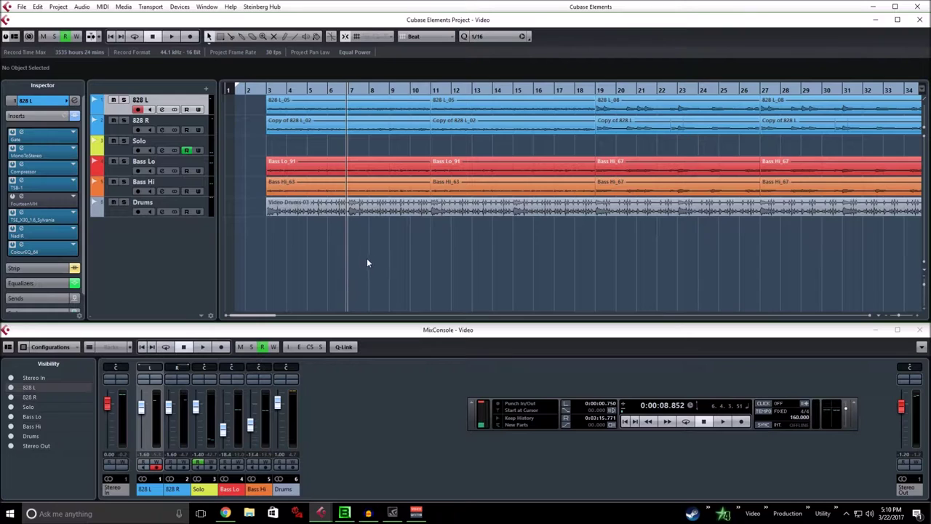
scroll(432, 208, up, 2)
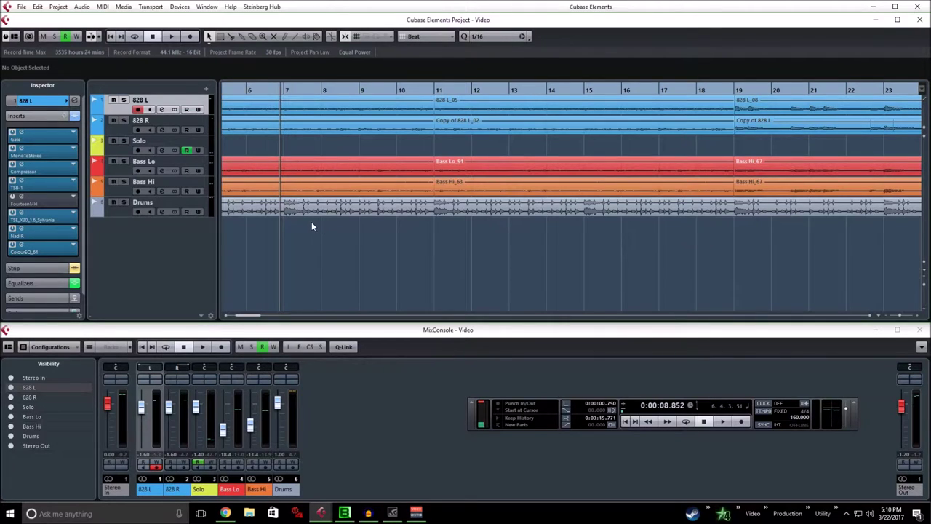
drag(251, 315, 236, 315)
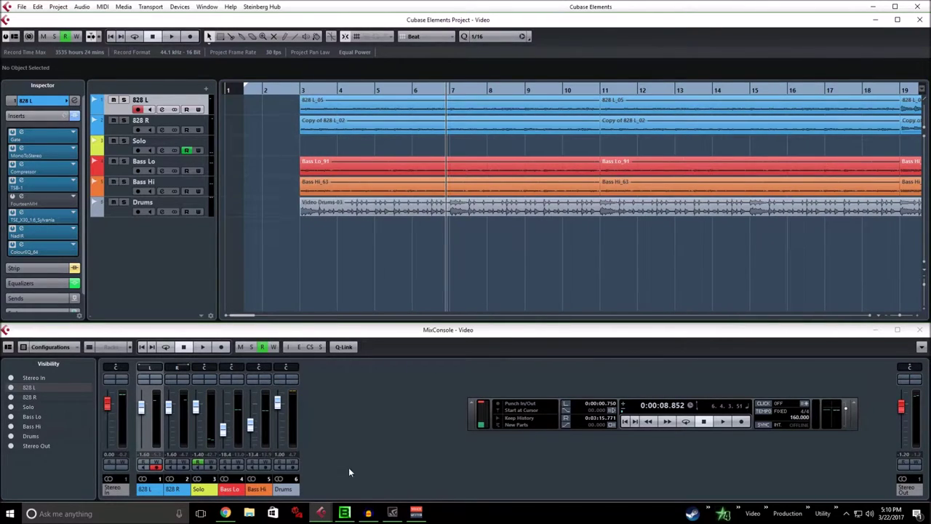
click(344, 513)
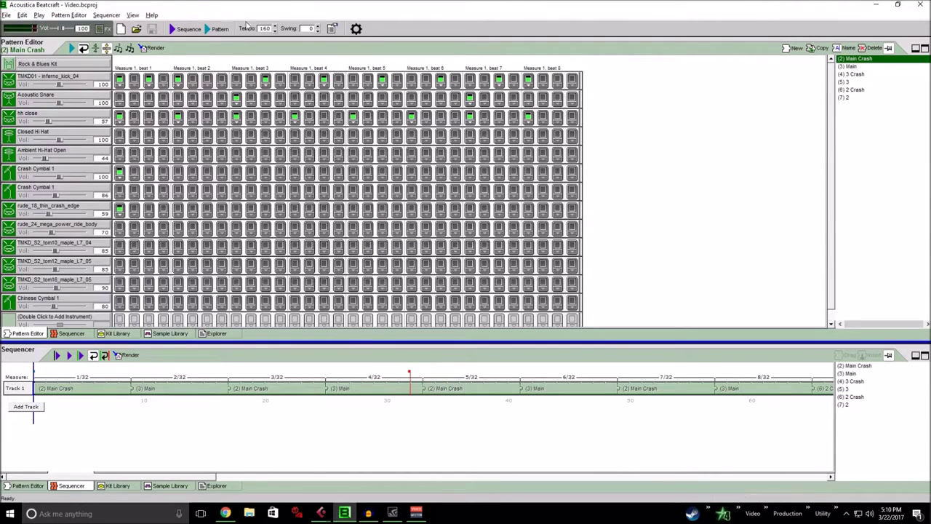
Step: Play the current pattern, step through the pattern list back to Main Crash, and toggle a first-beat kick
click(218, 28)
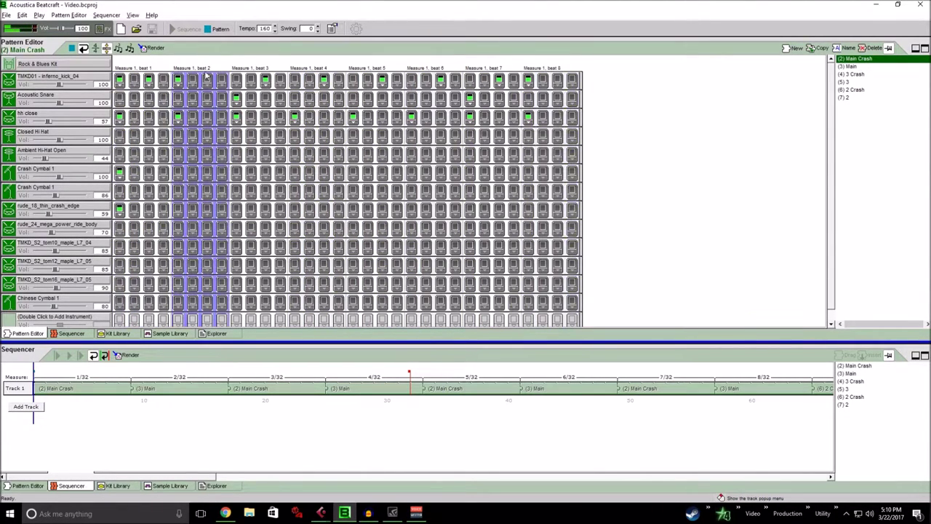
click(218, 28)
click(852, 74)
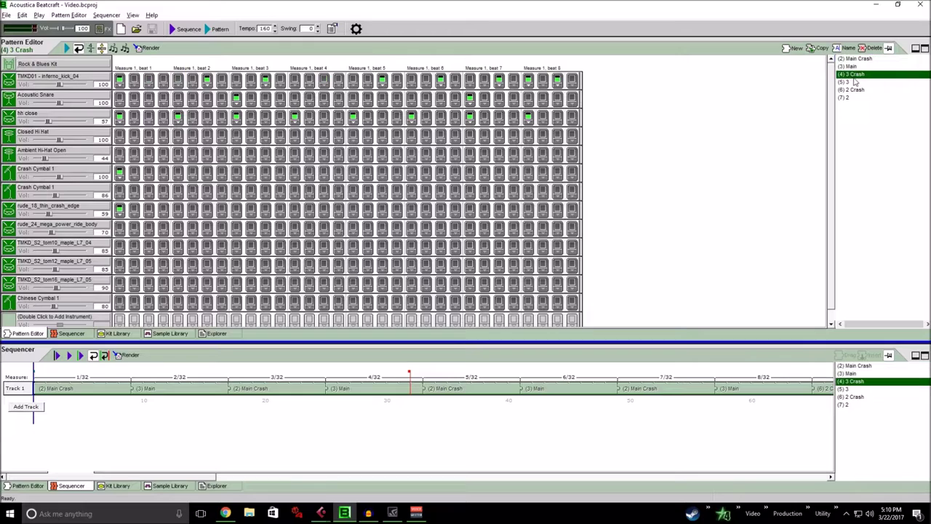
click(854, 82)
click(854, 89)
click(854, 97)
click(855, 58)
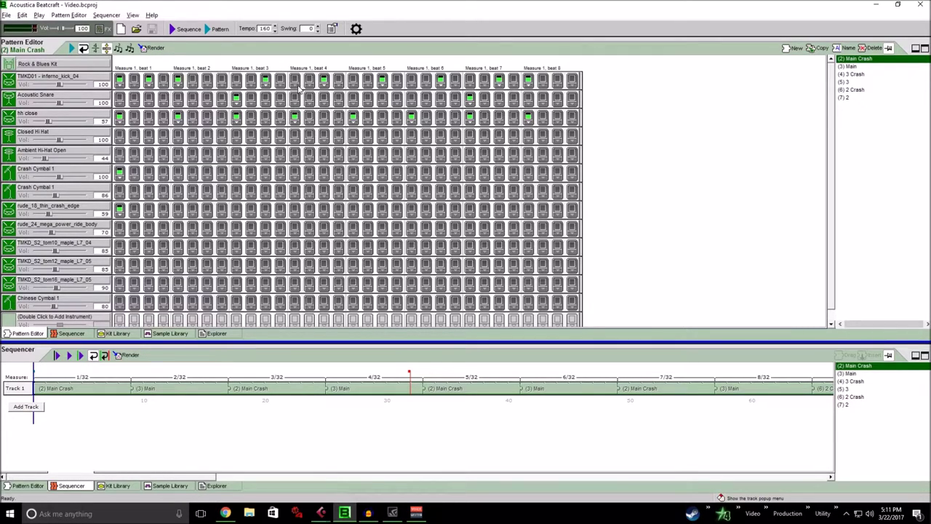
click(148, 80)
Step: Start a new Beatcraft project from the File menu
scroll(89, 194, down, 1)
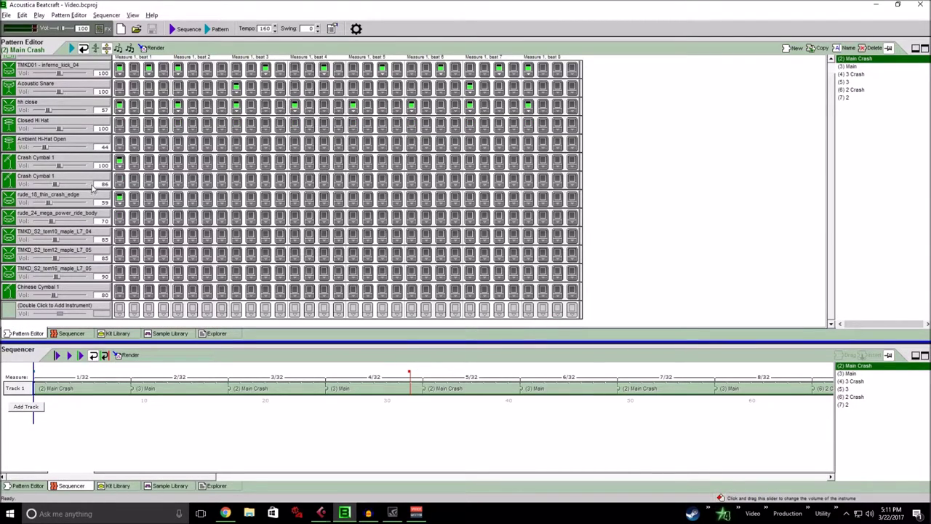
scroll(234, 181, up, 1)
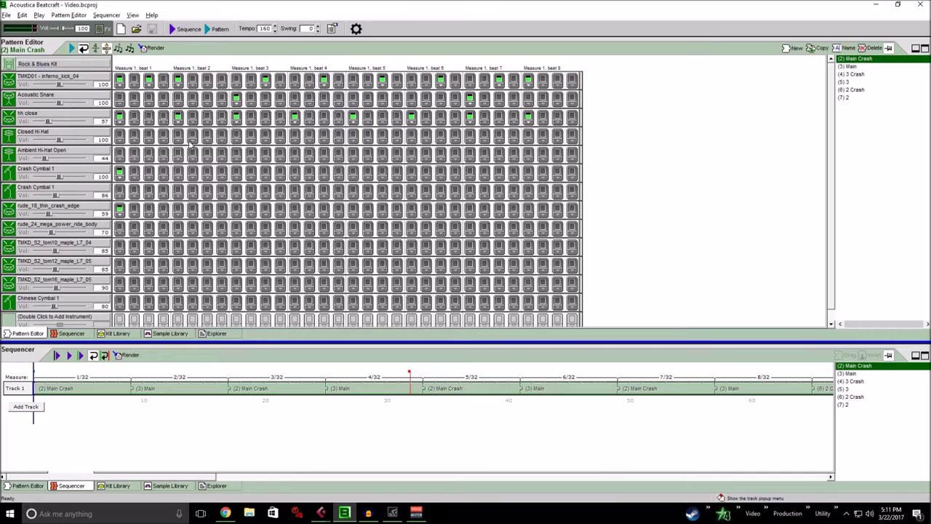
scroll(175, 140, down, 1)
scroll(70, 94, up, 1)
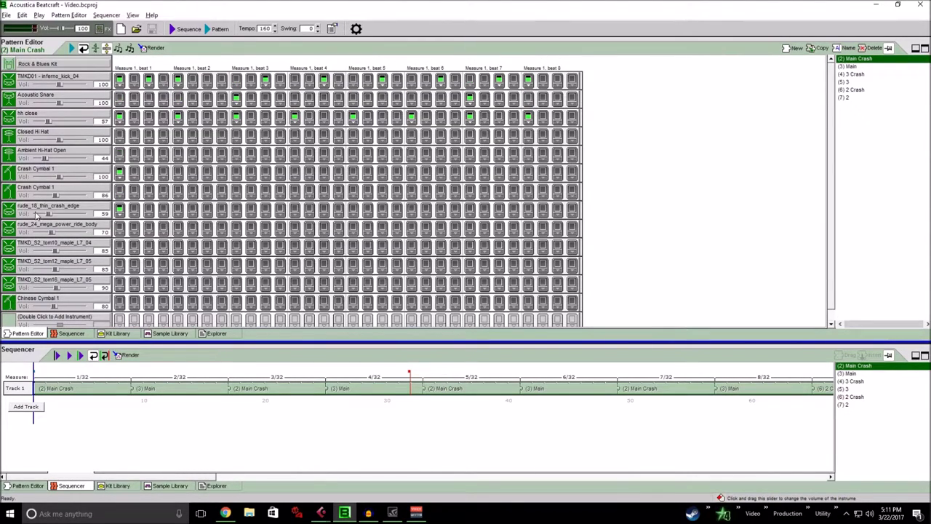
scroll(35, 212, down, 1)
scroll(33, 212, up, 1)
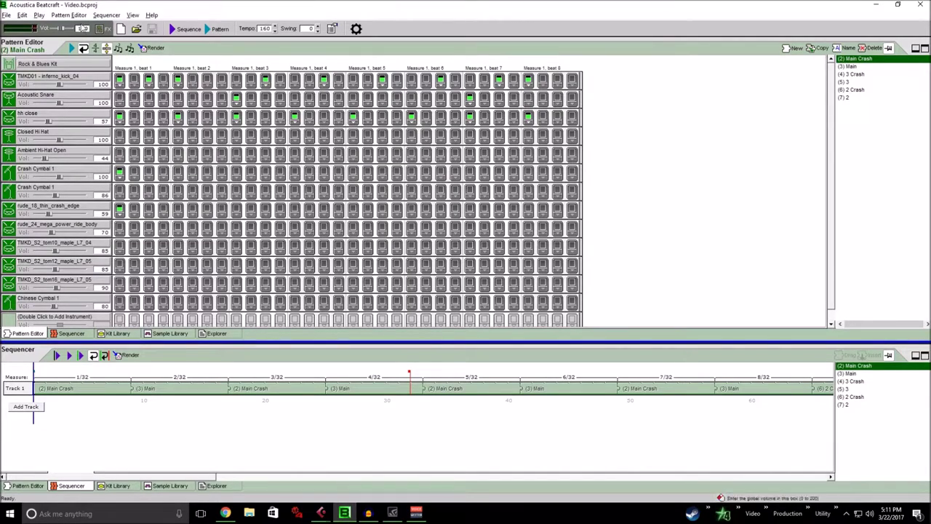
scroll(173, 208, down, 1)
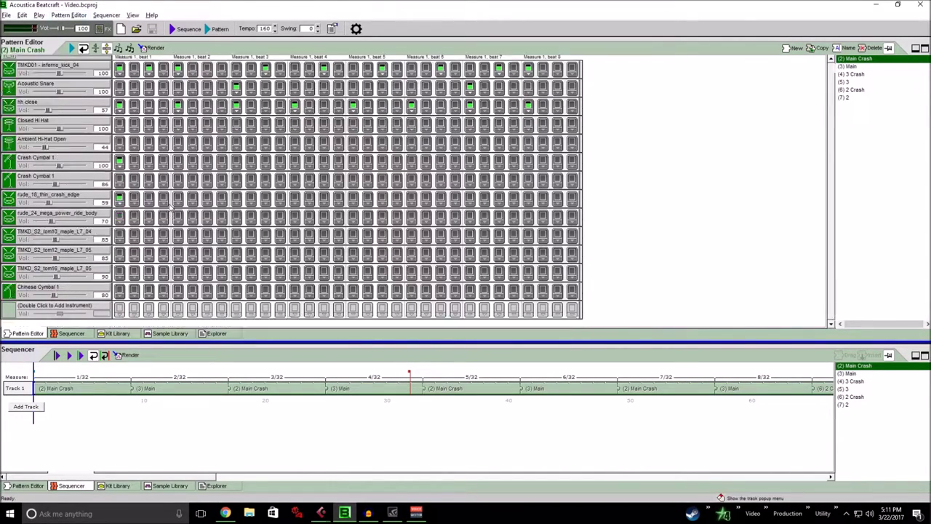
scroll(172, 209, up, 1)
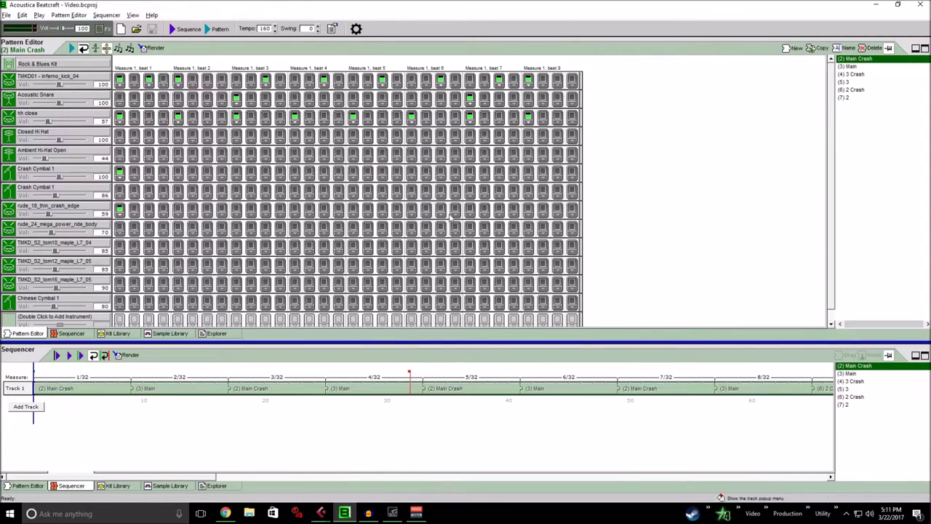
click(6, 16)
click(25, 27)
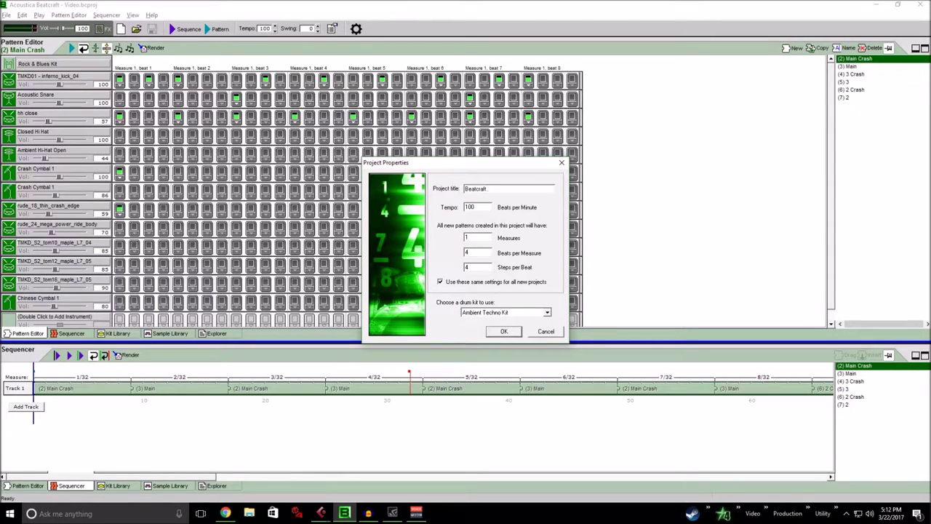
Step: Set the tempo to 160 BPM, pick the Rock & Blues Kit, and confirm the project settings
double_click(476, 207)
text(1)
click(473, 252)
click(490, 312)
scroll(495, 331, down, 1)
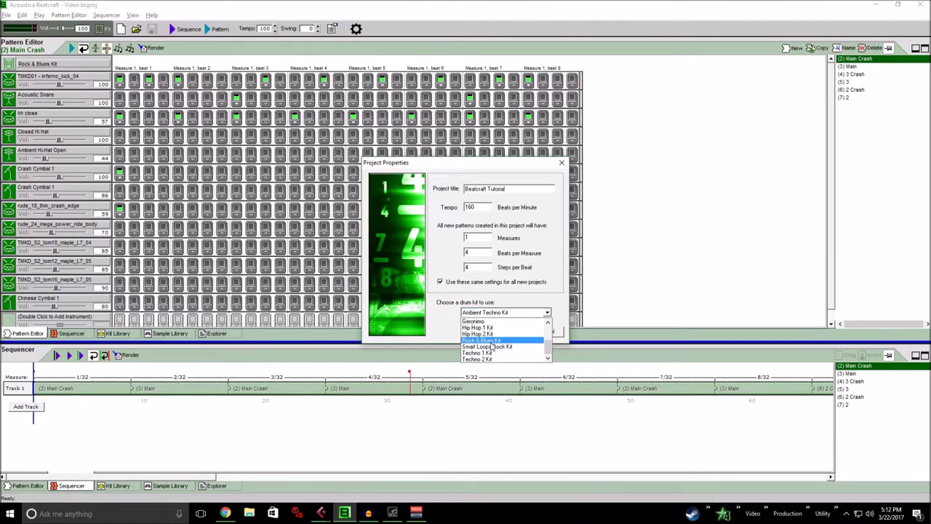
click(493, 340)
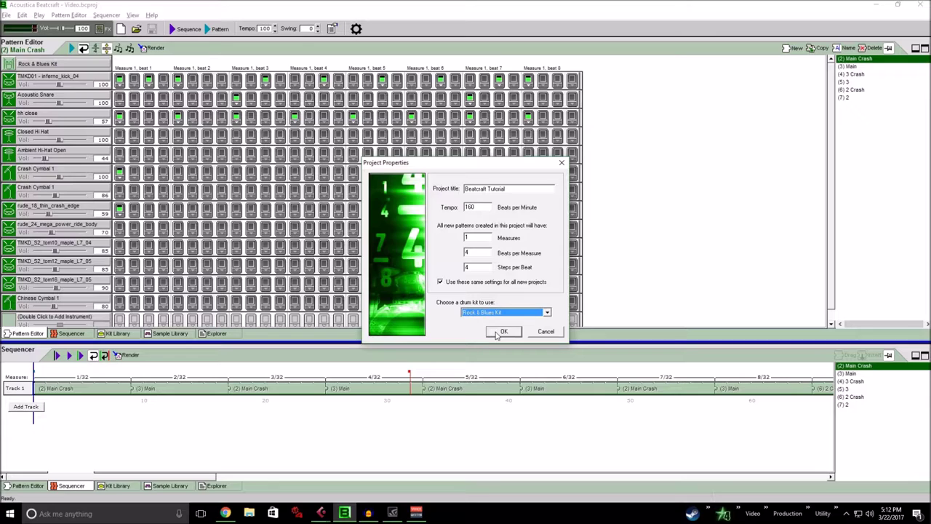
click(501, 332)
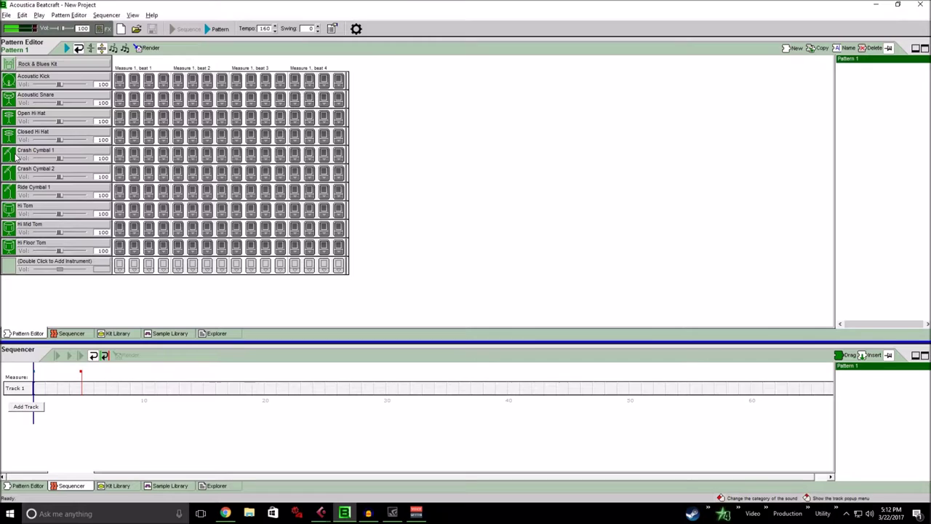
double_click(17, 192)
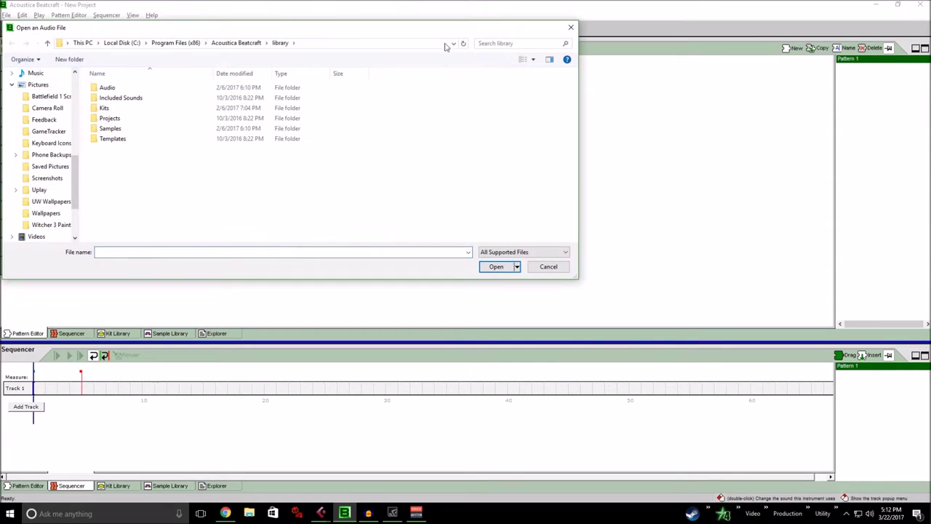
click(568, 28)
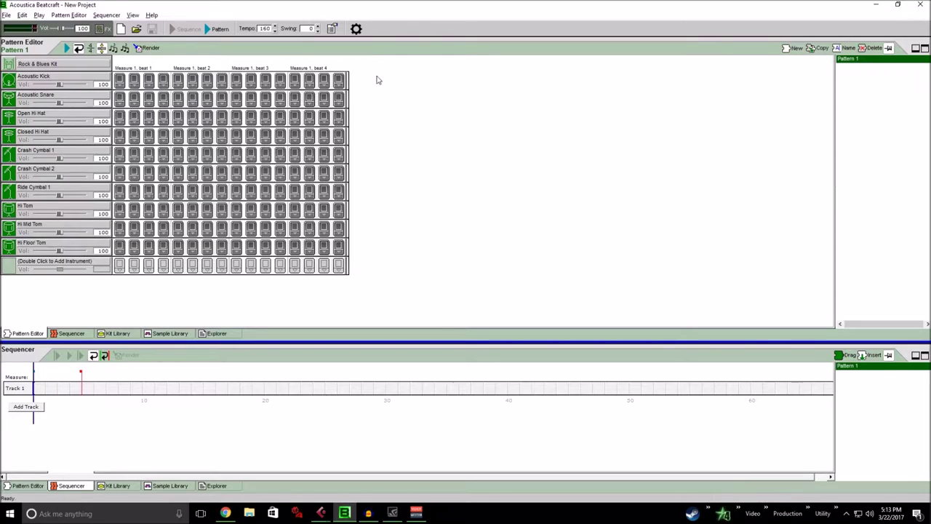
Step: Add kick hits on every half beat of Pattern 1 (1, 1.3 through 4.3) and play them
click(120, 80)
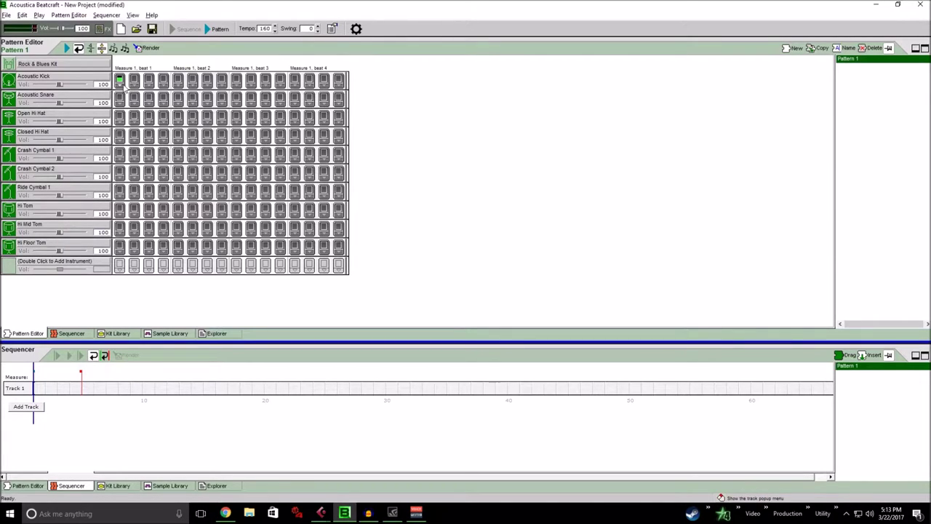
click(149, 80)
click(178, 79)
click(206, 80)
click(236, 80)
click(265, 80)
click(294, 80)
click(323, 80)
click(216, 29)
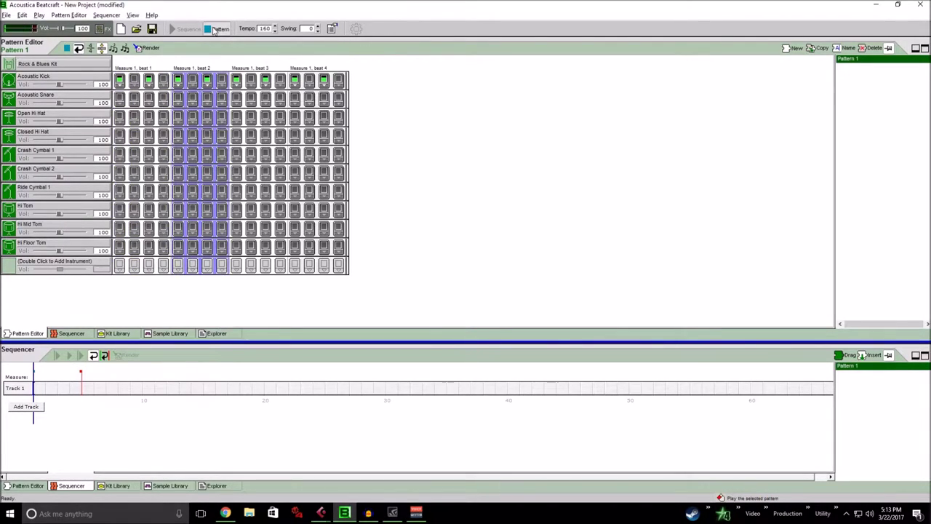
click(215, 30)
Step: Add snare hits on beats 2 and 4, remove the kicks there, and play the pattern
click(178, 98)
click(293, 99)
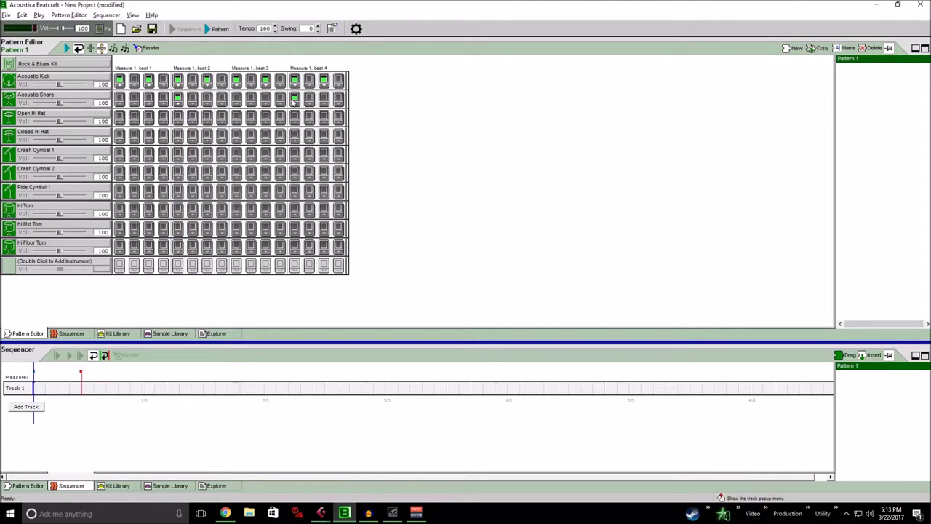
click(183, 82)
click(295, 82)
click(214, 30)
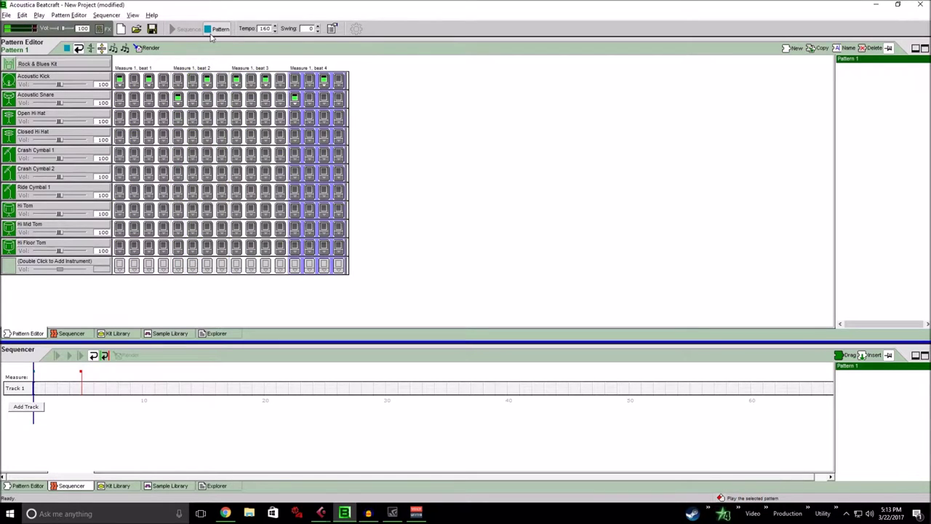
click(212, 32)
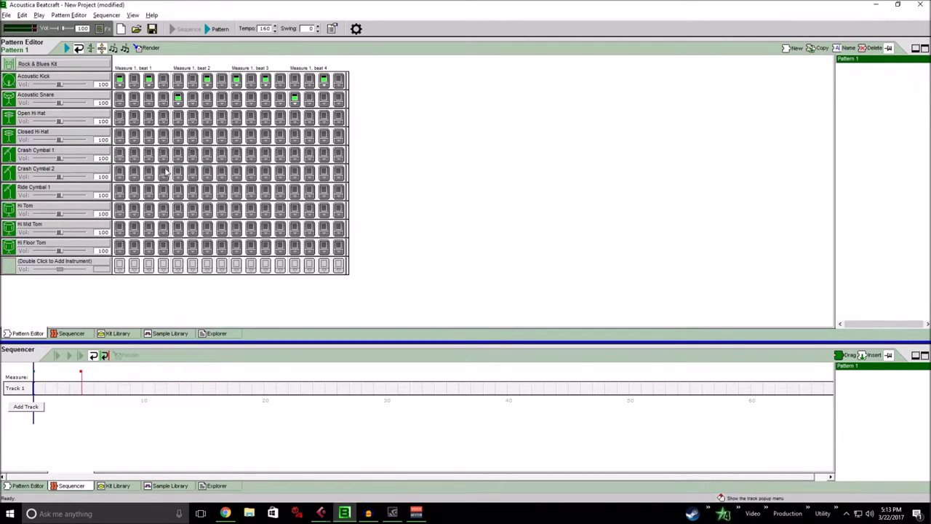
Step: Add open hi-hat hits on beats 1, 2, 3 and 4 and play the pattern
click(119, 117)
click(177, 117)
click(235, 117)
click(294, 117)
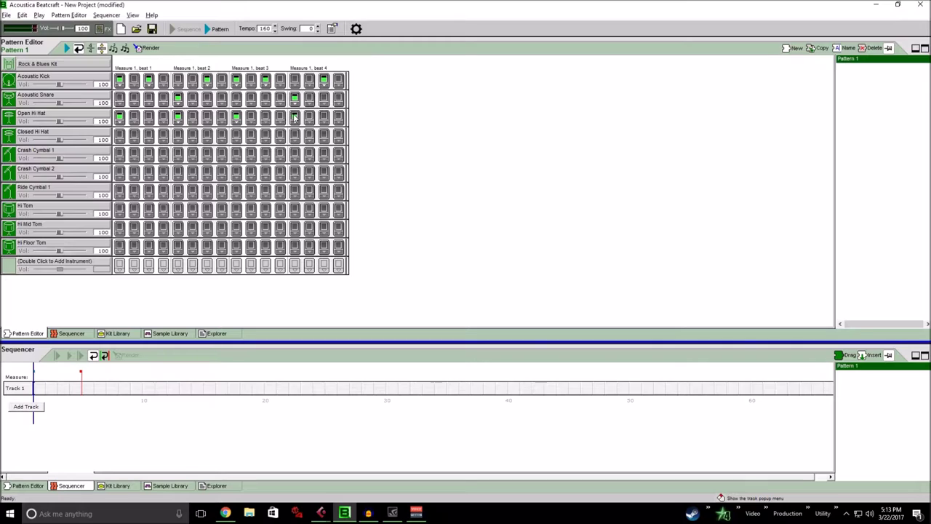
click(220, 29)
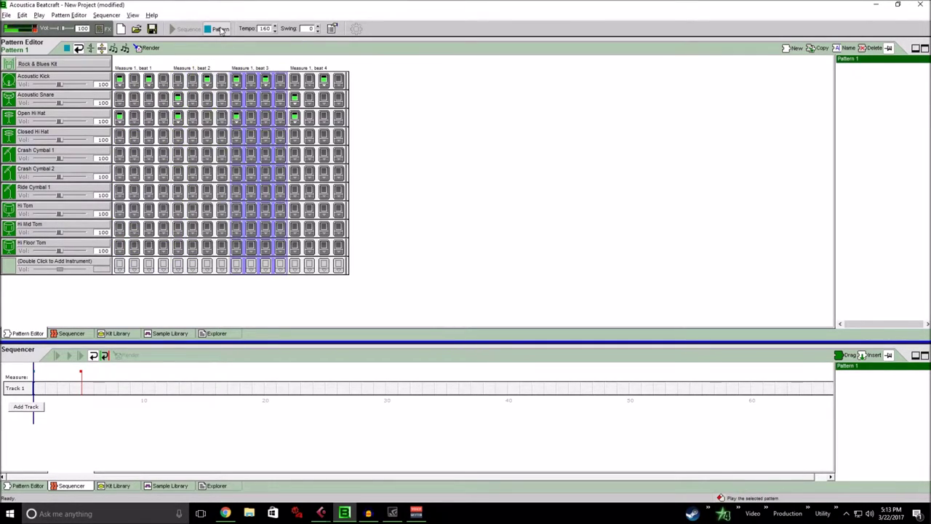
click(220, 29)
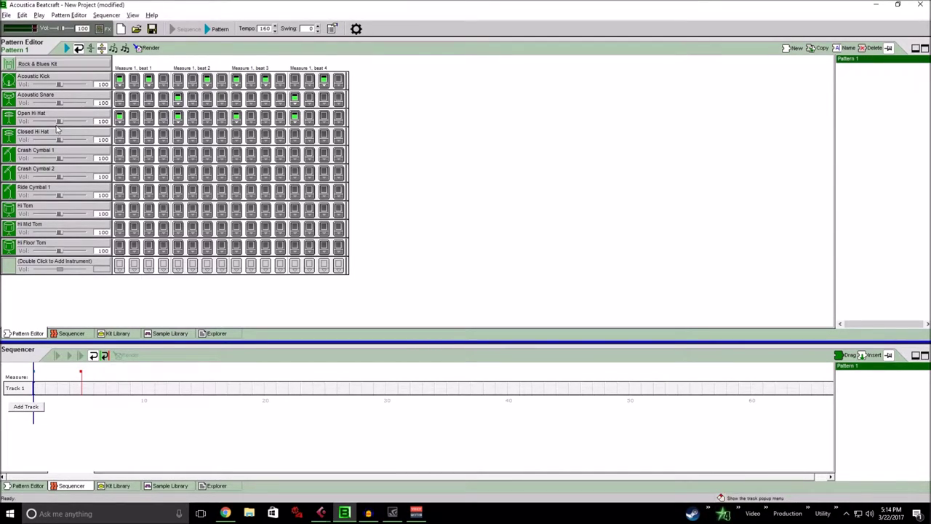
Step: Lower the Open Hi Hat volume to 51 while listening to the pattern
drag(58, 121, 51, 122)
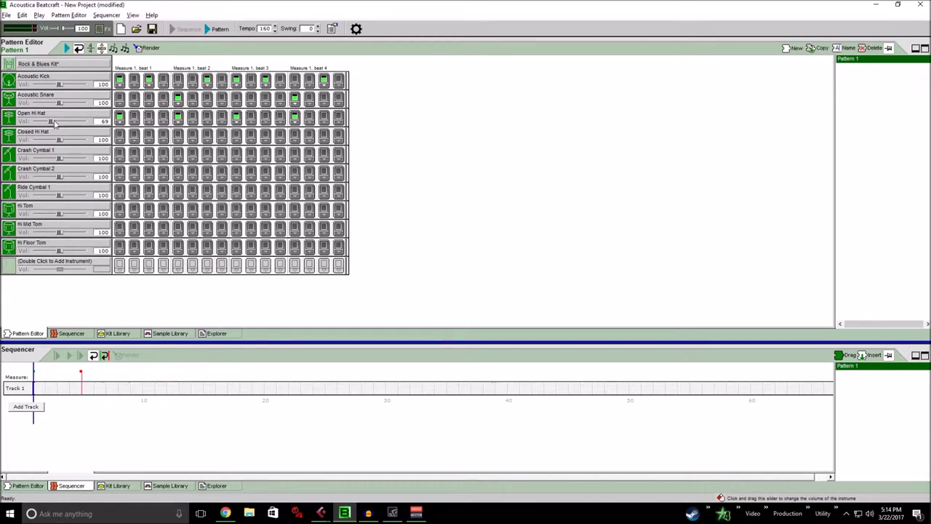
click(217, 28)
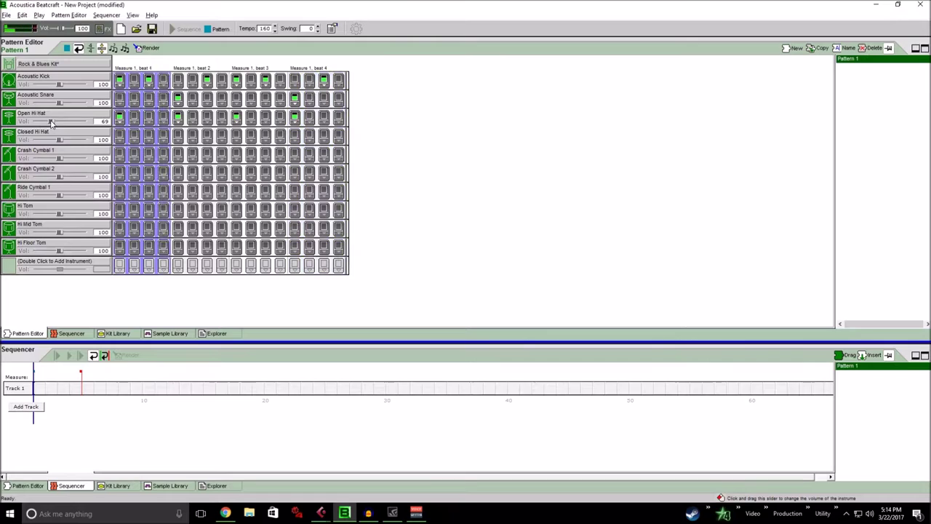
drag(51, 122, 48, 122)
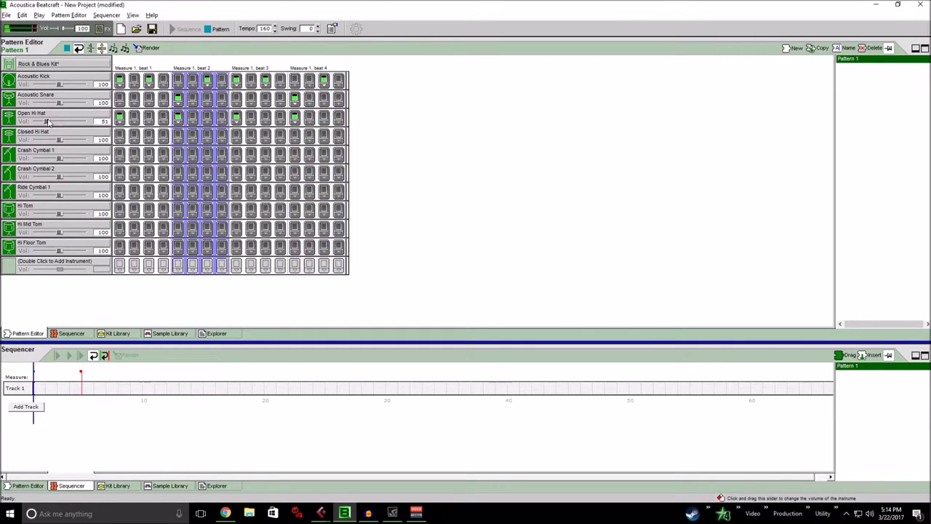
click(215, 28)
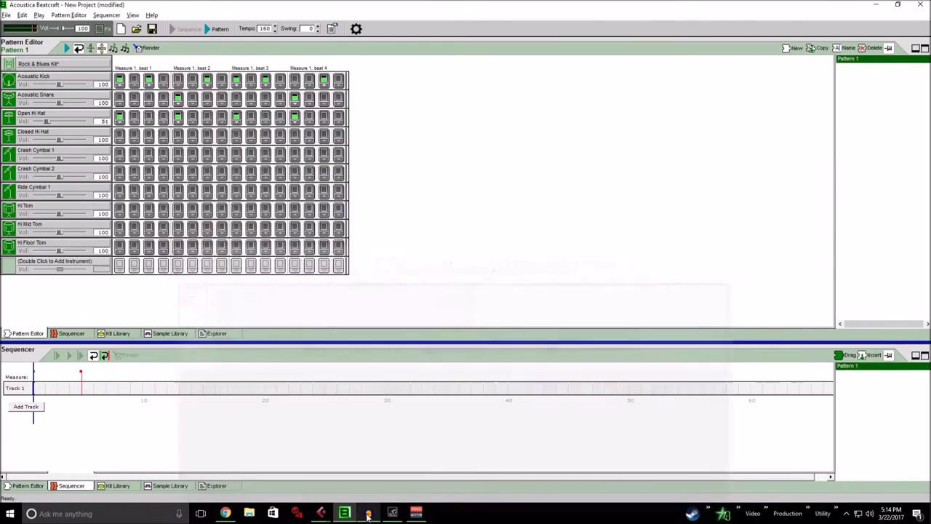
Step: Make a copy of Pattern 1 in the pattern list
click(368, 514)
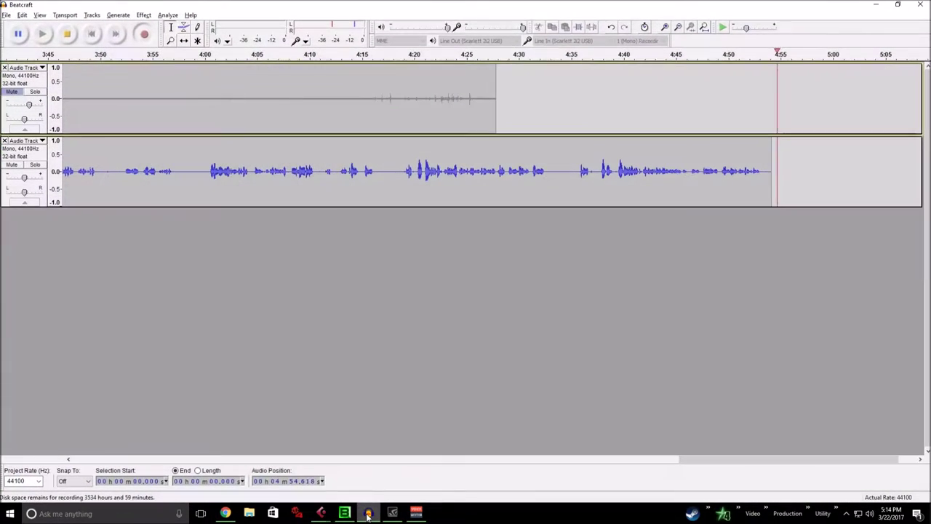
key(alt+Tab)
right_click(856, 62)
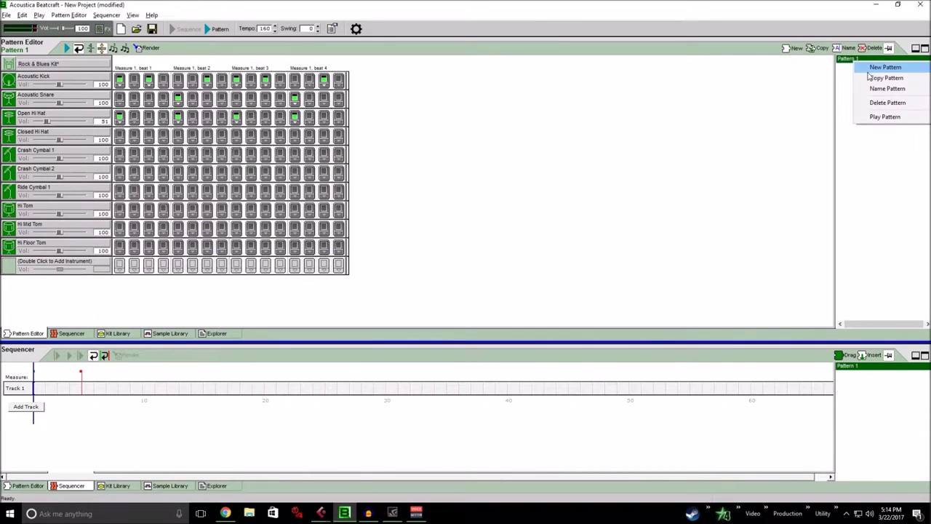
click(870, 78)
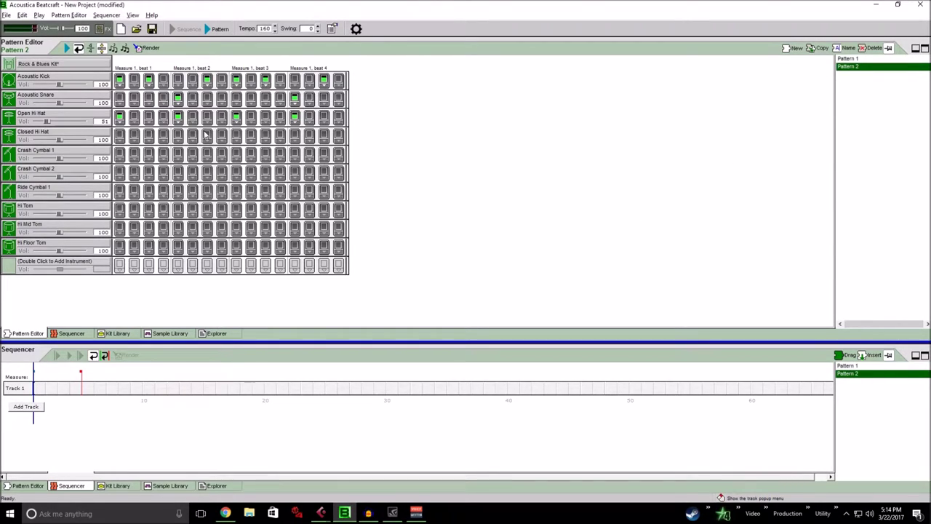
Step: Name Pattern 1 'Verse' and Pattern 2 'Verse Crash'
click(851, 60)
click(854, 67)
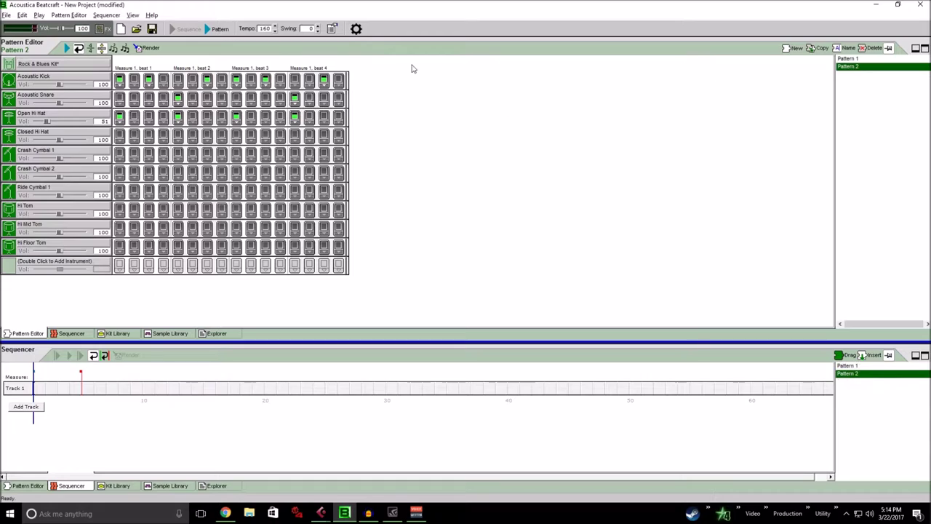
click(849, 60)
mouse_move(849, 62)
mouse_down()
mouse_move(854, 87)
mouse_move(857, 61)
mouse_up()
right_click(857, 59)
click(886, 84)
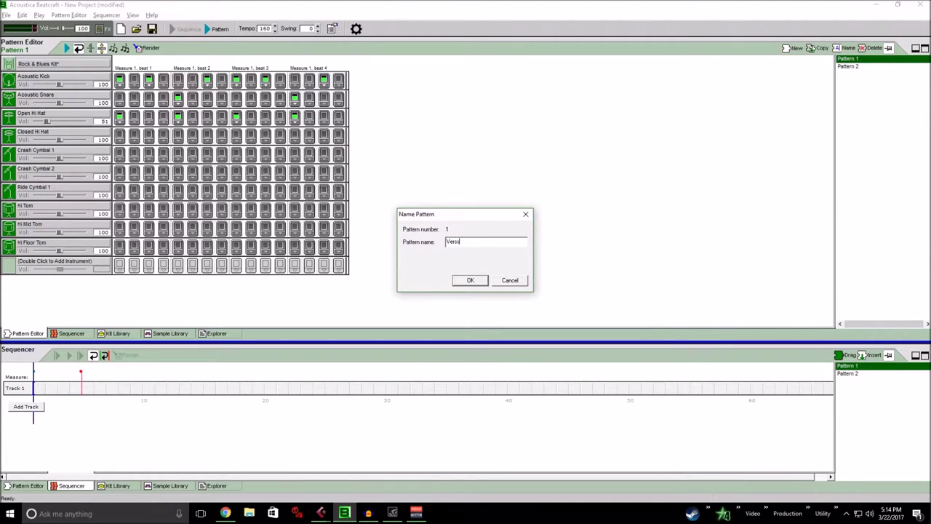
key(Return)
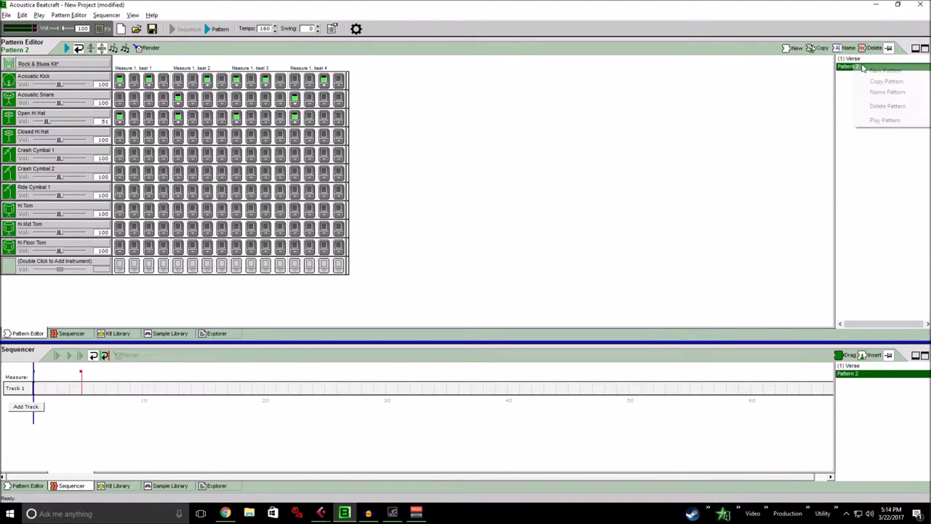
click(883, 92)
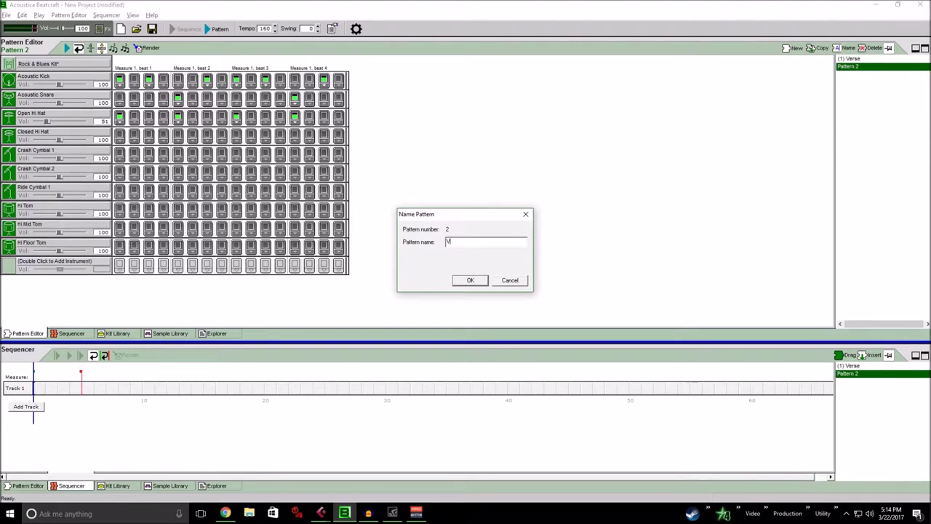
text(Verse Crash)
key(Return)
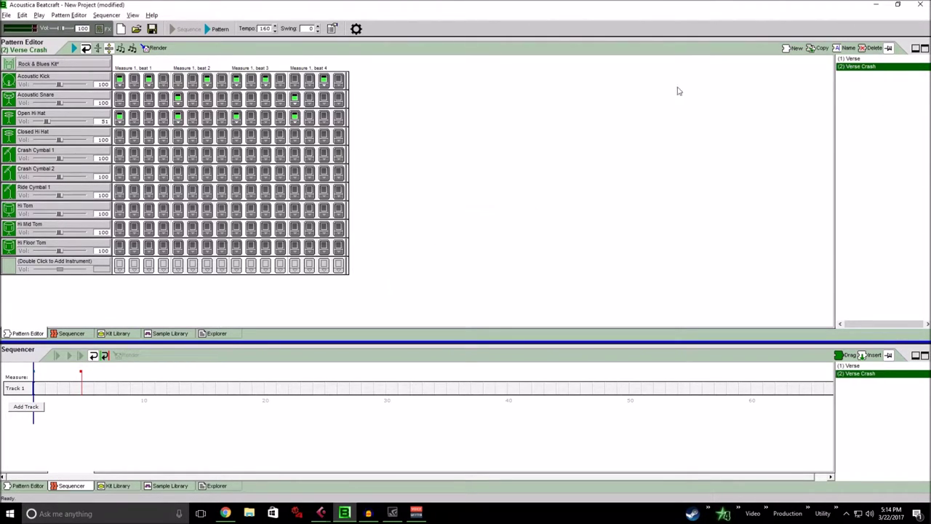
Step: Replace Verse Crash's first open hi-hat with Crash Cymbal 1 and 2 hits and play it
click(121, 117)
click(120, 154)
click(120, 172)
click(218, 29)
click(218, 29)
Step: Place Verse Crash at measure 1 and Verse at measure 2 of Track 1, then play
drag(847, 67, 43, 389)
drag(848, 61, 86, 388)
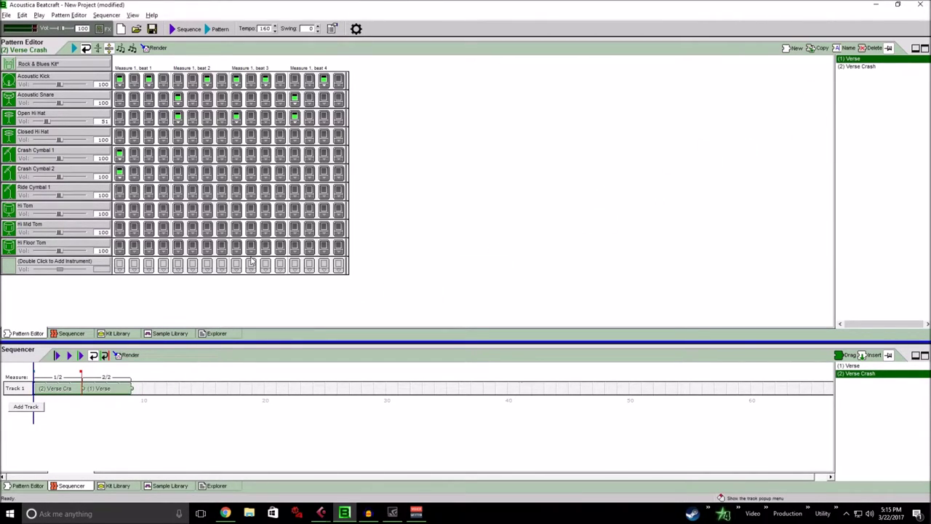
click(59, 356)
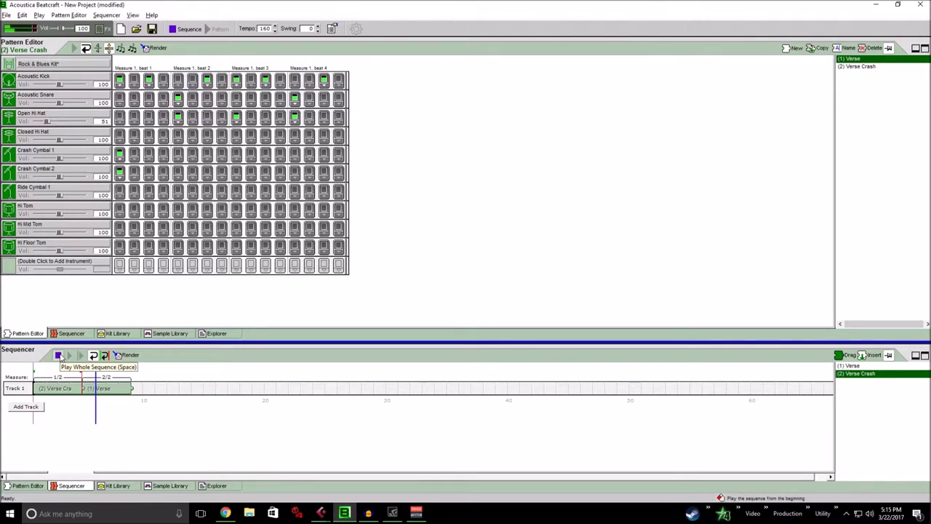
Step: Paste copies of the Verse clip into measures 3 and 4 of Track 1
click(61, 355)
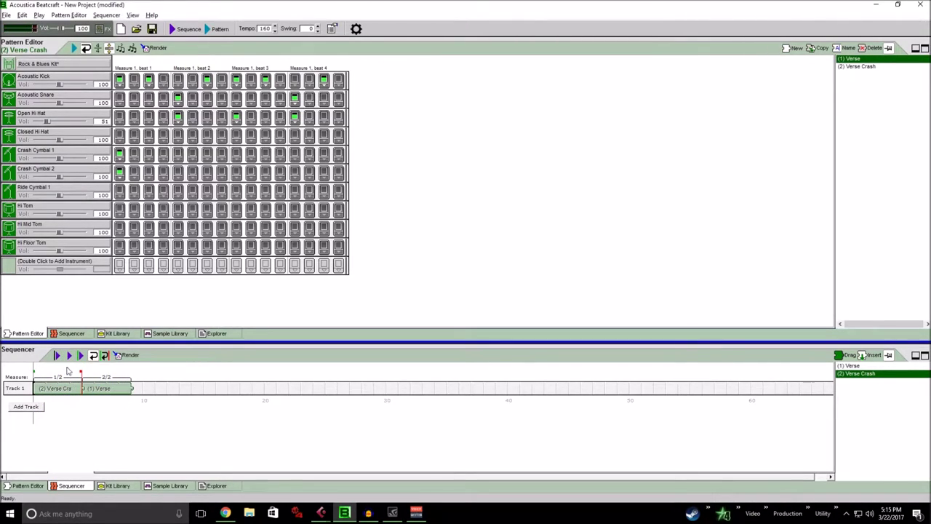
click(120, 390)
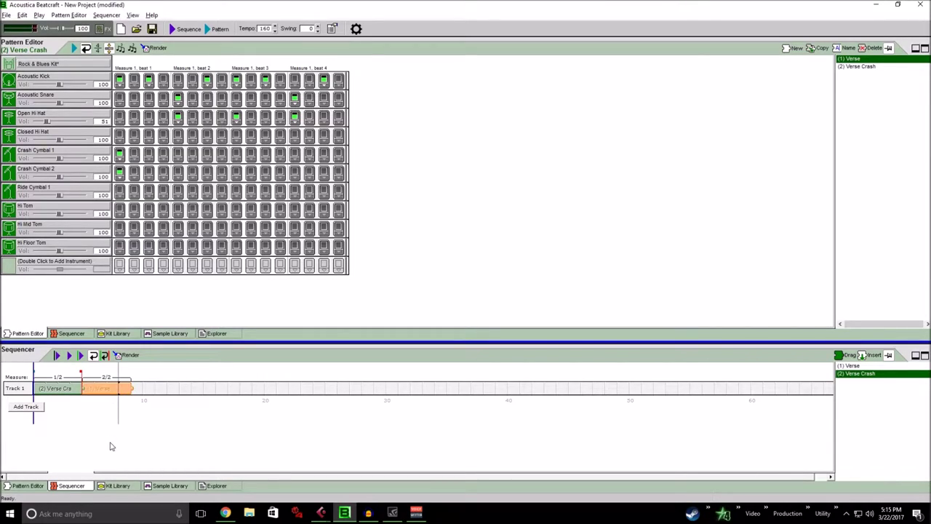
click(135, 387)
key(ctrl+v)
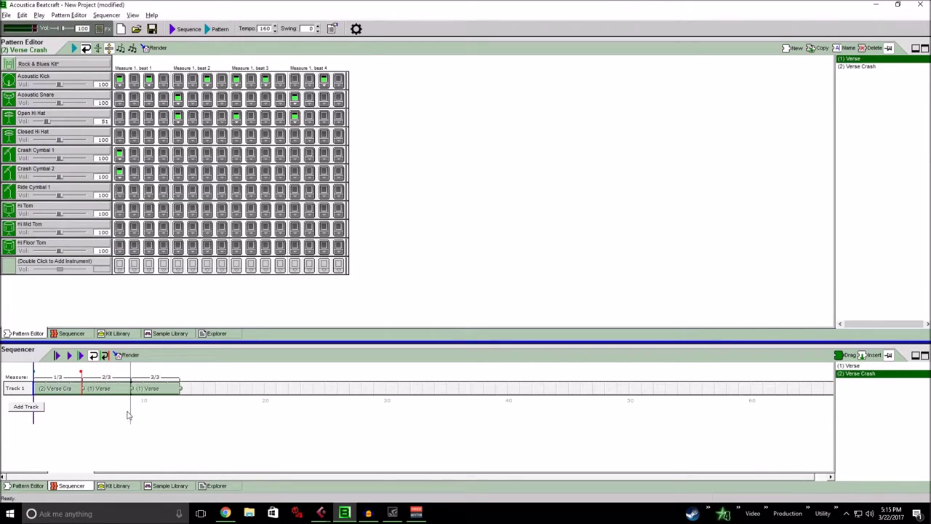
click(179, 391)
key(ctrl+v)
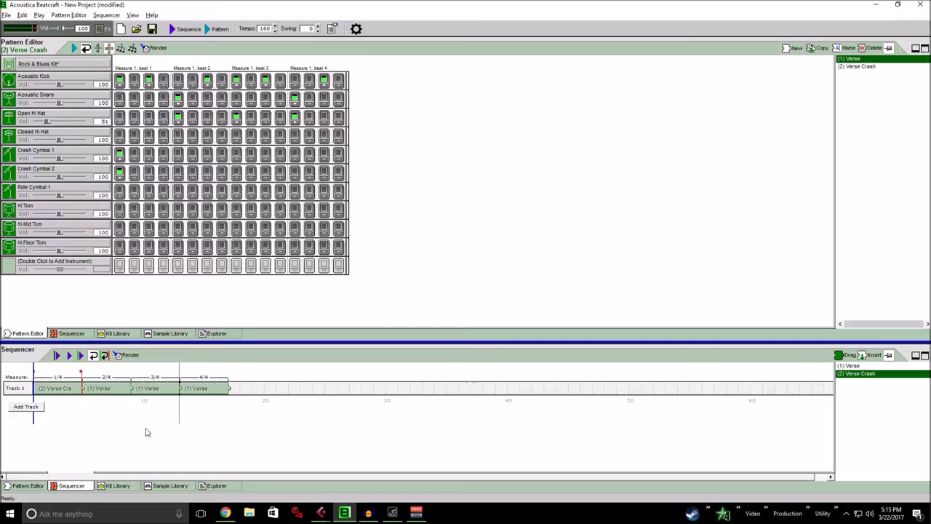
Step: Copy all four clips to measures 5–8 and play the whole sequence
click(68, 394)
shift+click(213, 389)
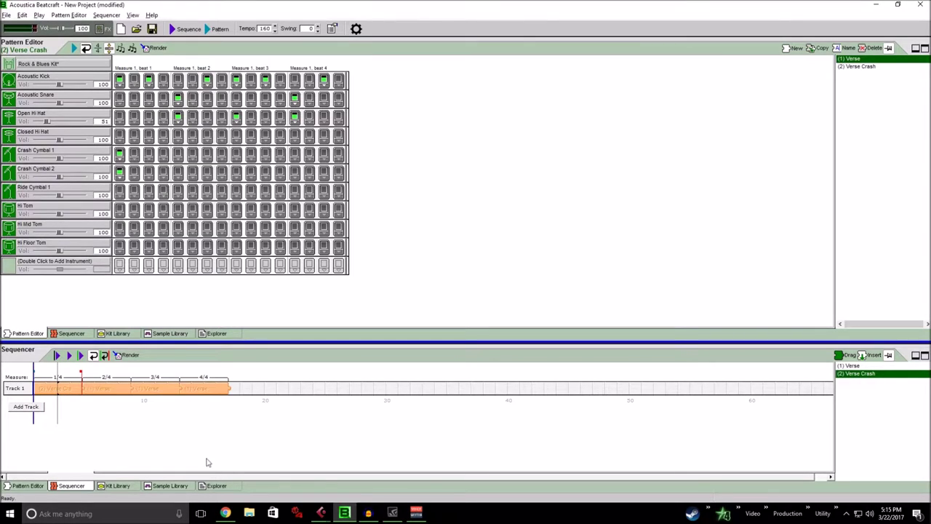
click(66, 394)
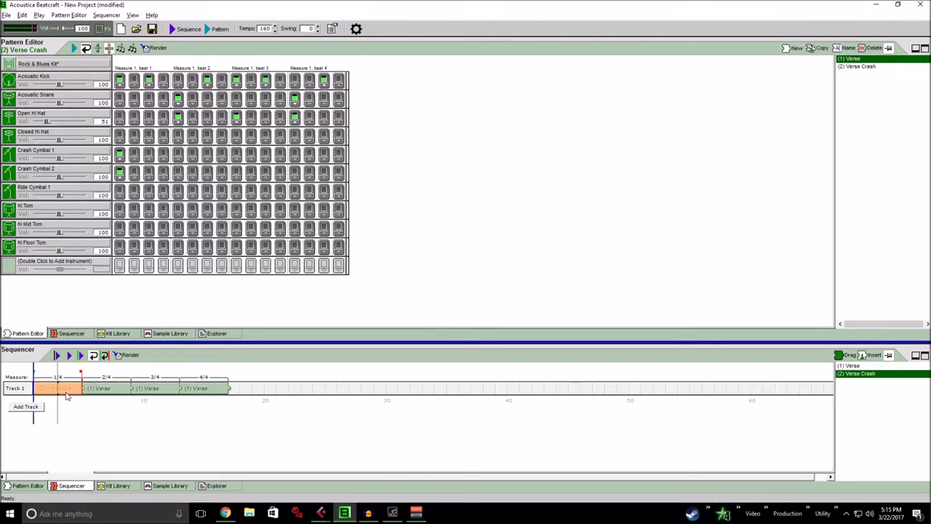
shift+click(211, 389)
click(228, 418)
key(ctrl+v)
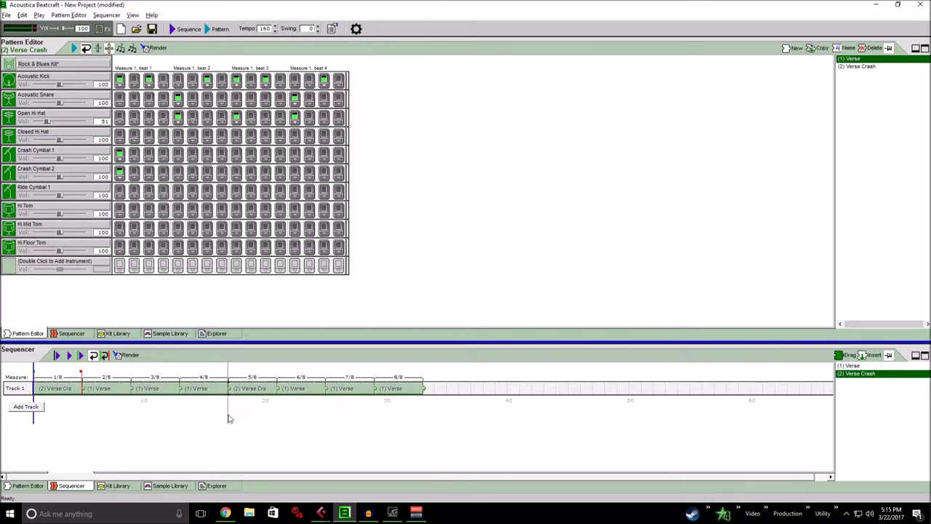
click(57, 355)
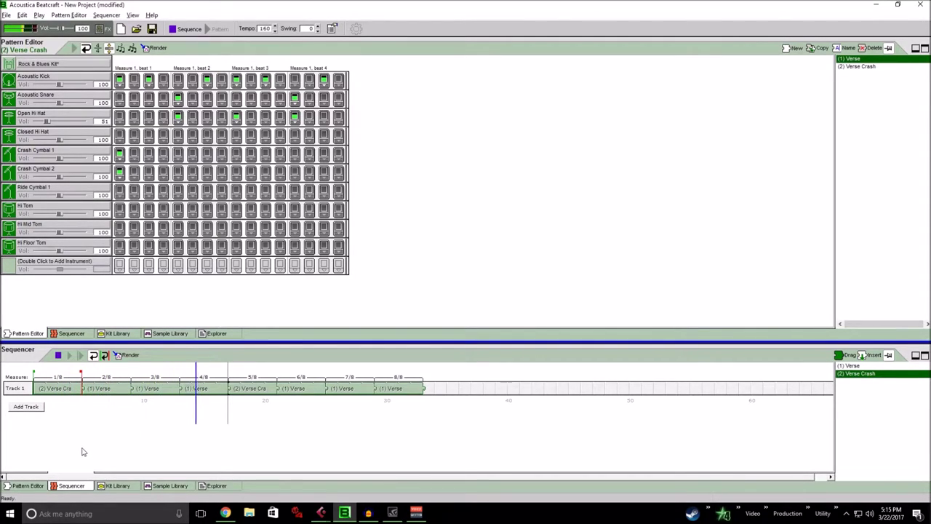
click(58, 352)
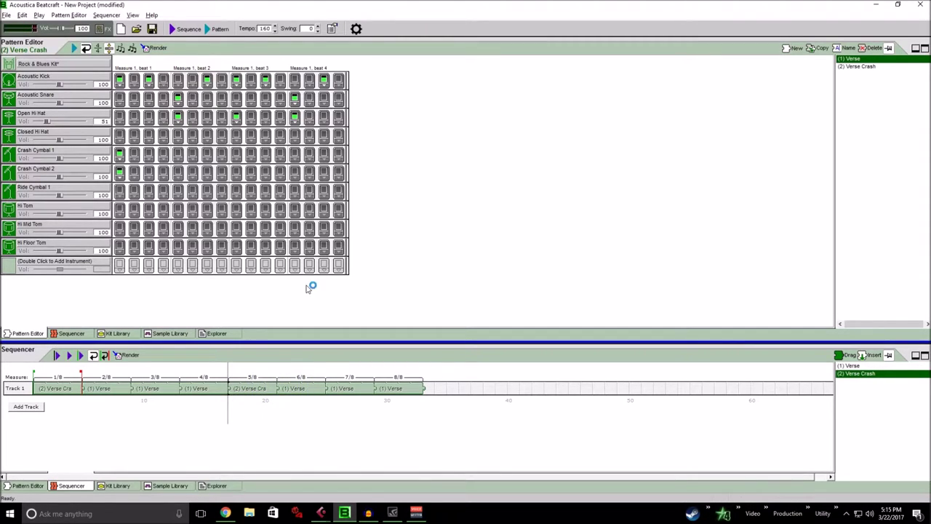
Step: Duplicate the Verse pattern and add a tom fill from Hi Tom down to Hi Floor Tom across beats 3–4
click(862, 60)
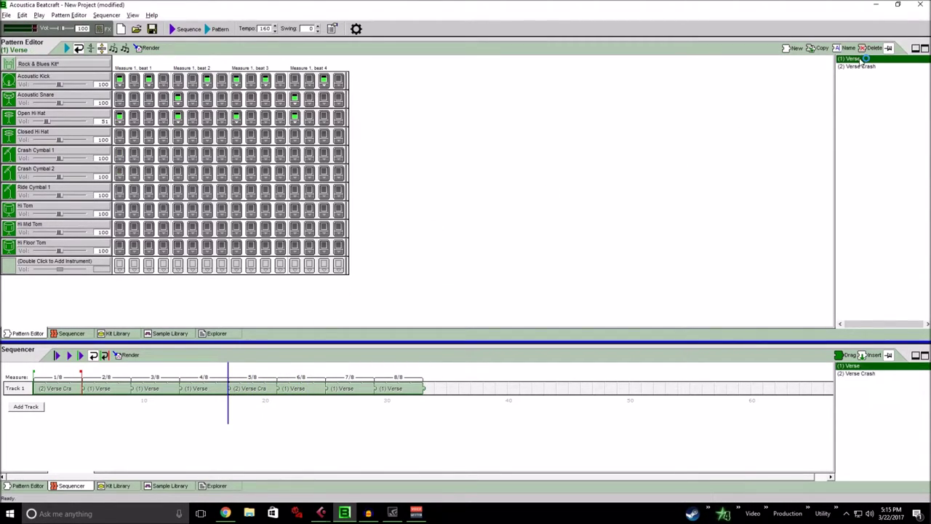
right_click(861, 60)
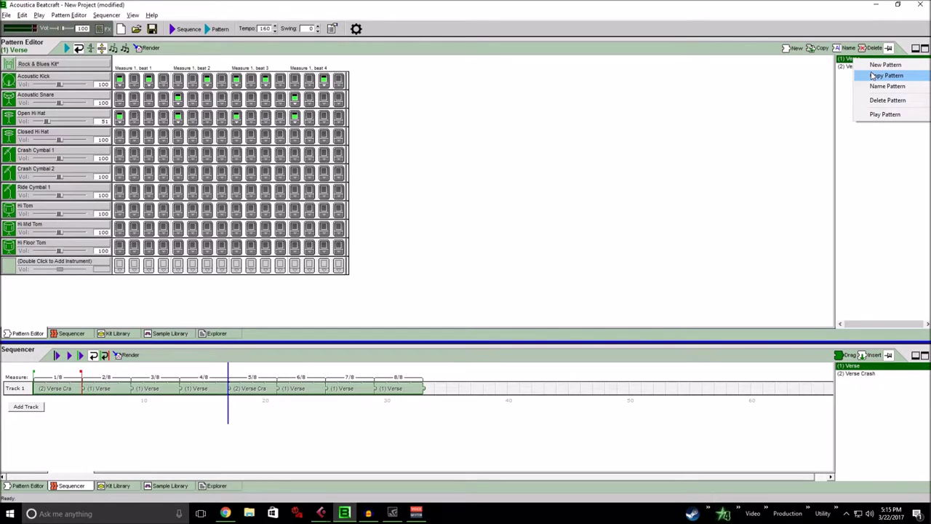
click(886, 76)
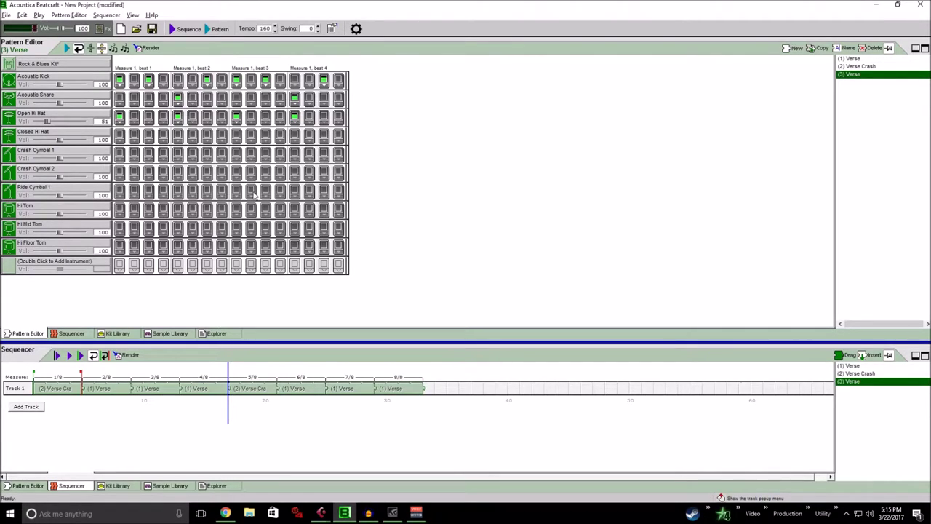
click(236, 209)
click(250, 209)
click(265, 228)
click(279, 228)
click(294, 246)
click(309, 245)
Step: Add two snare hits and two kick hits at the end of the pattern, then play it
click(322, 97)
click(337, 98)
click(294, 81)
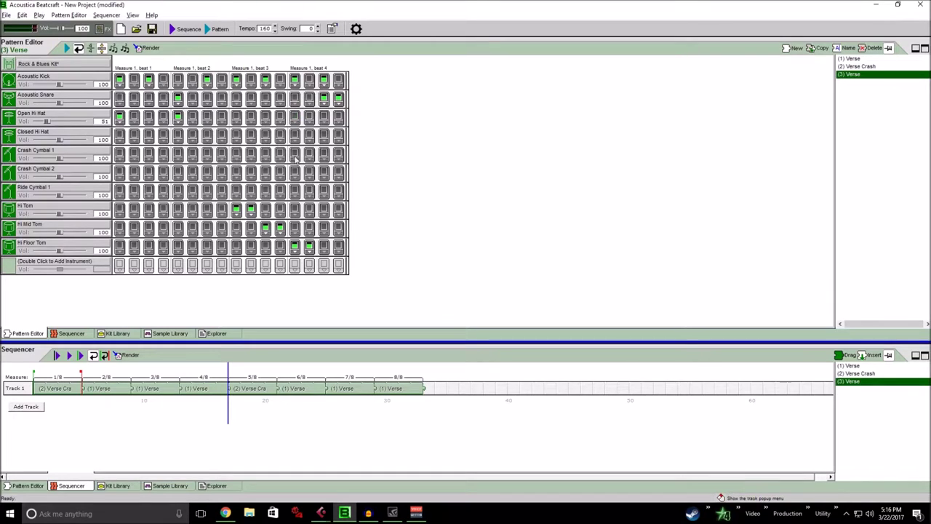
click(337, 80)
click(218, 28)
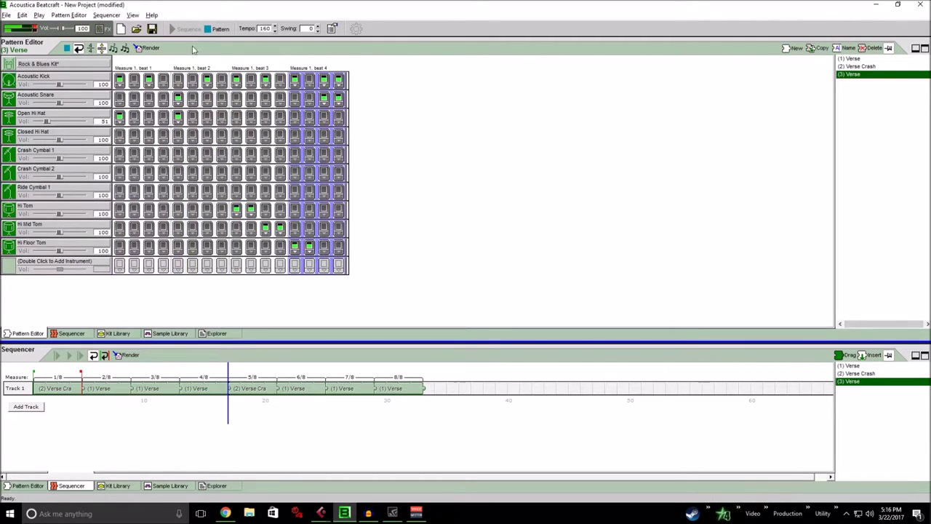
Step: Remove the Verse block from measure 4 and rename the third pattern to 'Verse Fill'
click(218, 28)
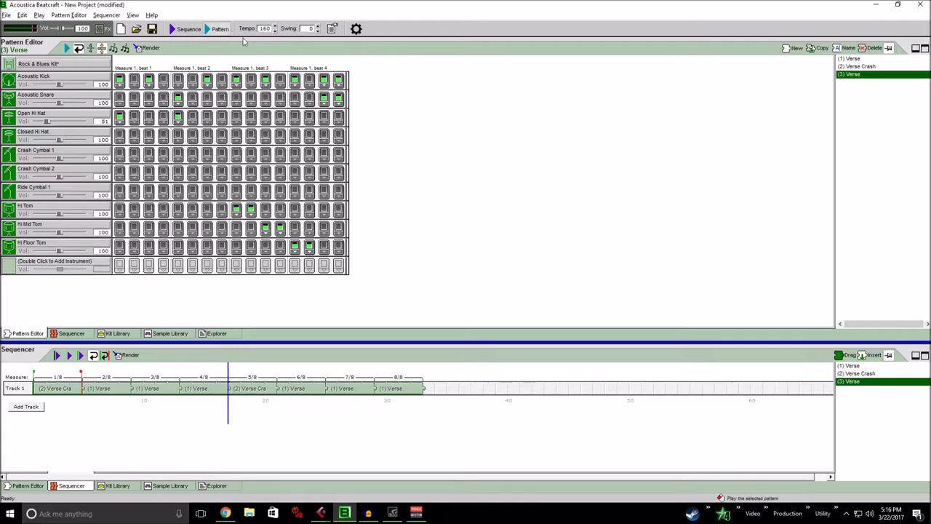
drag(190, 390, 246, 369)
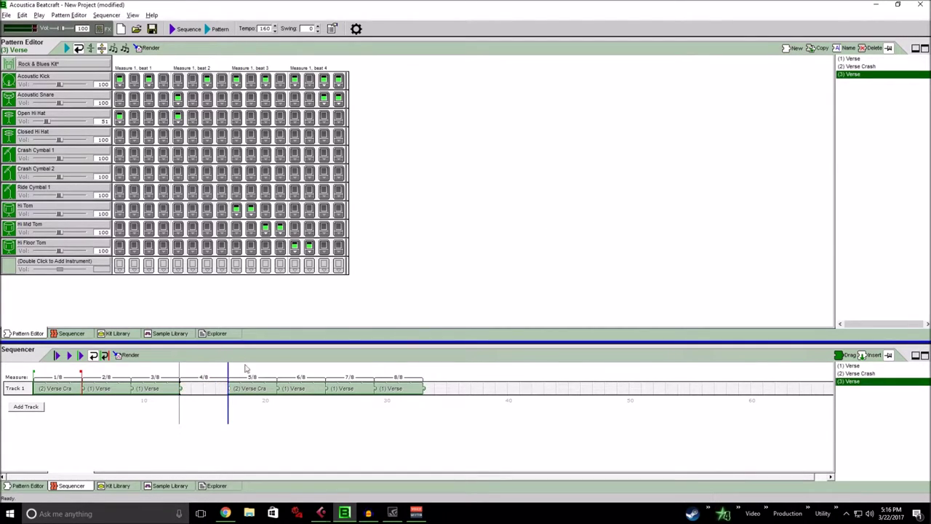
right_click(857, 73)
click(883, 103)
click(482, 241)
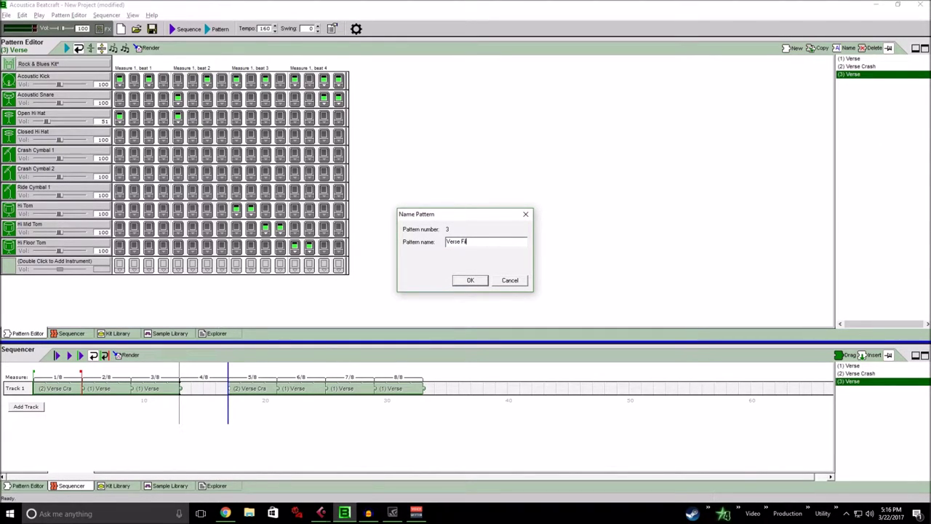
click(470, 280)
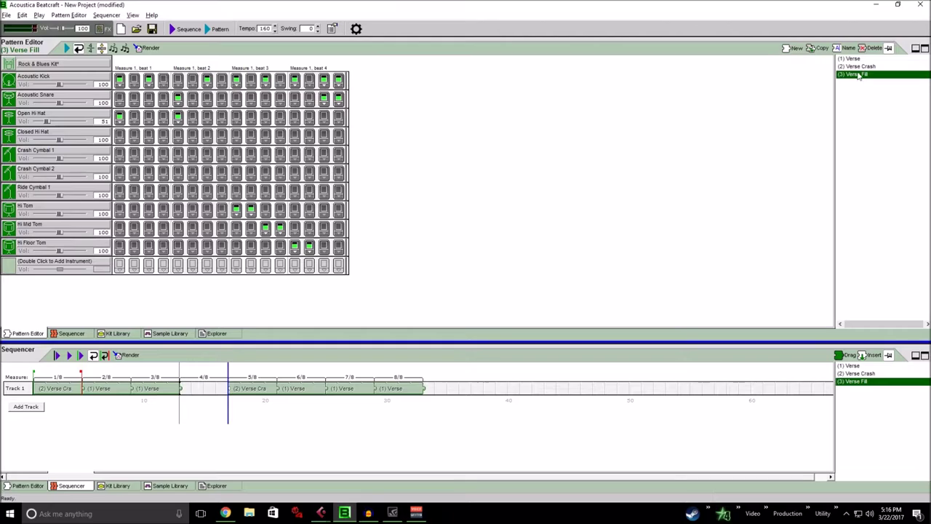
Step: Place Verse Fill into measure 4 of Track 1 and play the sequence
drag(859, 76, 186, 390)
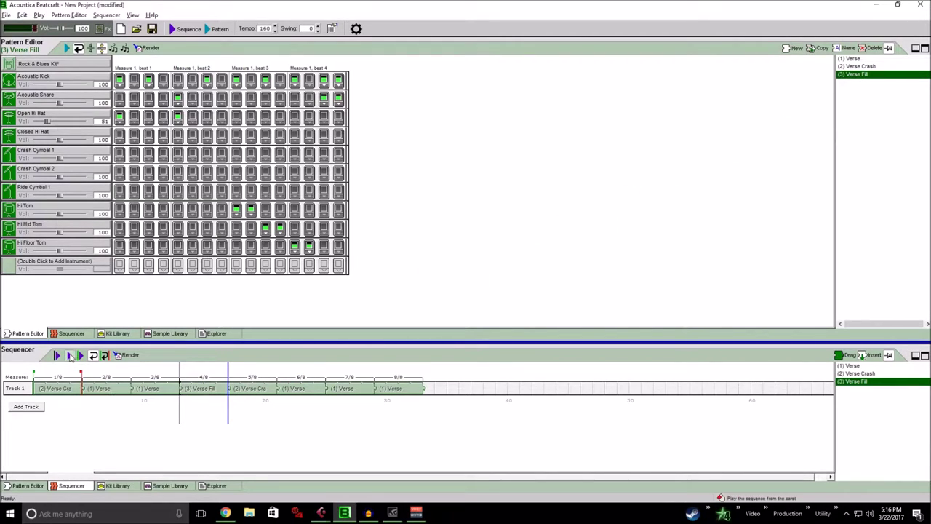
click(69, 356)
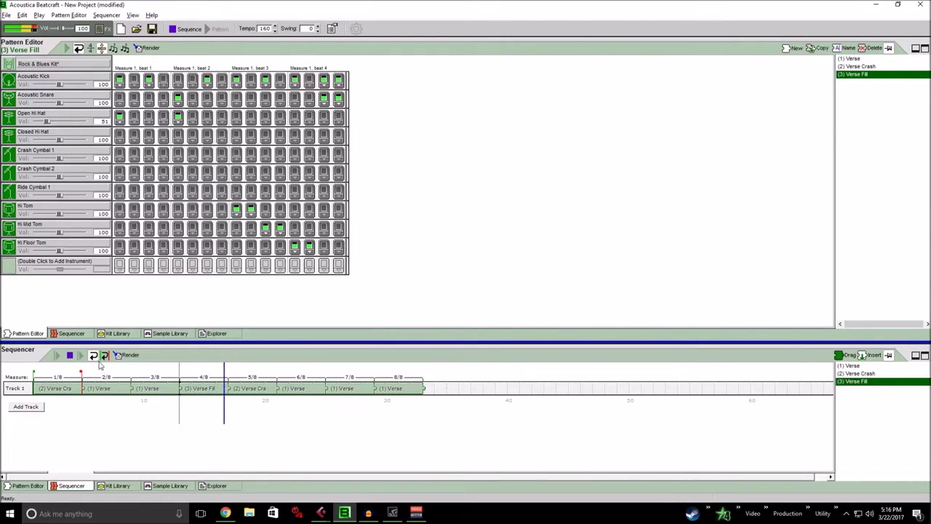
click(69, 355)
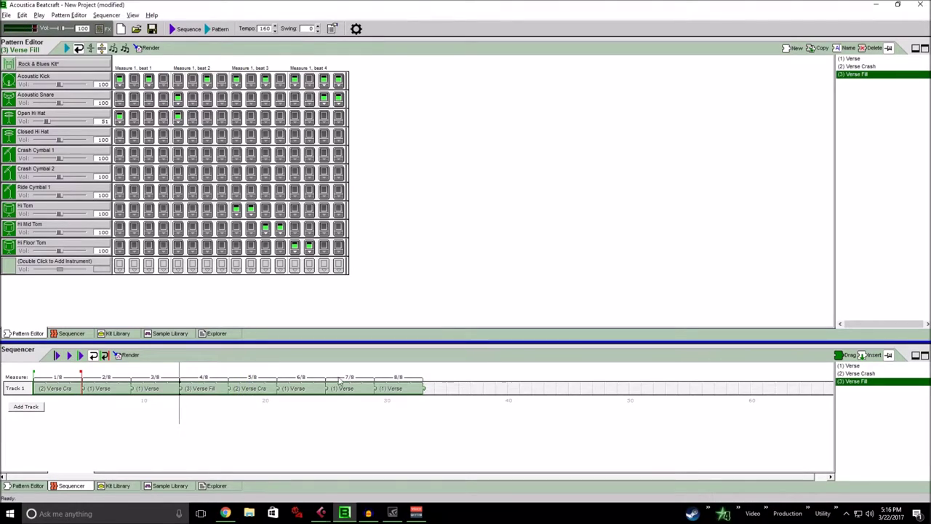
click(52, 389)
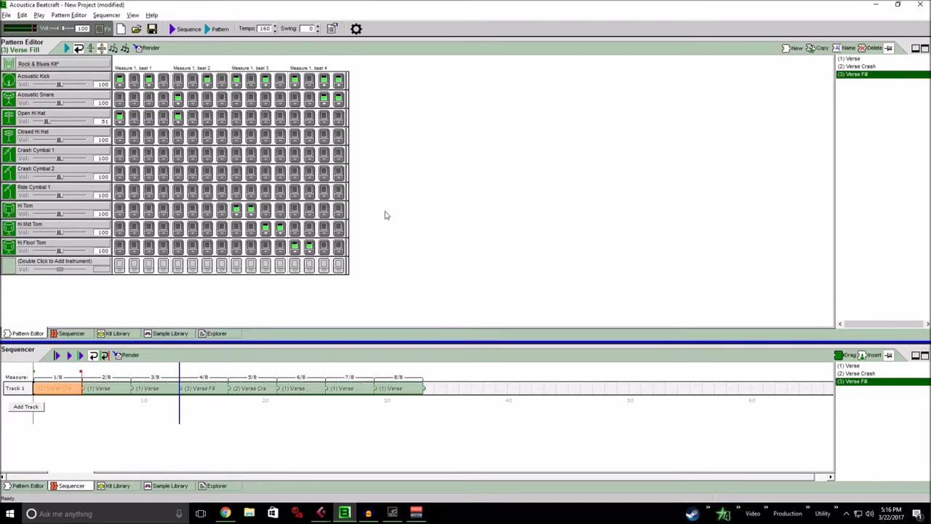
click(90, 48)
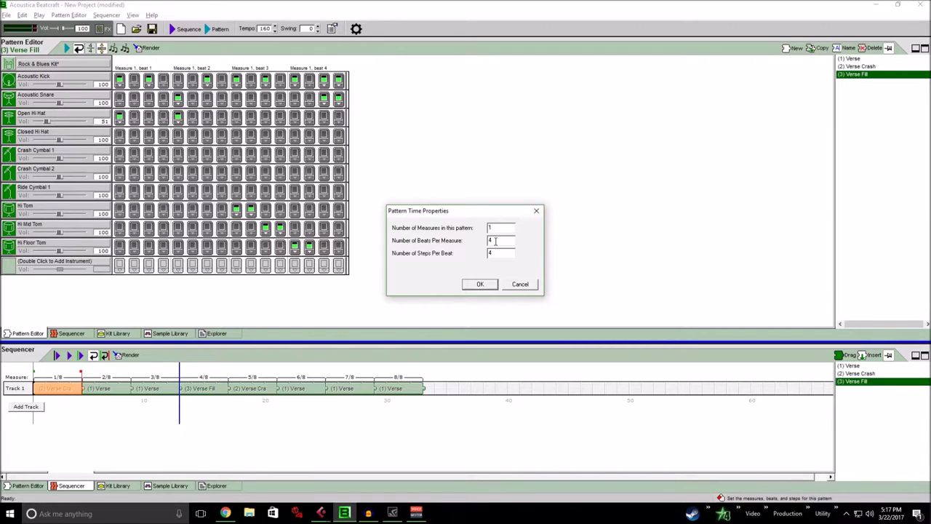
click(535, 212)
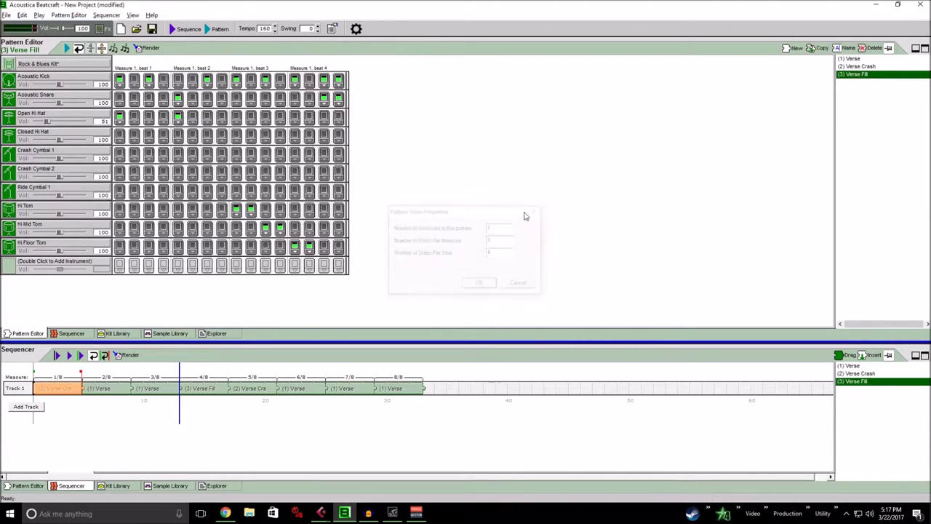
click(114, 48)
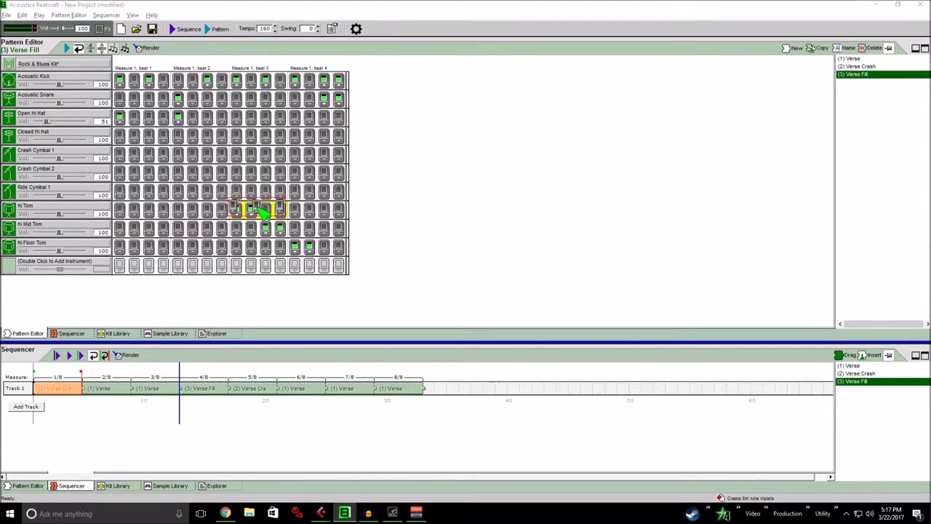
click(317, 248)
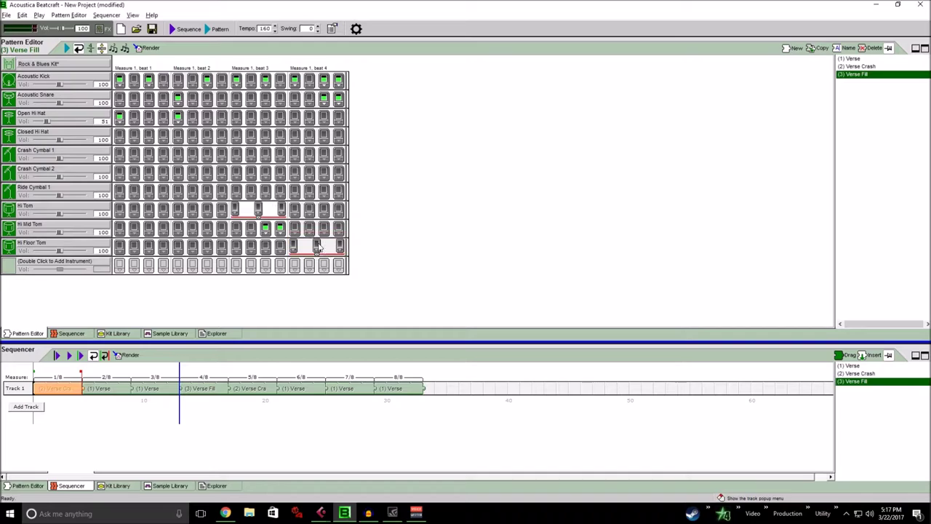
click(254, 228)
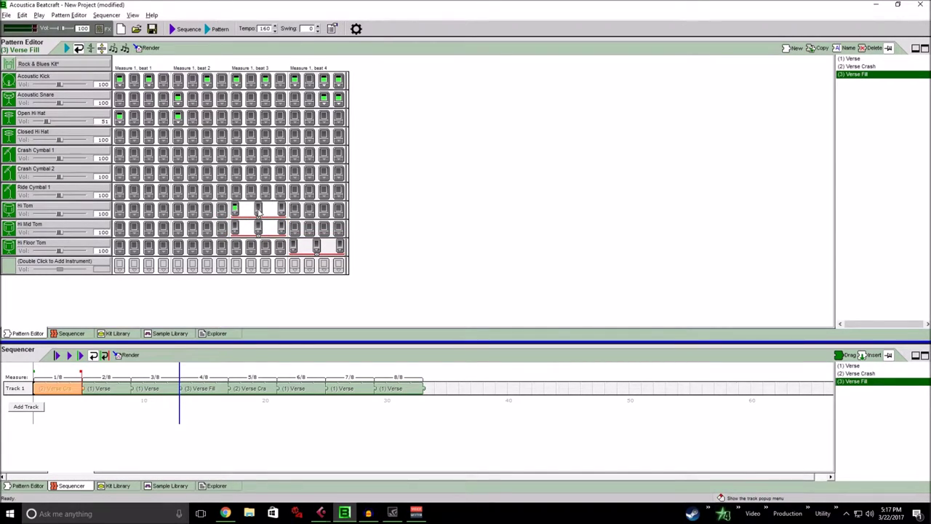
click(258, 211)
click(257, 228)
click(316, 247)
click(307, 102)
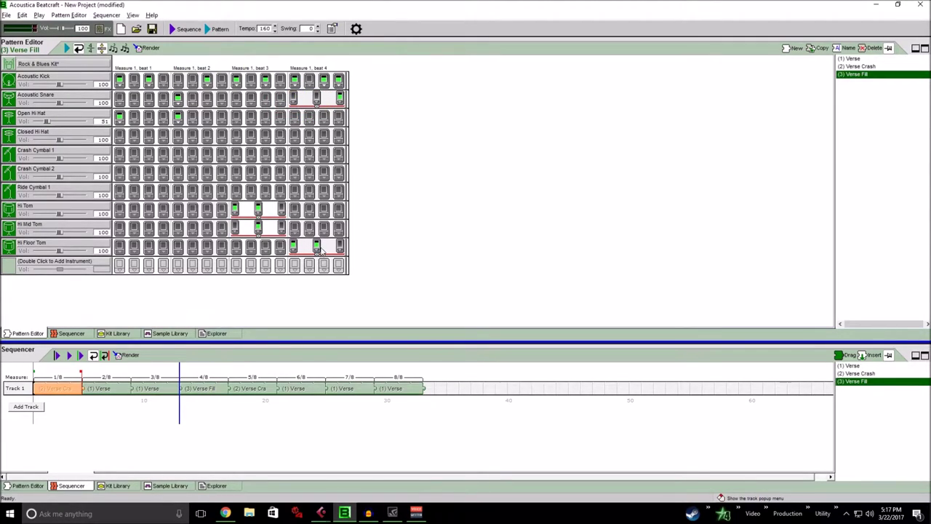
click(316, 98)
key(space)
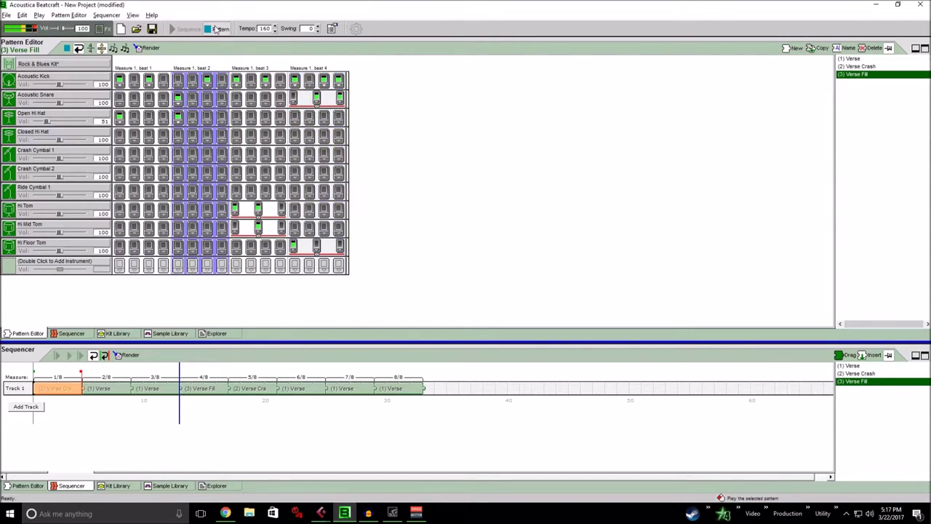
key(space)
click(294, 99)
click(324, 254)
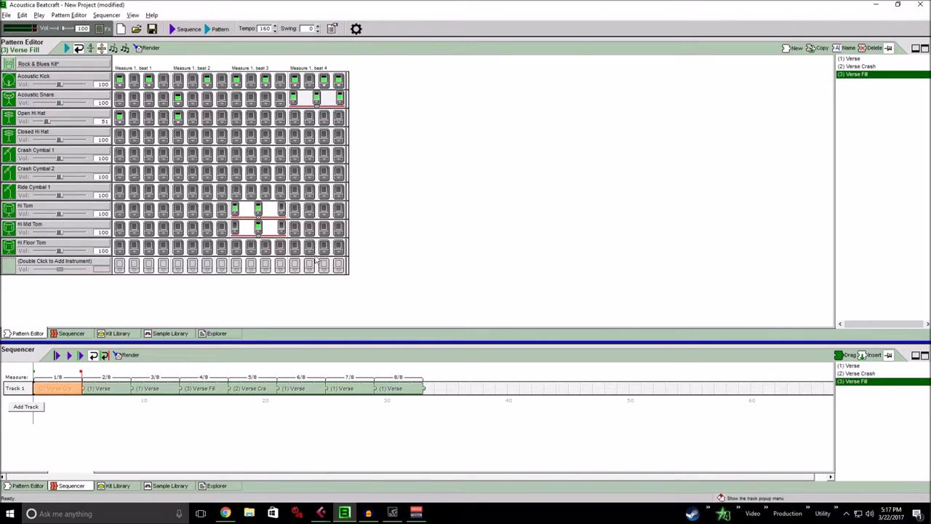
click(317, 78)
click(218, 28)
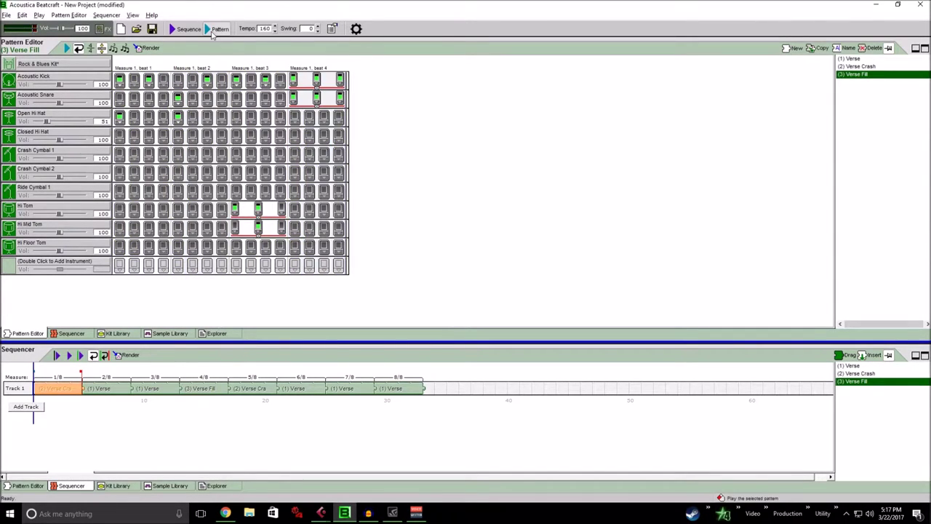
key(space)
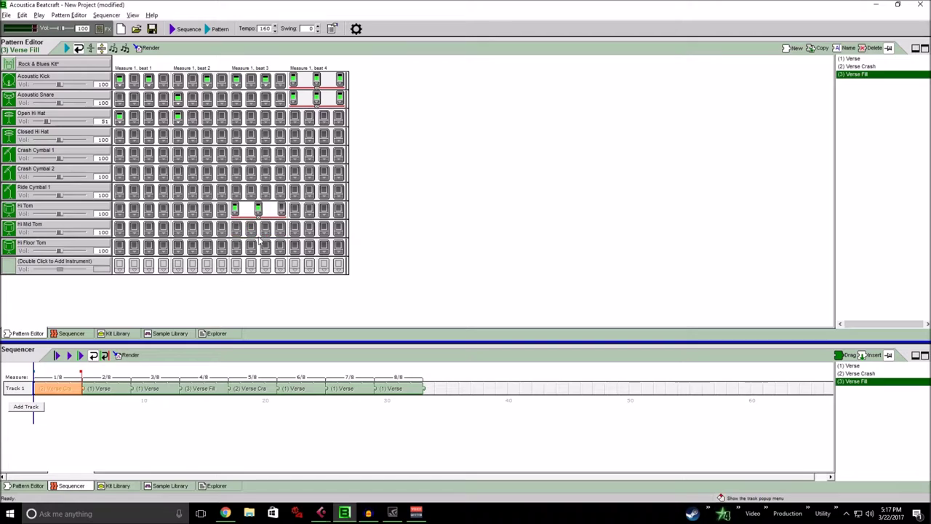
click(257, 230)
click(258, 221)
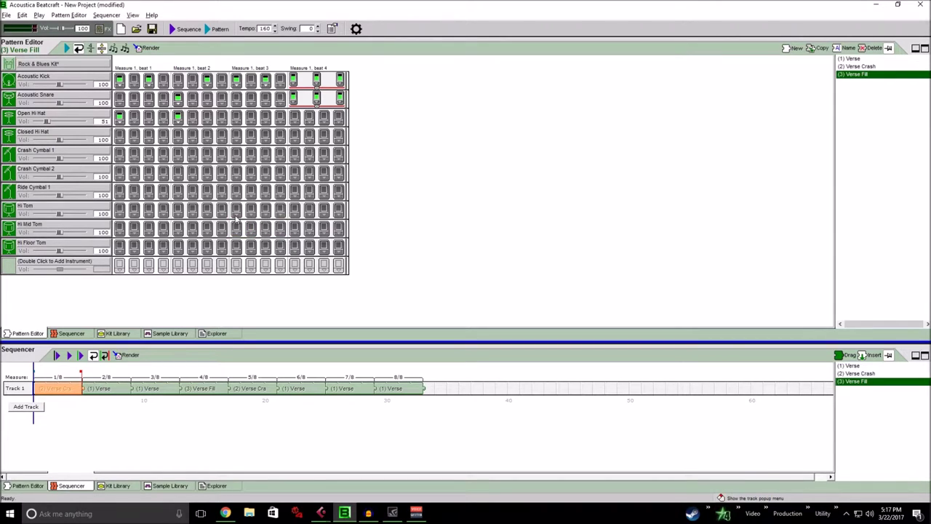
click(238, 211)
click(266, 230)
click(280, 228)
click(309, 247)
click(297, 248)
drag(317, 106, 317, 112)
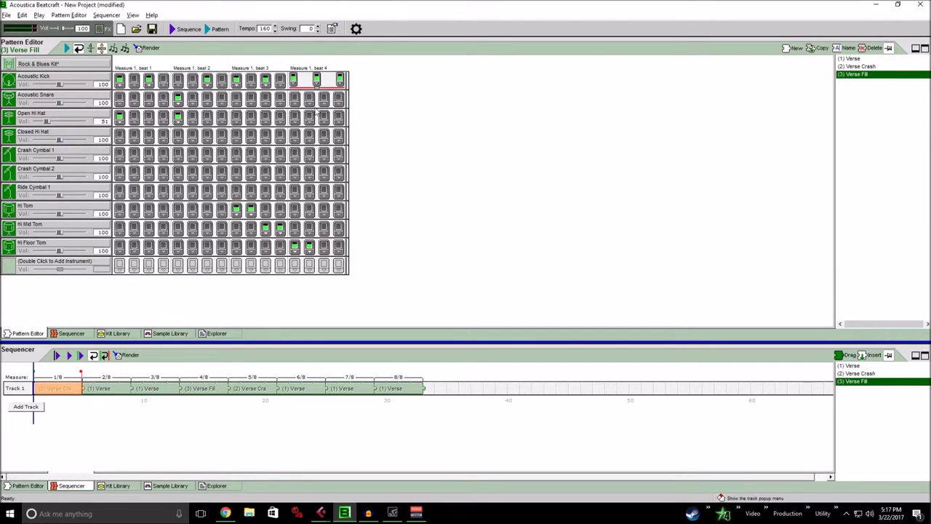
click(315, 89)
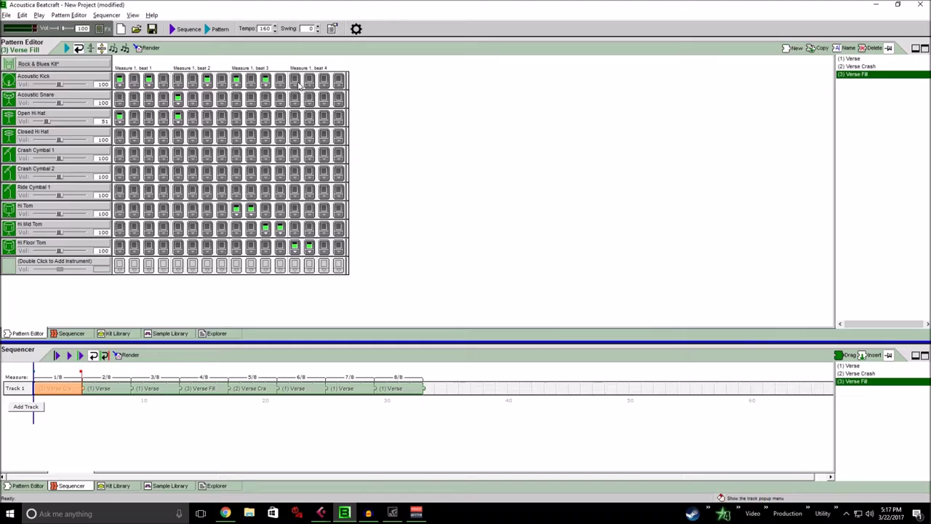
click(295, 80)
click(324, 80)
click(338, 80)
click(324, 98)
click(339, 98)
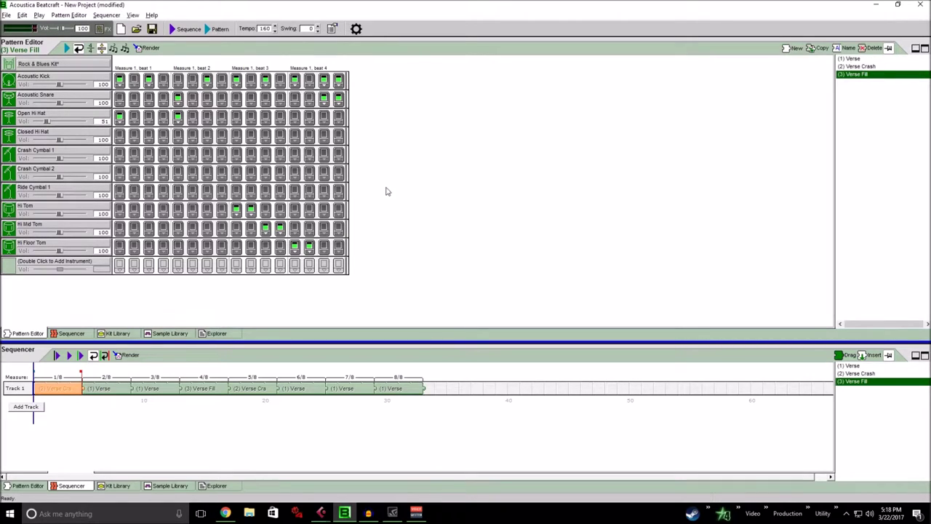
click(220, 29)
click(5, 15)
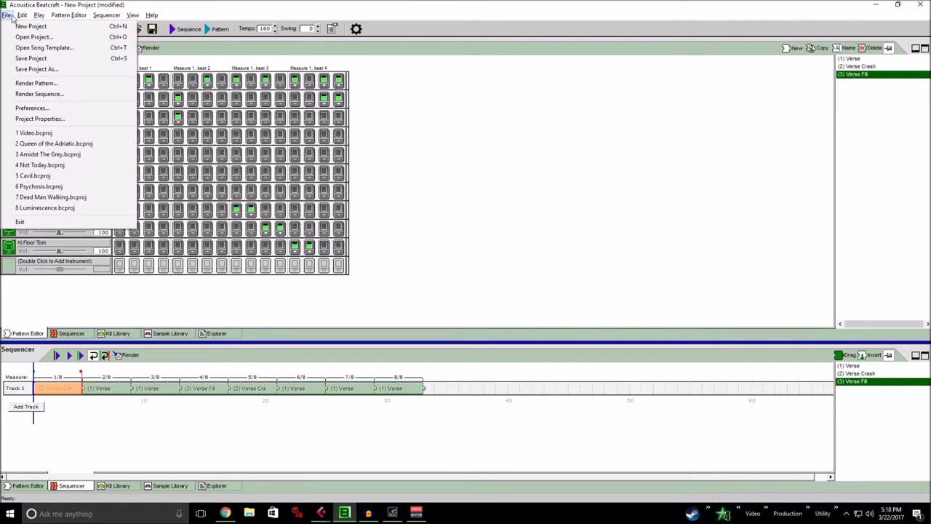
click(33, 69)
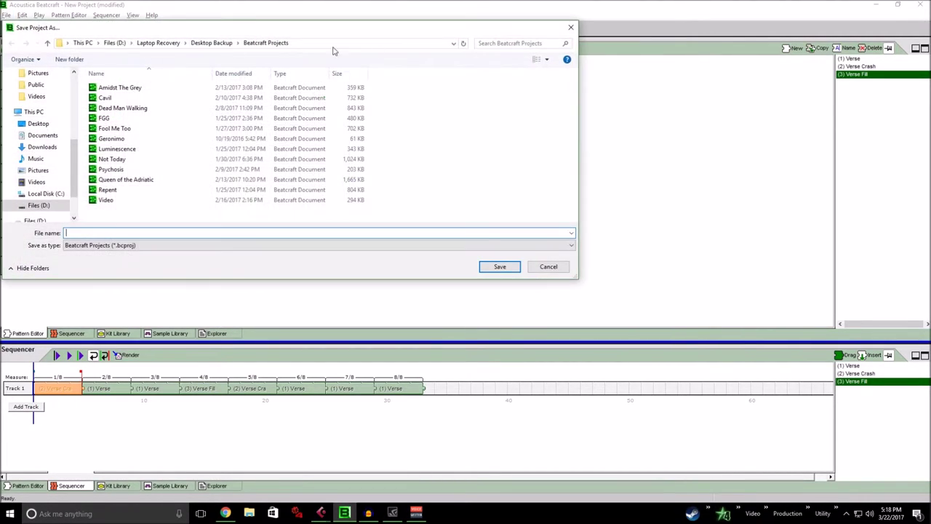
click(570, 28)
click(6, 15)
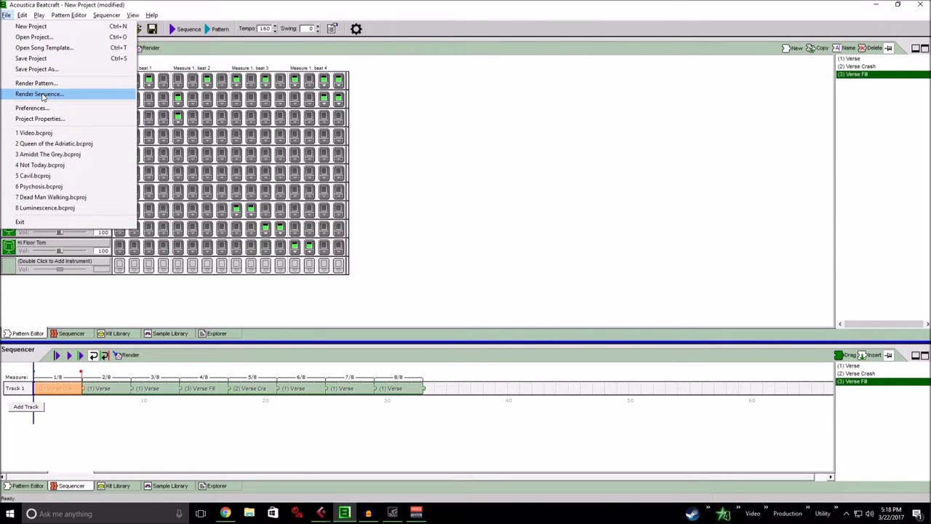
click(274, 421)
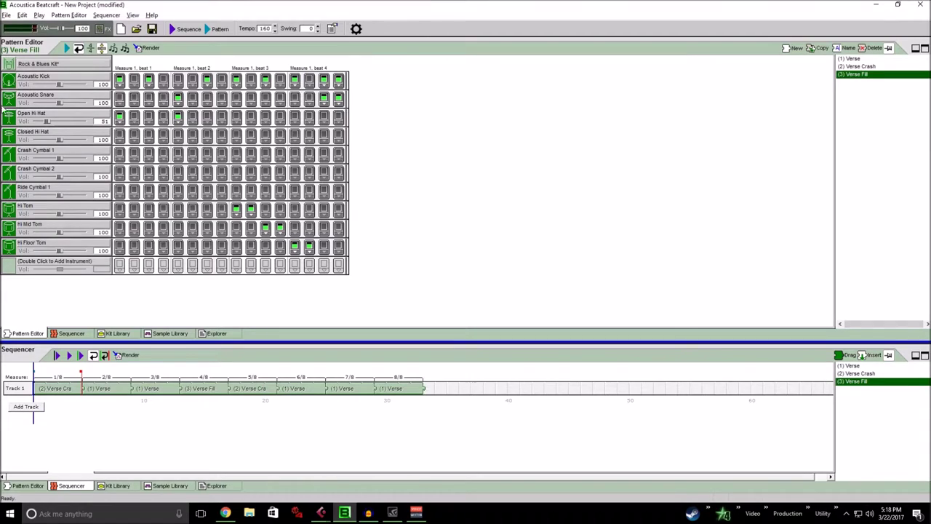
click(6, 16)
click(28, 94)
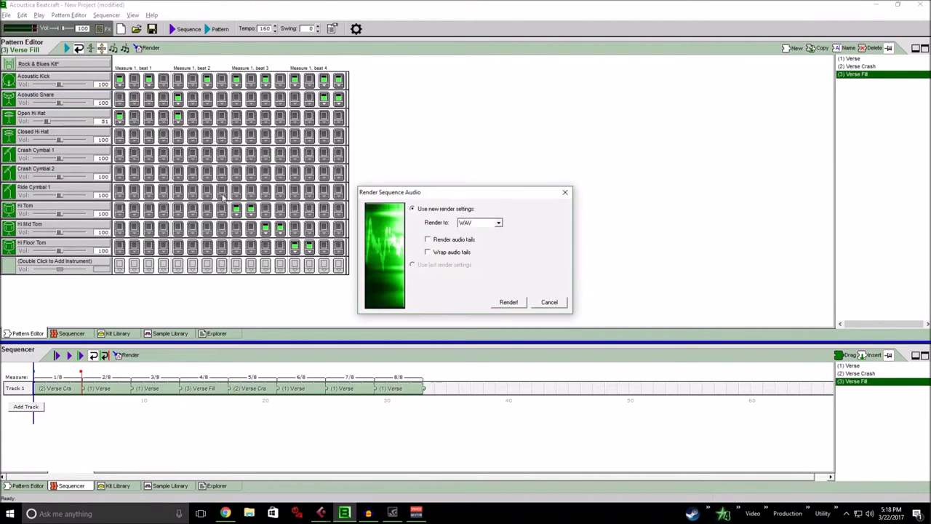
click(500, 306)
scroll(111, 174, down, 3)
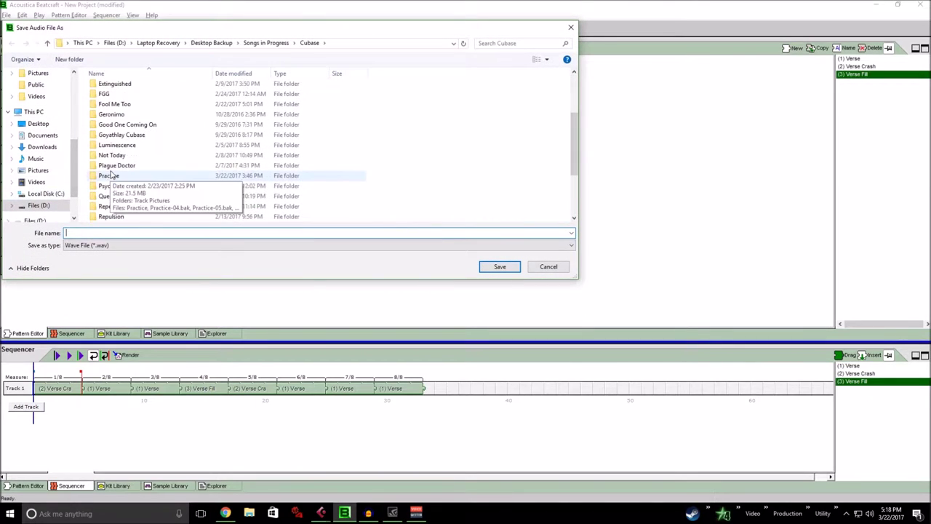
scroll(111, 175, down, 3)
click(549, 266)
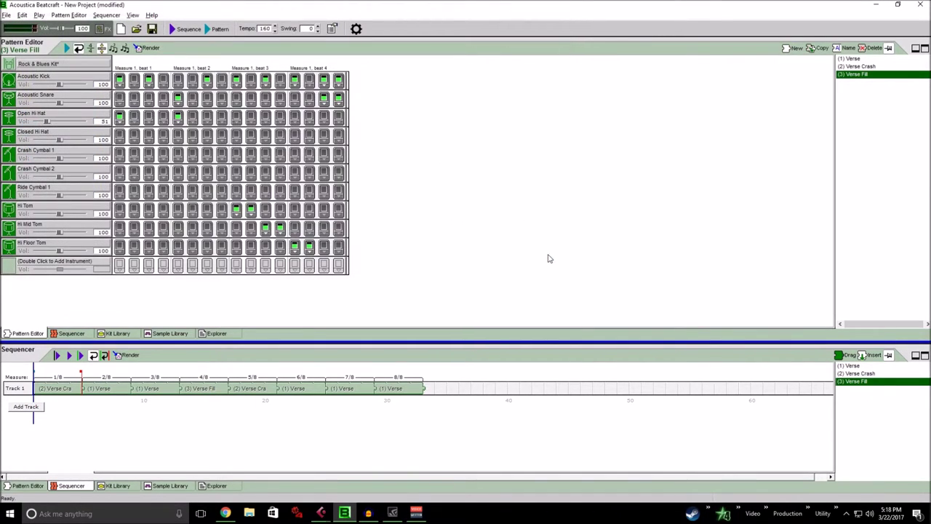
Step: In Cubase, move the project position to bar 3 and select and record-arm the Drums track
mouse_move(323, 514)
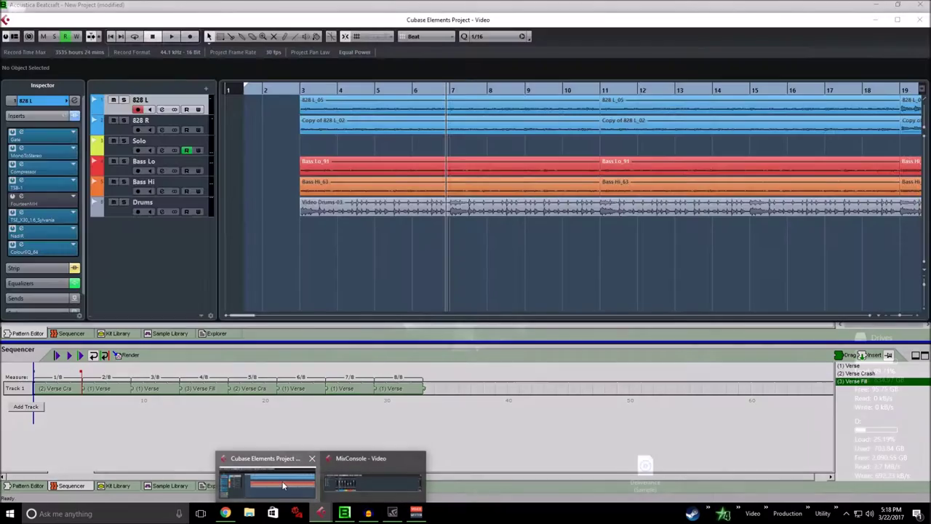
click(265, 473)
click(305, 88)
click(124, 215)
Step: Open the Import Audio File dialog, cancel it, and switch to Beatcraft and back to Cubase
click(22, 7)
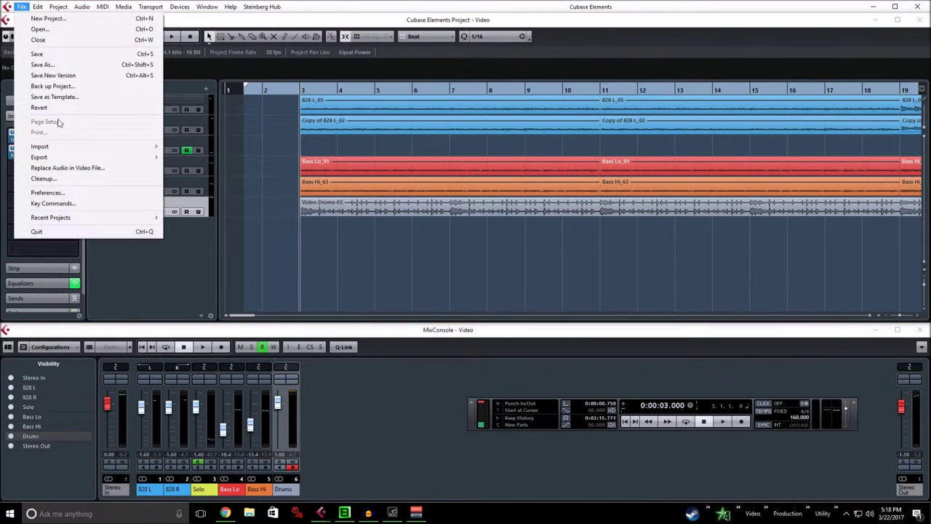
mouse_move(64, 150)
click(182, 147)
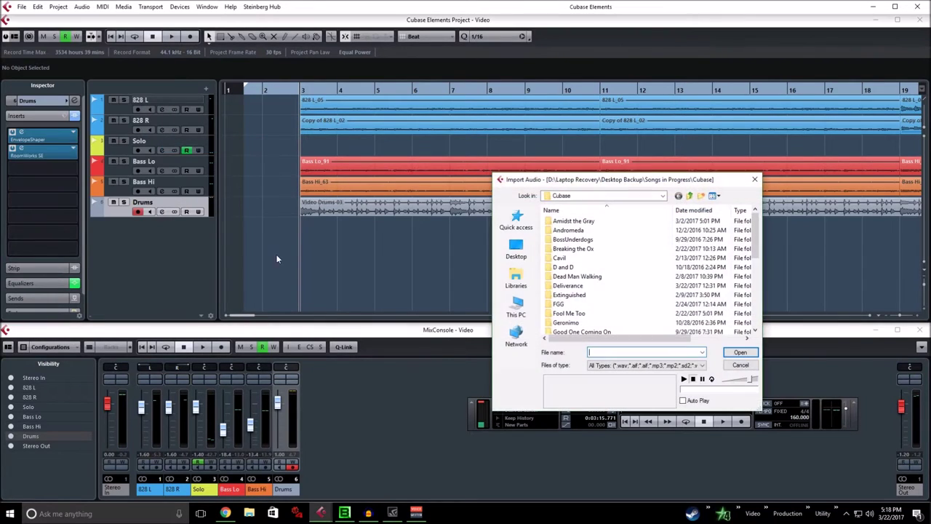
scroll(727, 291, down, 3)
click(755, 178)
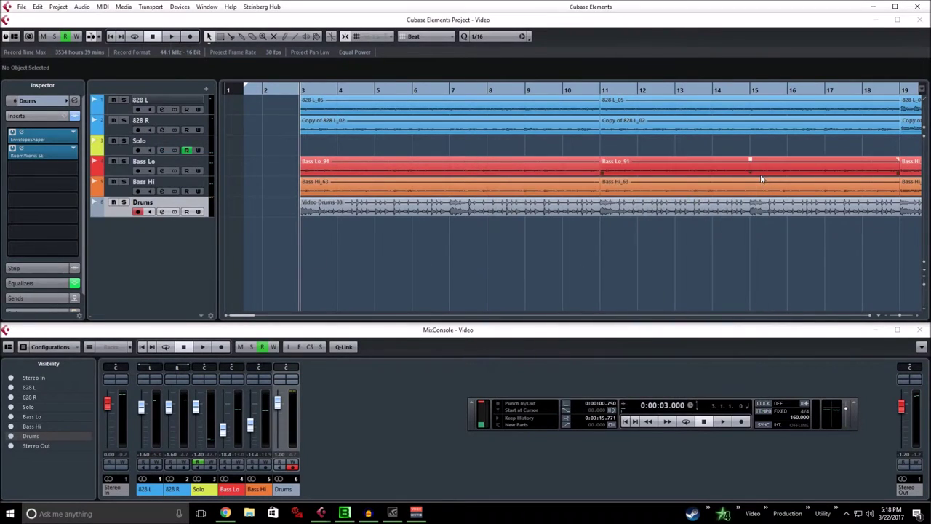
click(359, 517)
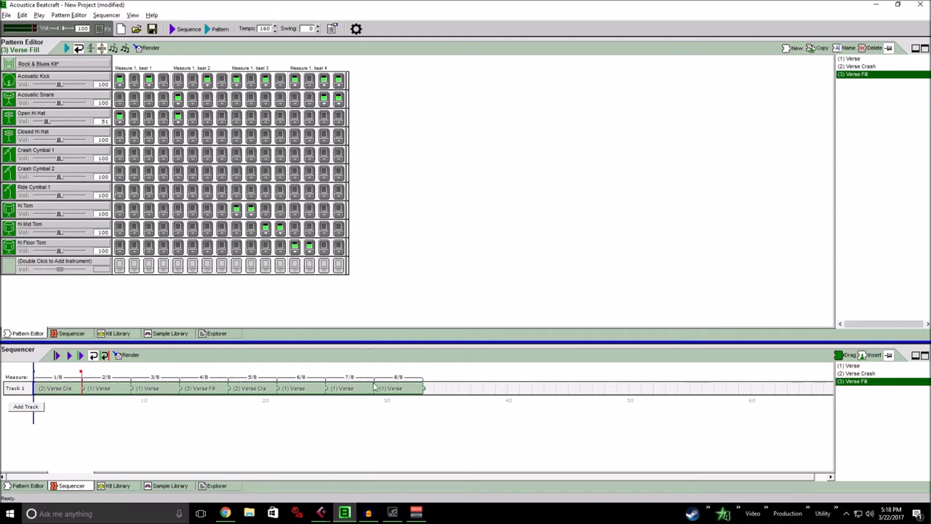
click(315, 517)
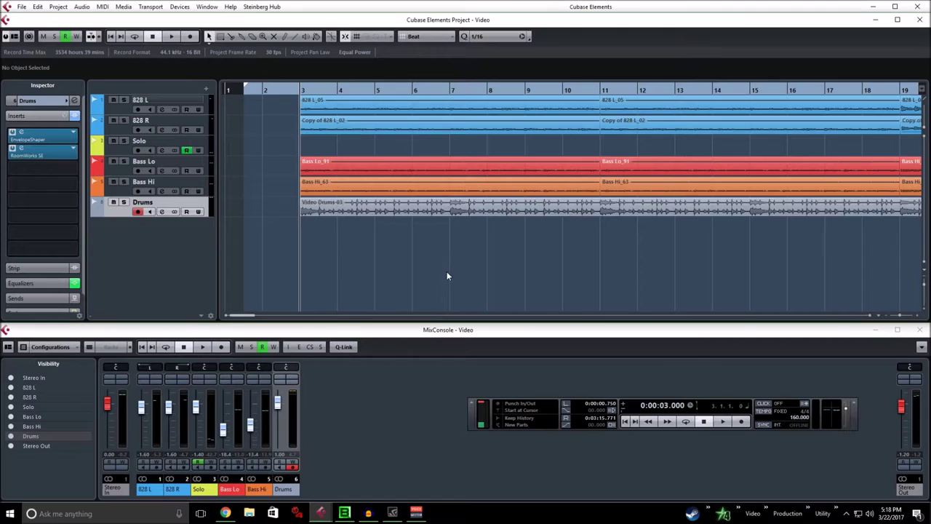
click(350, 517)
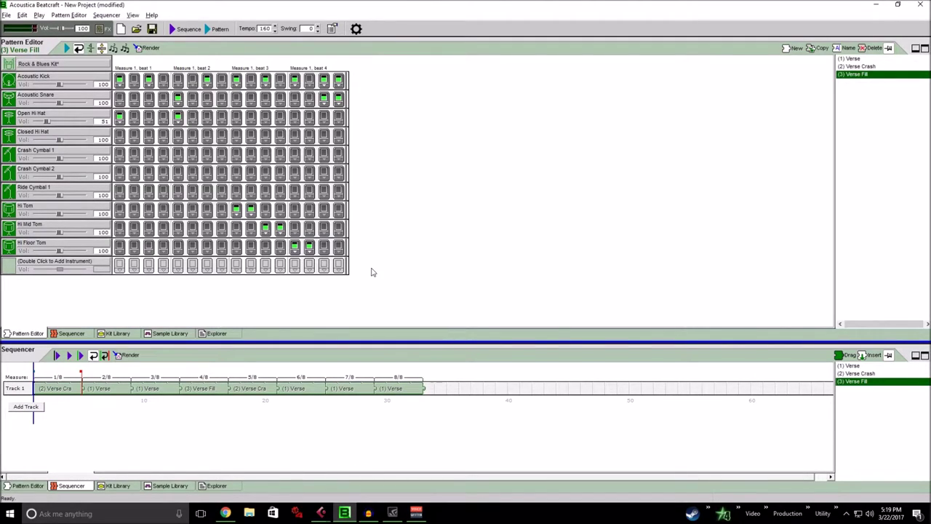
Step: Add an Acoustica EQ to the Acoustic Kick track and load its Metal Kick preset
right_click(14, 77)
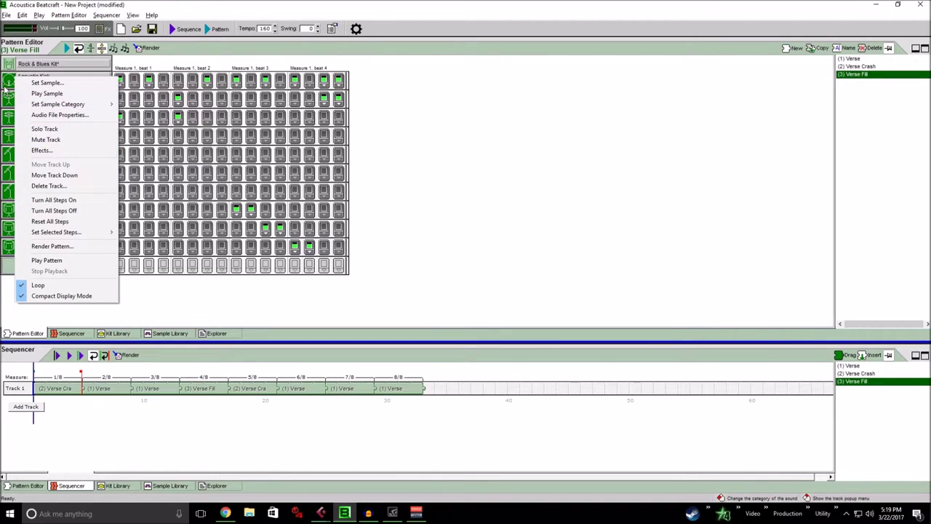
right_click(4, 85)
right_click(7, 80)
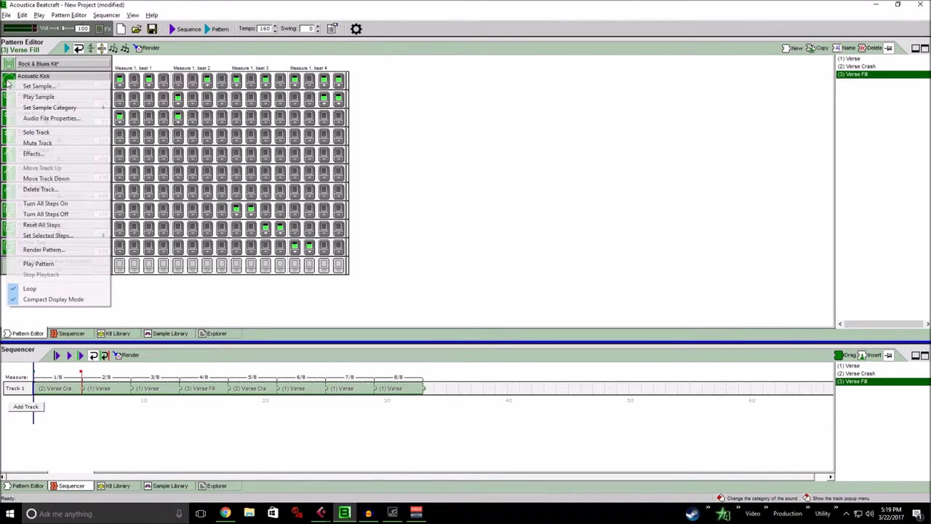
click(27, 152)
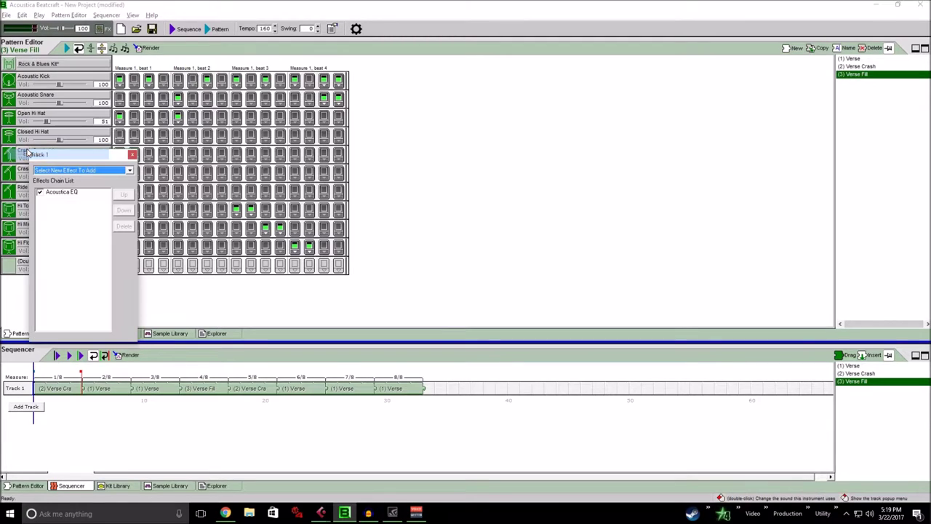
click(58, 194)
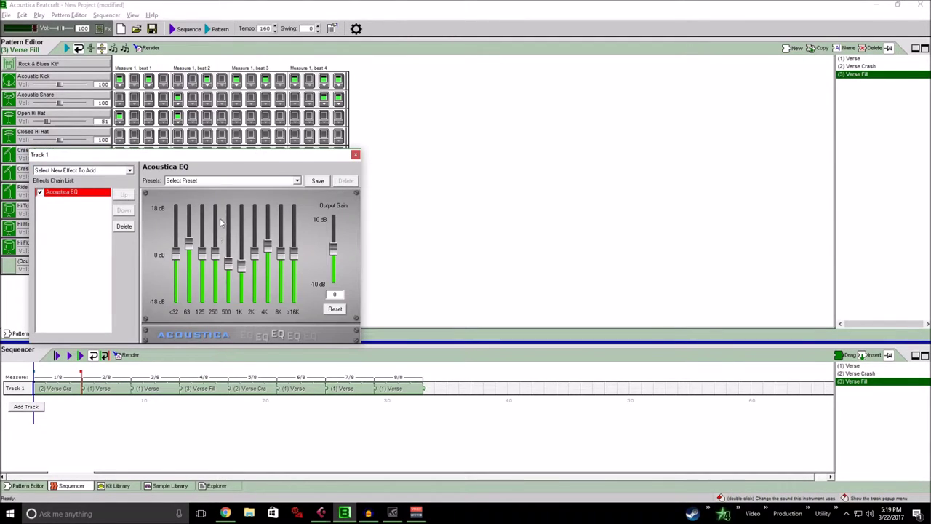
drag(219, 153, 426, 136)
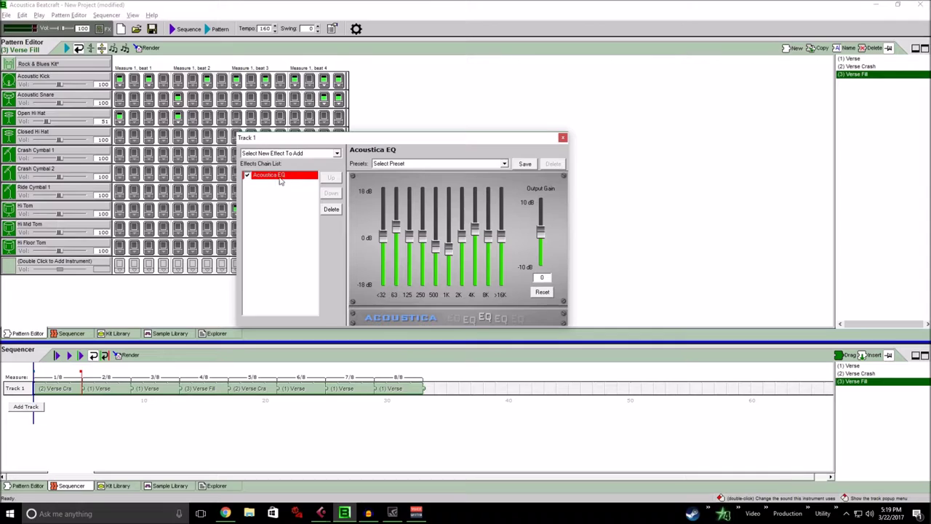
click(406, 164)
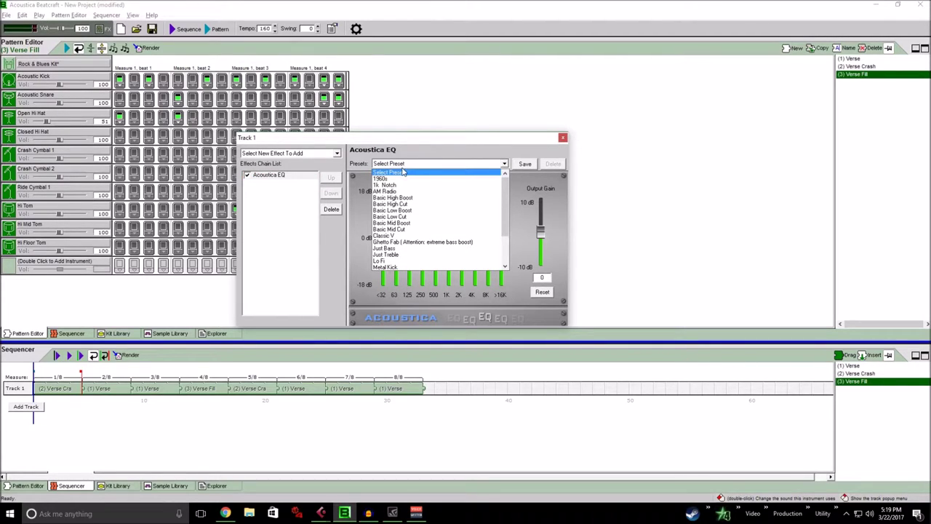
scroll(397, 219, down, 2)
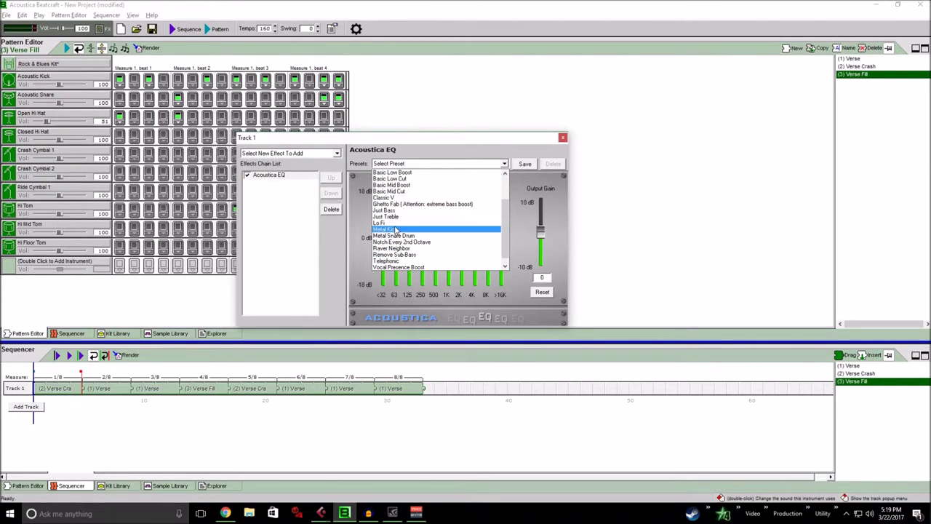
click(395, 230)
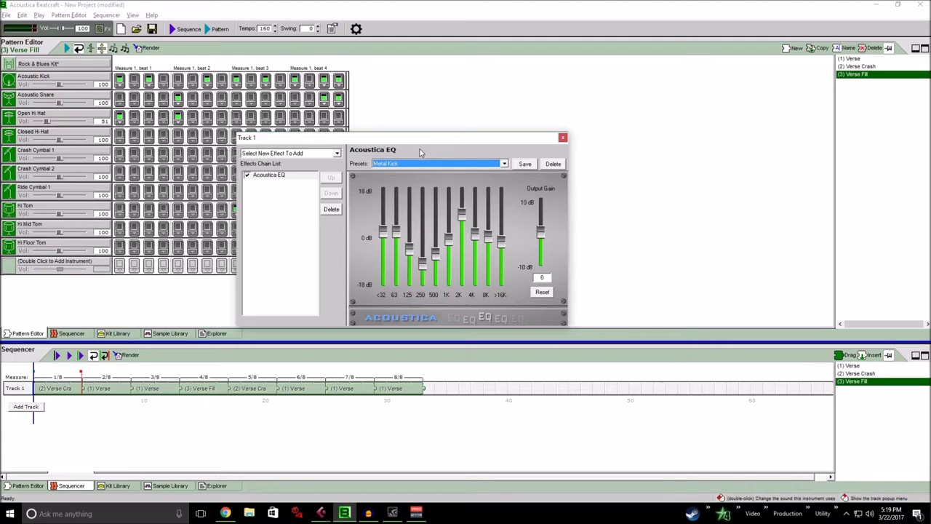
Step: Play the pattern, bypassing and re-enabling the kick EQ to compare it with the dry sound
drag(420, 142, 440, 129)
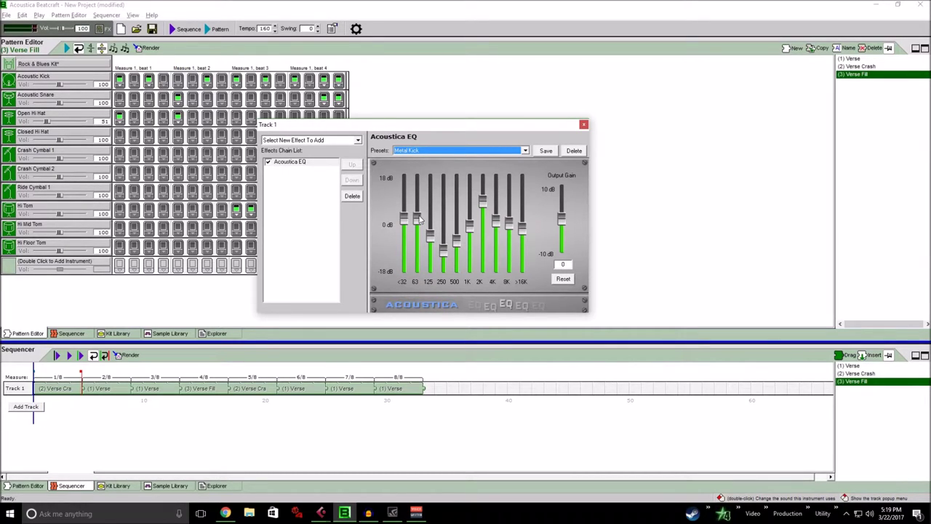
drag(450, 133, 495, 130)
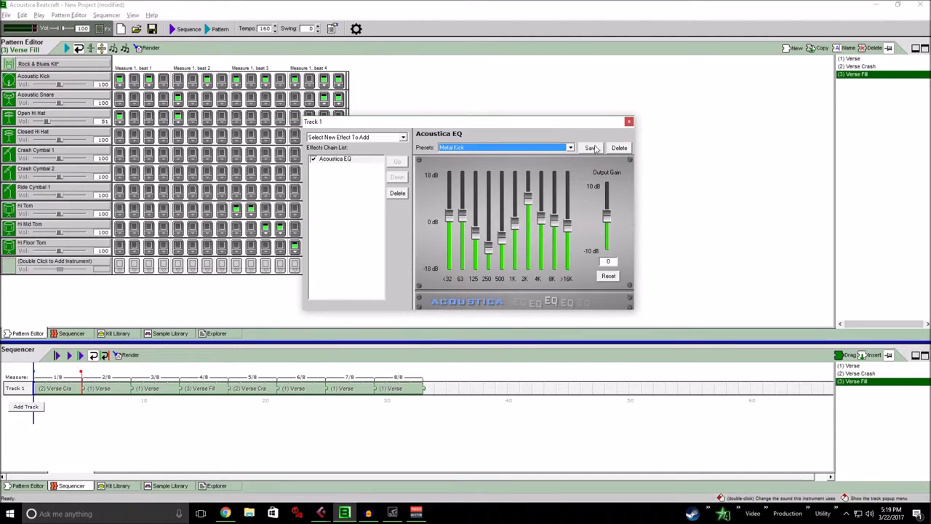
click(216, 29)
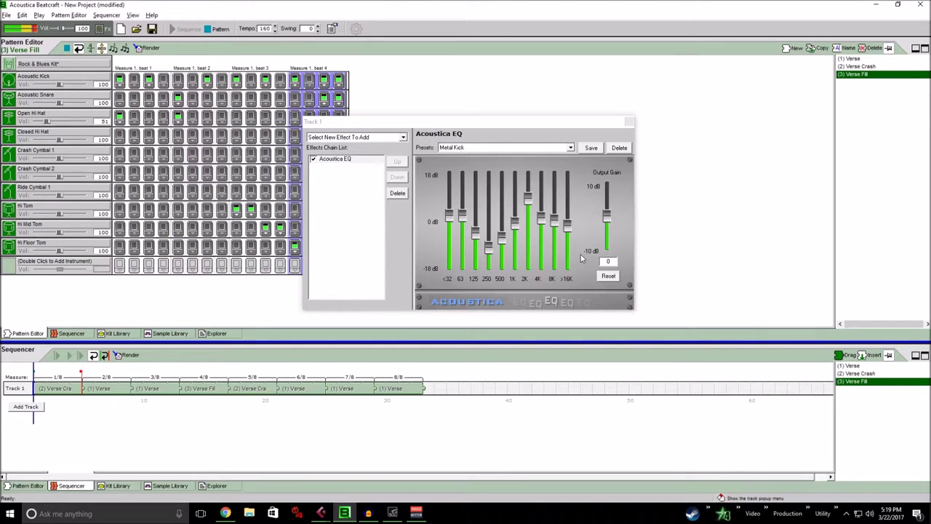
click(312, 159)
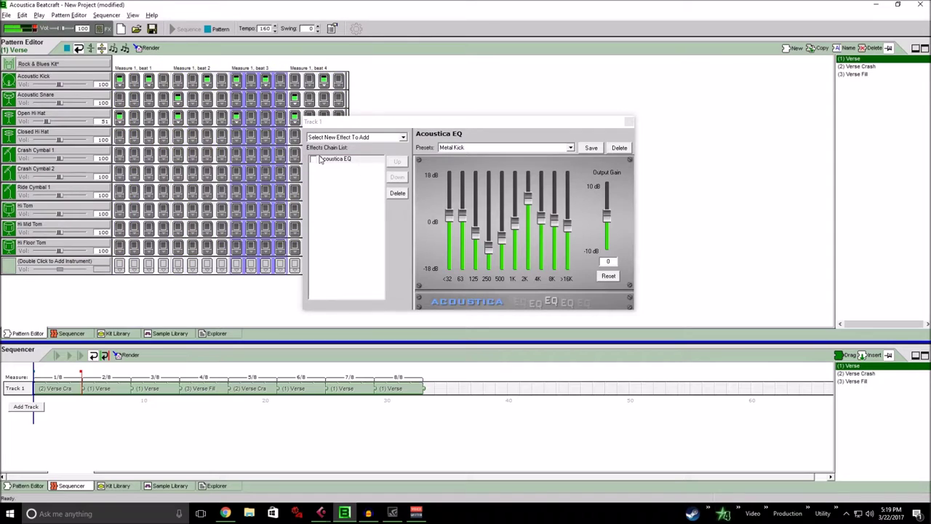
click(315, 160)
click(314, 160)
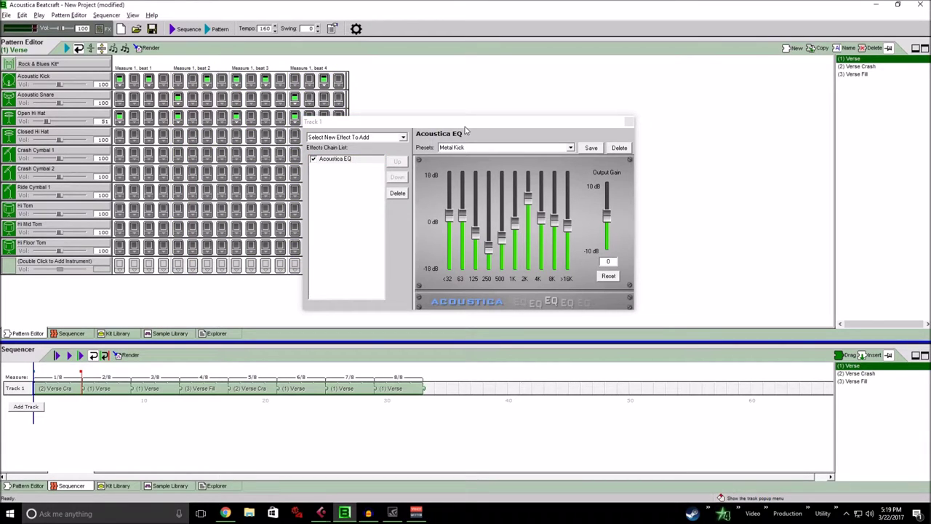
drag(465, 130, 537, 126)
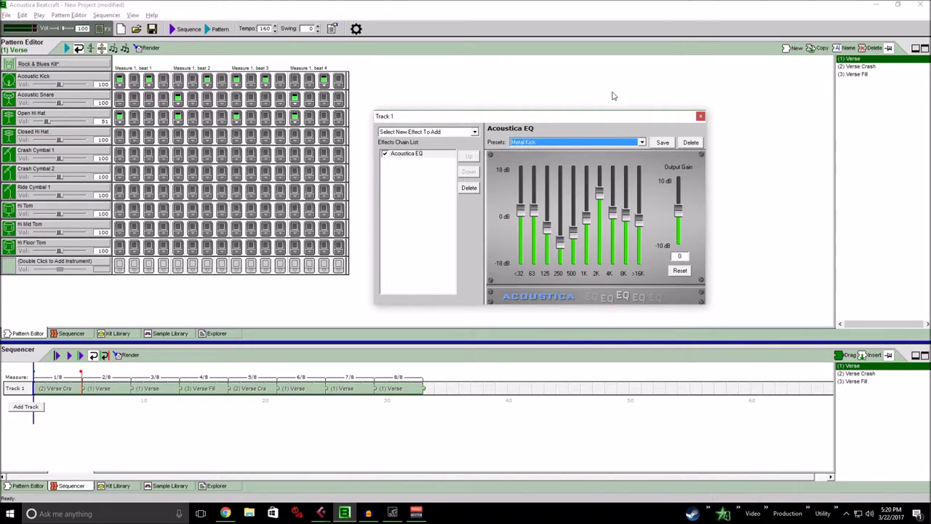
drag(608, 114, 601, 82)
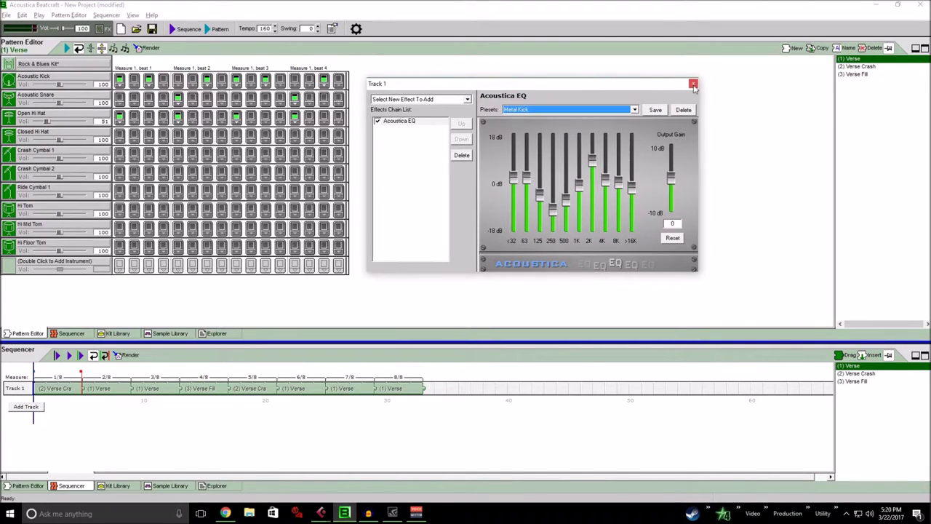
click(693, 83)
click(9, 98)
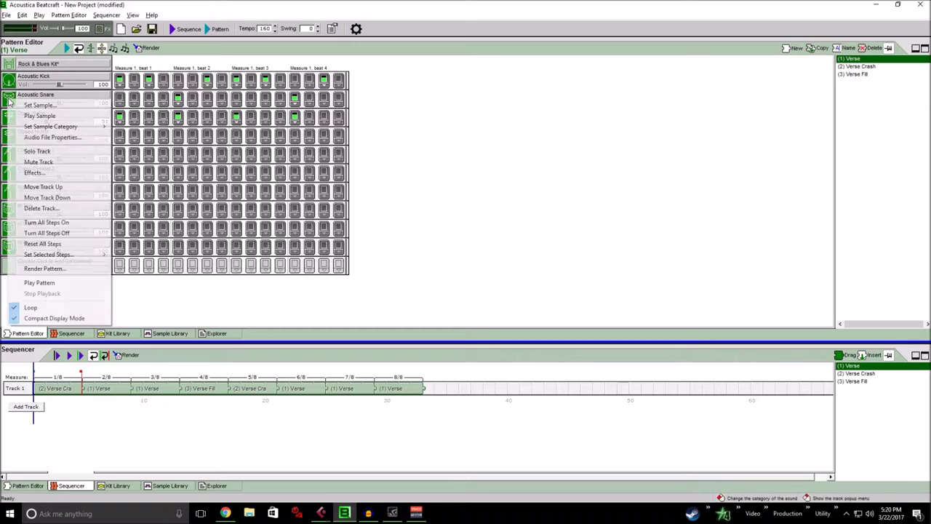
click(33, 172)
click(405, 122)
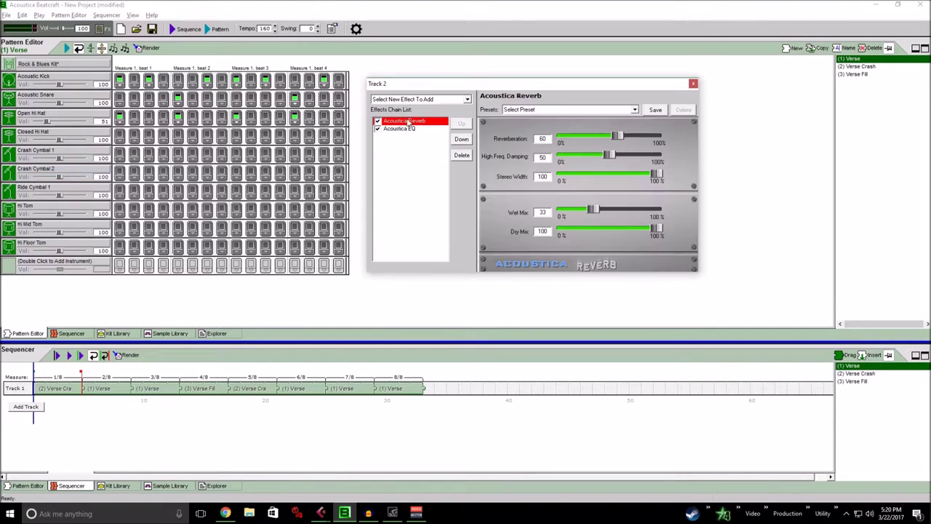
click(404, 128)
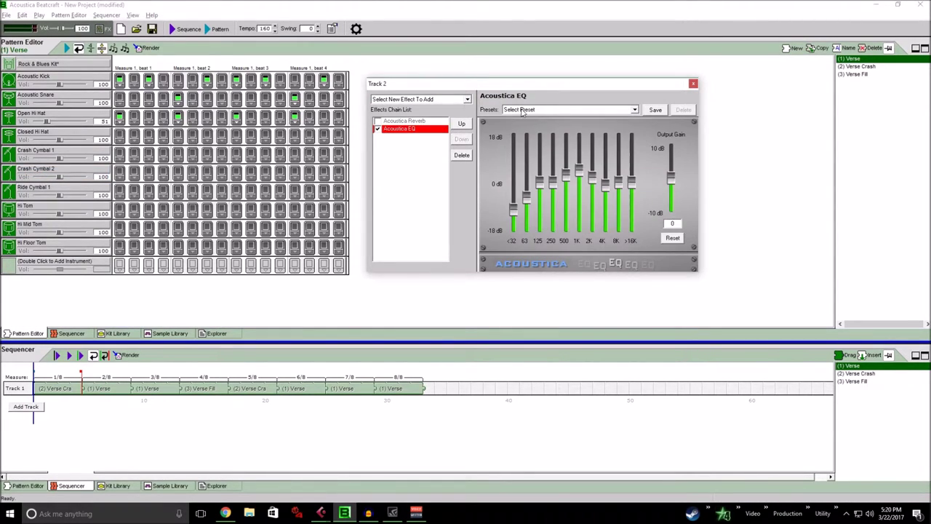
click(402, 121)
click(404, 128)
click(524, 109)
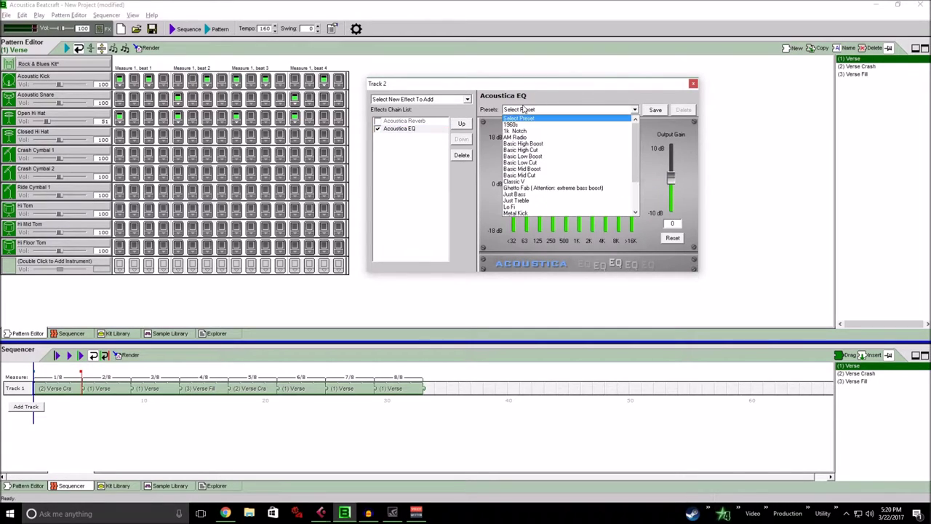
scroll(538, 167, down, 1)
click(529, 195)
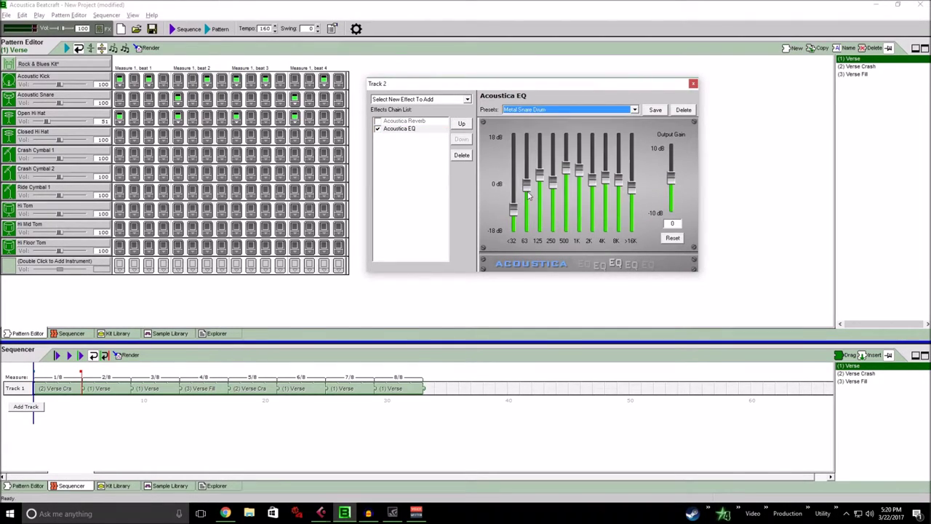
drag(564, 86, 570, 86)
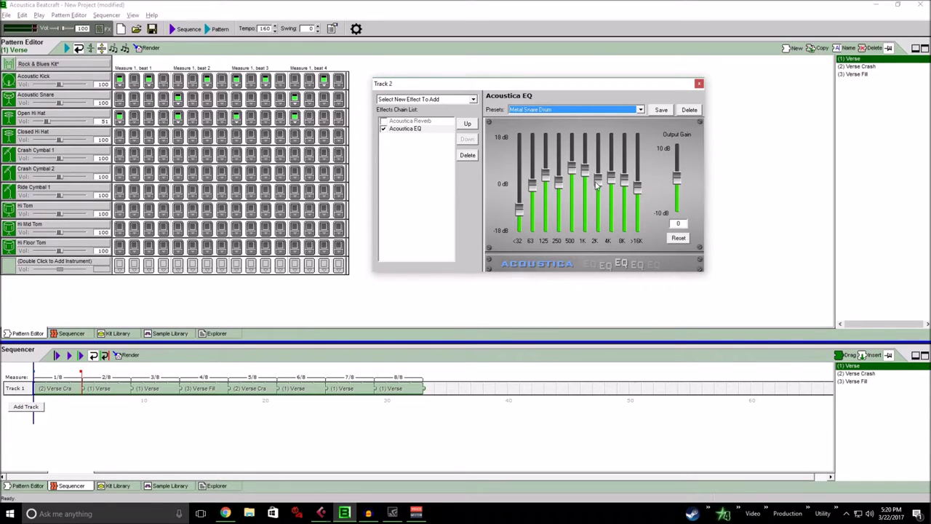
key(space)
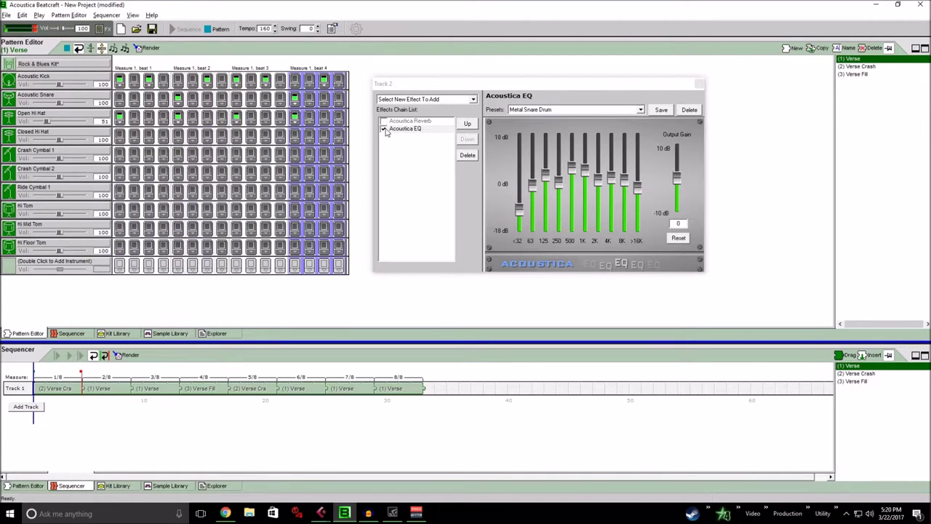
click(386, 131)
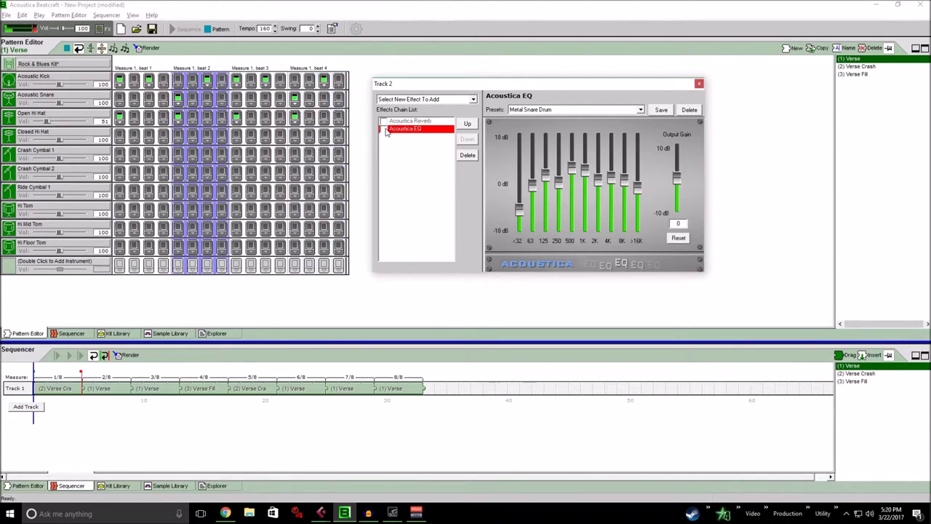
click(384, 130)
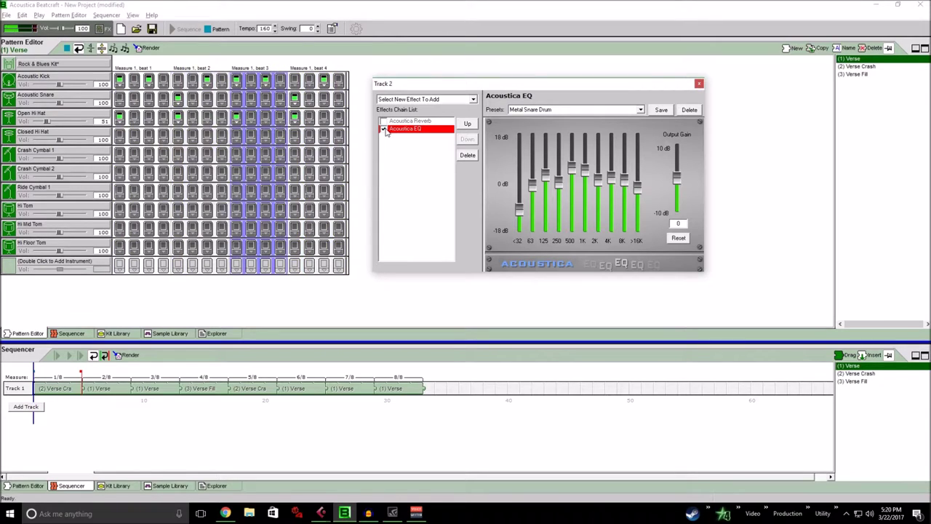
click(698, 83)
click(208, 29)
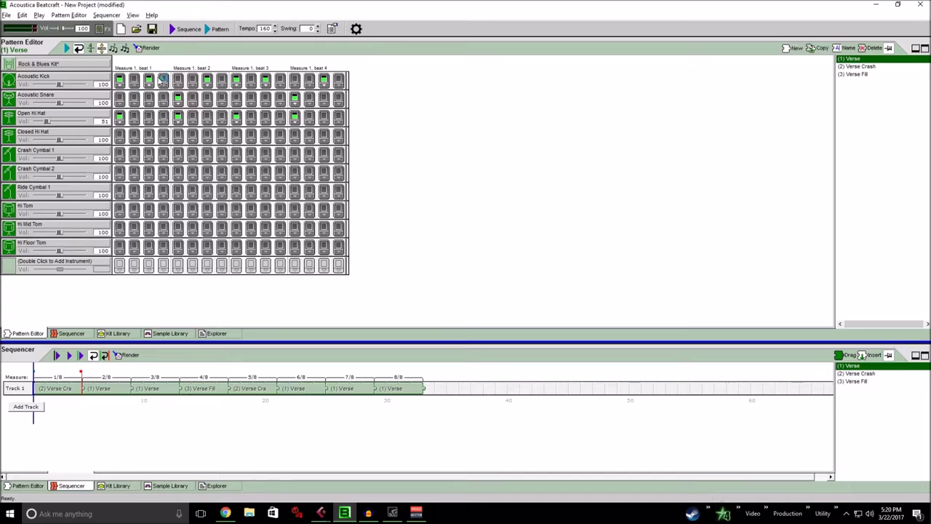
right_click(12, 103)
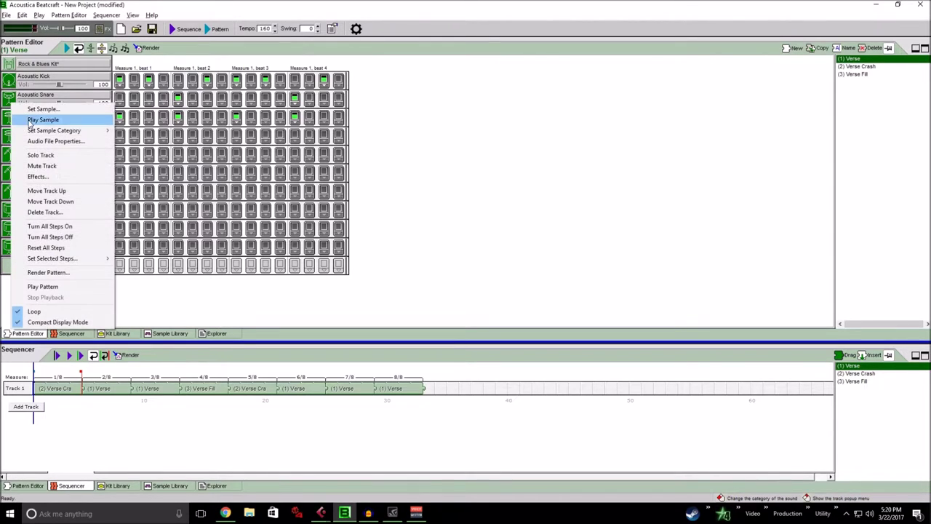
click(32, 178)
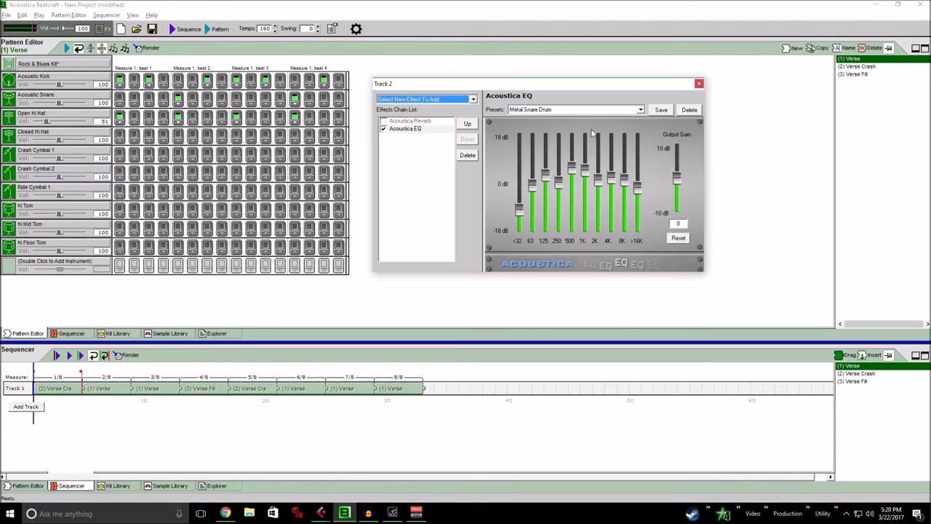
click(698, 84)
right_click(12, 85)
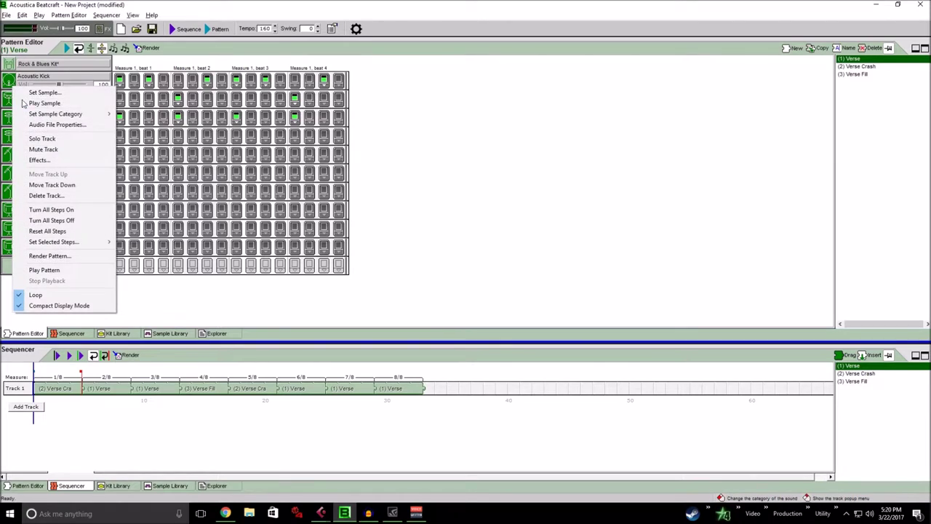
click(48, 161)
click(698, 84)
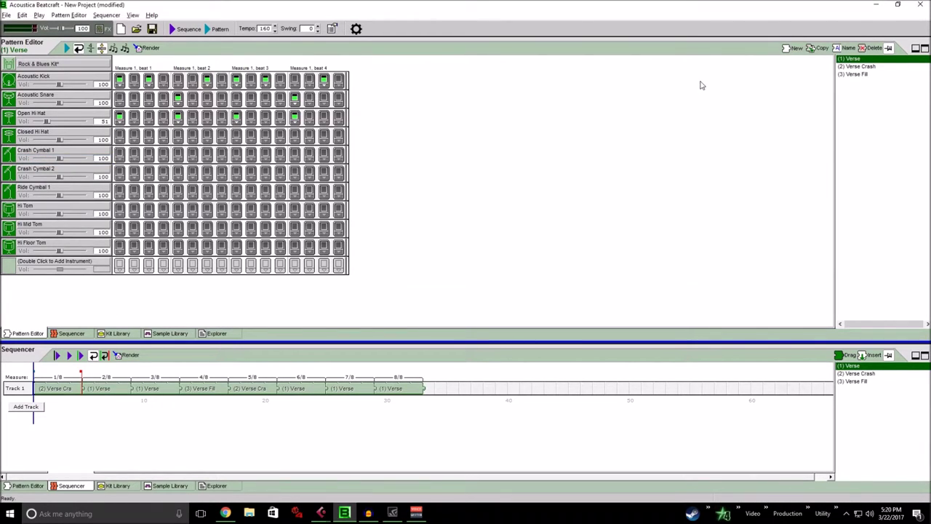
right_click(9, 206)
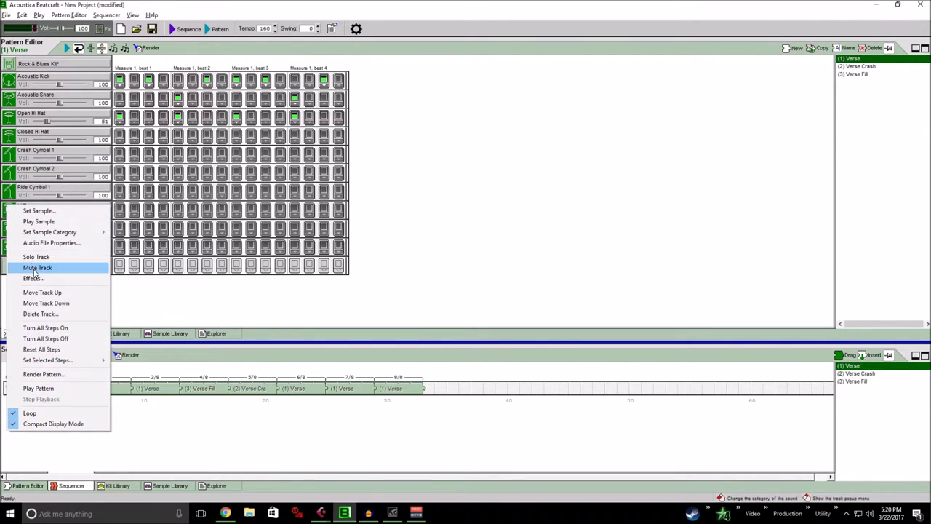
click(33, 277)
click(401, 128)
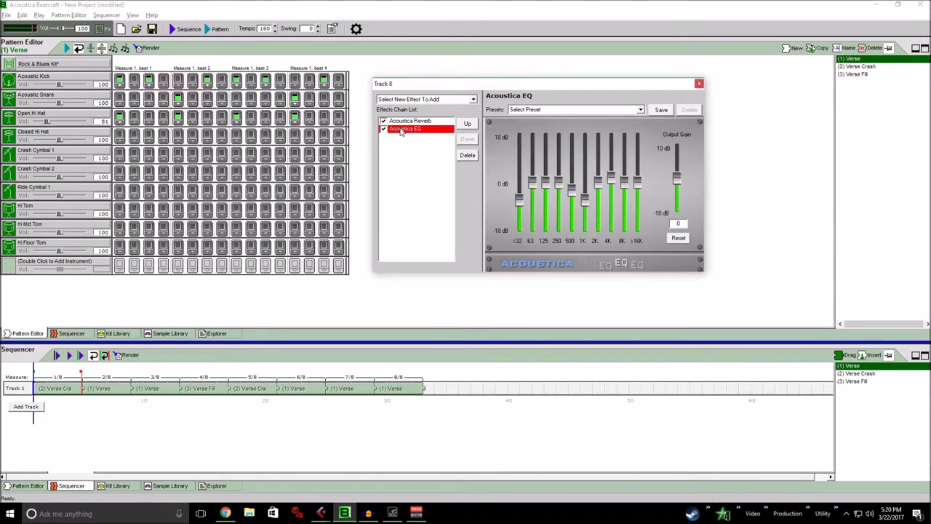
click(386, 121)
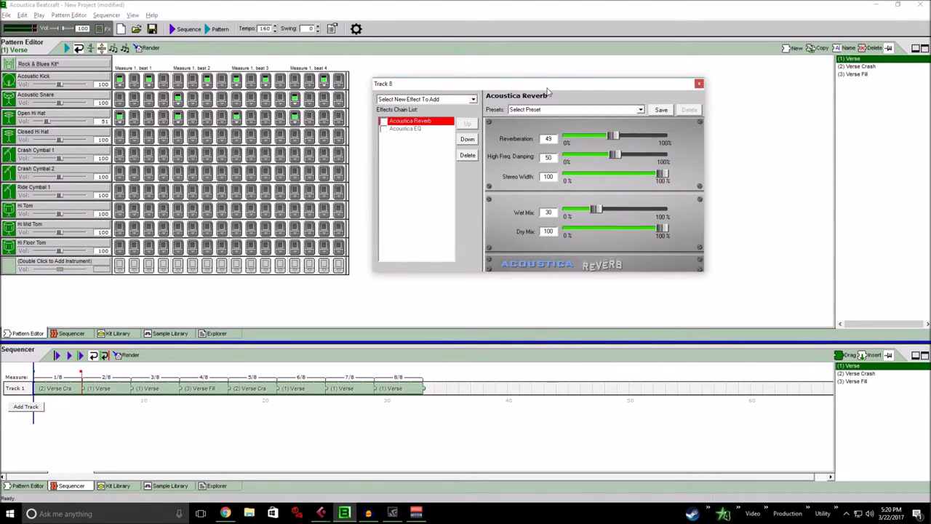
click(699, 83)
right_click(15, 228)
click(33, 302)
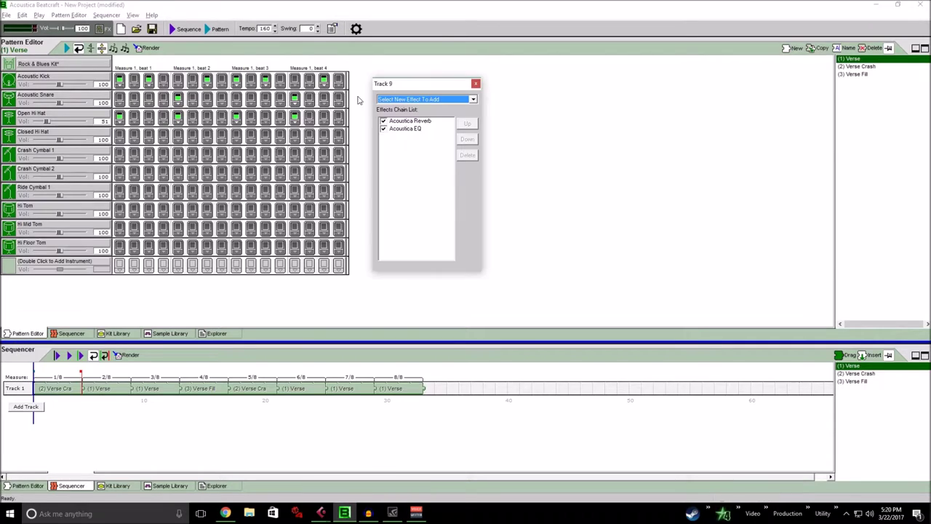
click(385, 129)
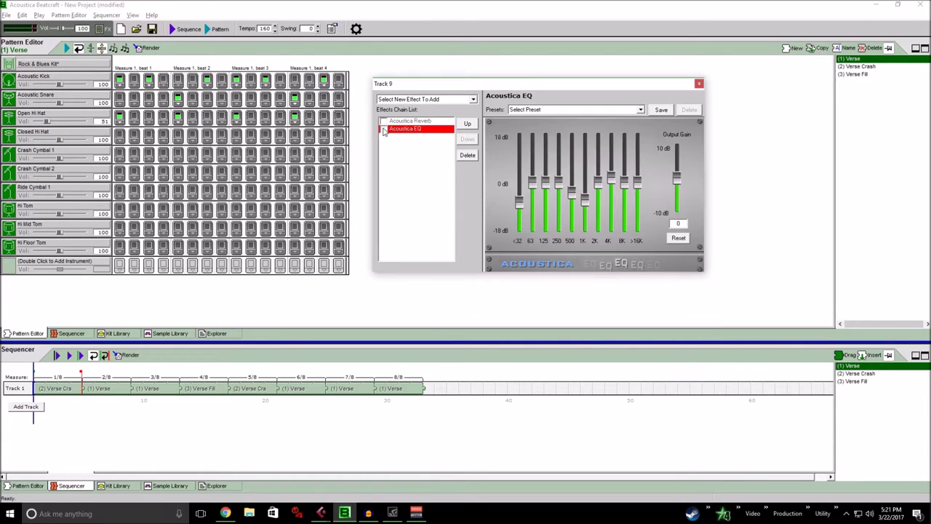
click(699, 84)
right_click(15, 246)
click(34, 321)
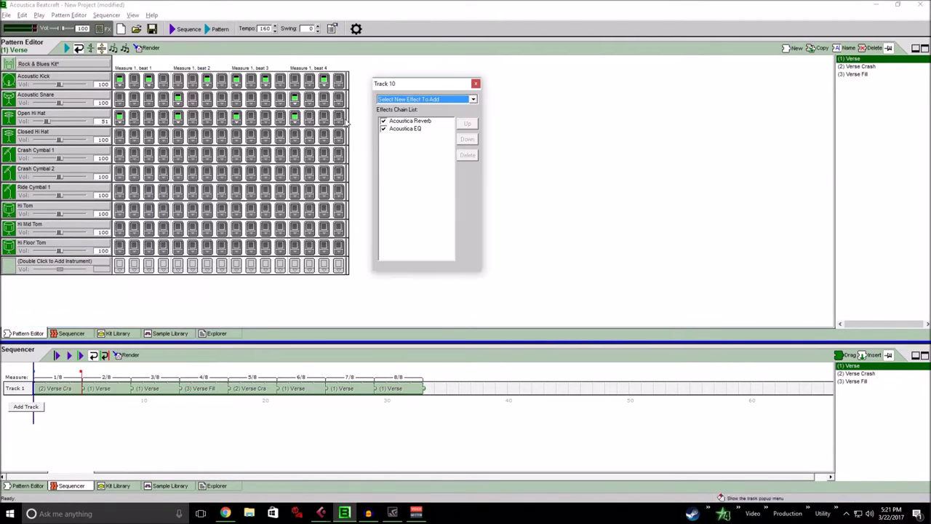
click(393, 129)
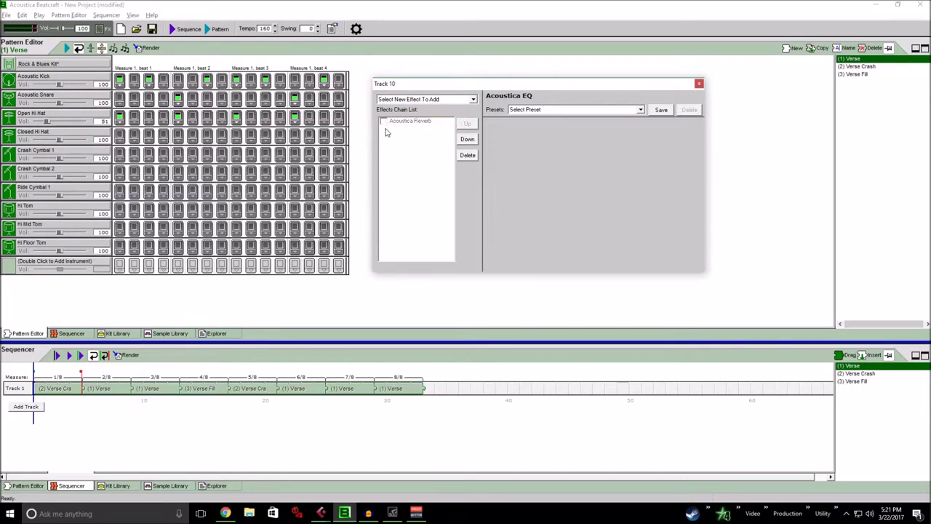
click(699, 84)
right_click(18, 191)
click(38, 267)
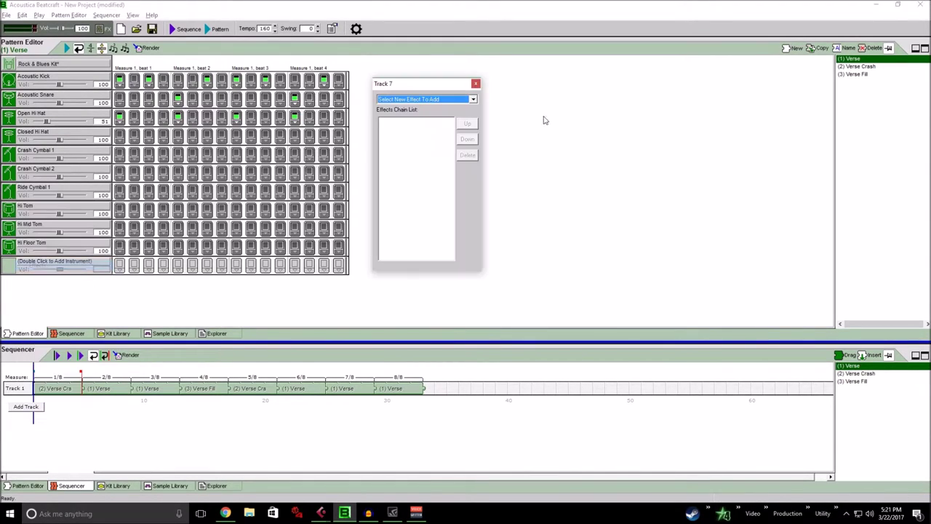
click(475, 84)
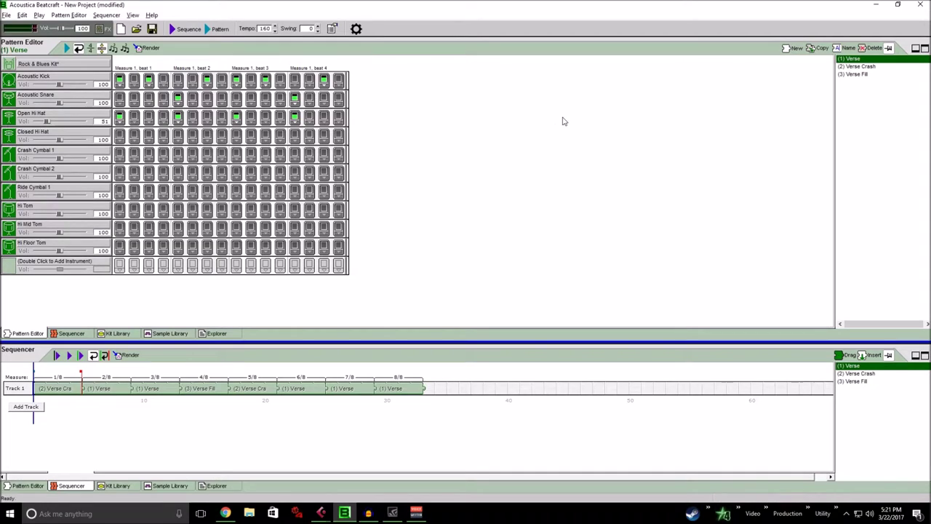
click(217, 29)
click(218, 30)
Step: Browse the Kit Library's Dance, Ballad, Techno, Rock, Hip Hop and Breakbeat kit groups
click(116, 485)
click(164, 486)
click(118, 485)
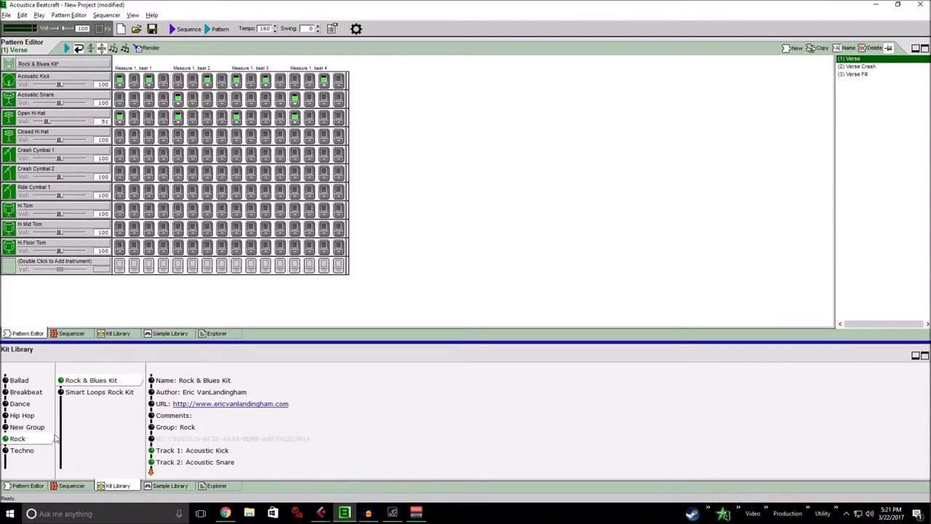
click(32, 405)
click(26, 381)
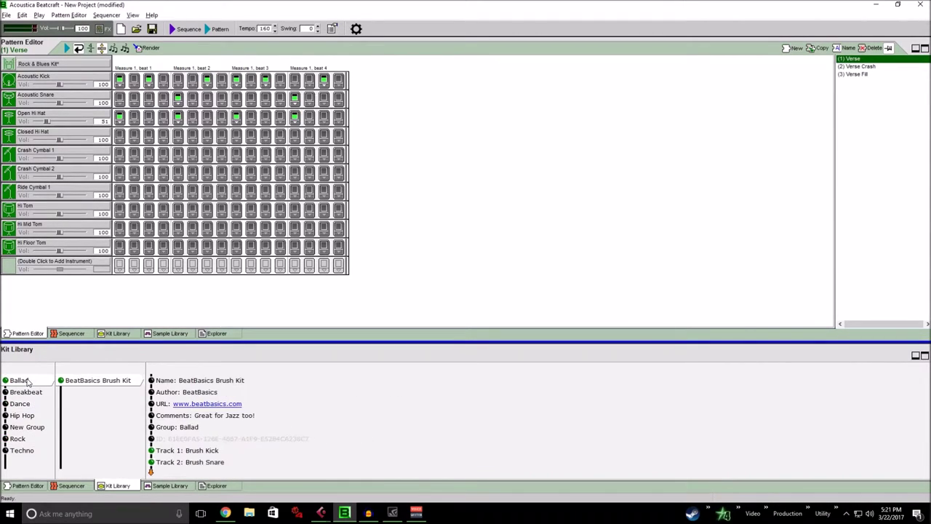
scroll(238, 454, down, 3)
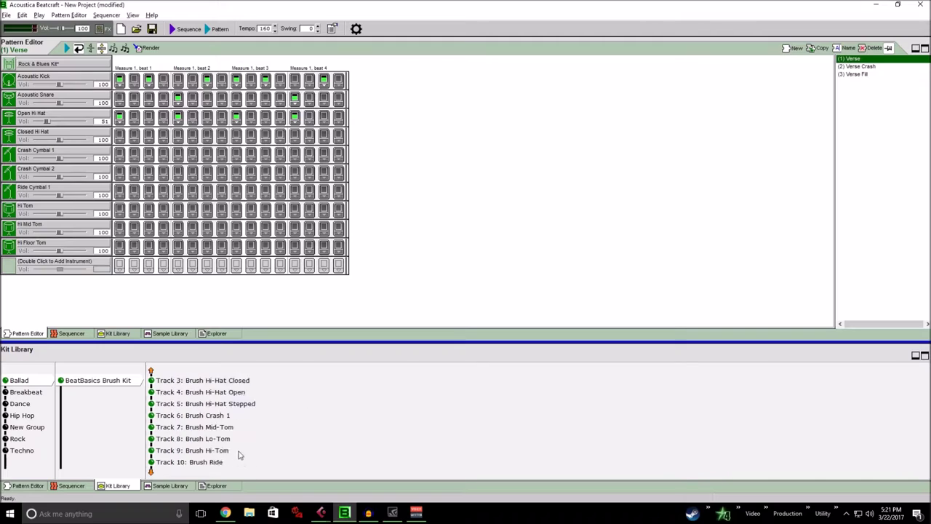
click(14, 451)
click(32, 438)
click(33, 416)
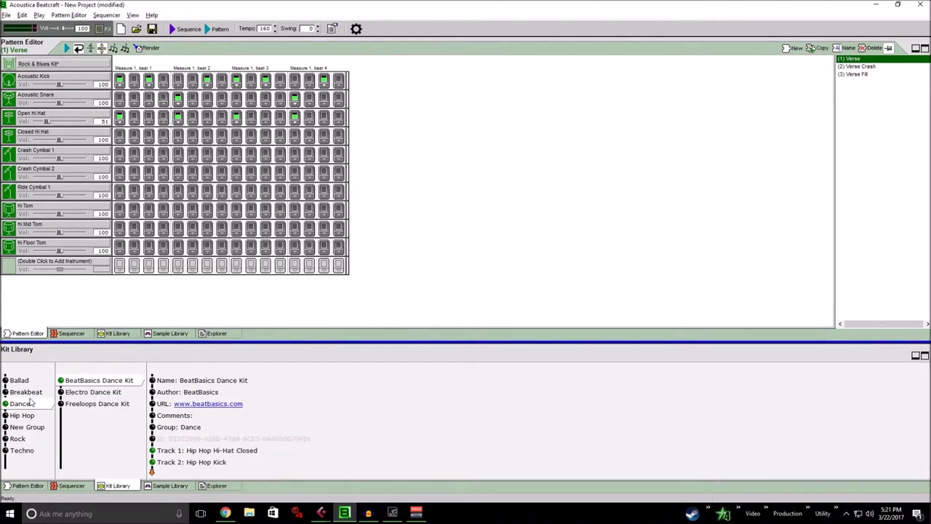
click(32, 418)
click(31, 407)
click(32, 395)
click(25, 414)
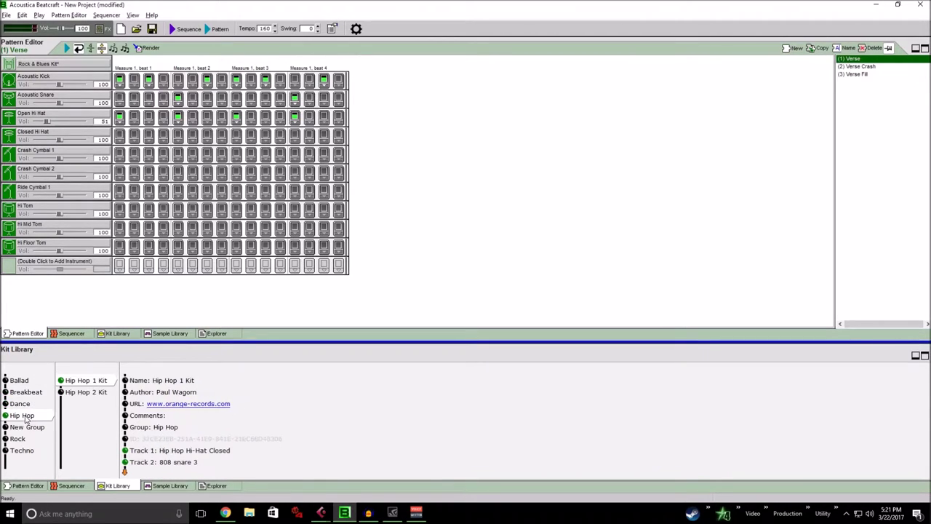
Step: Switch to the Sample Library and scroll through its contents
click(178, 483)
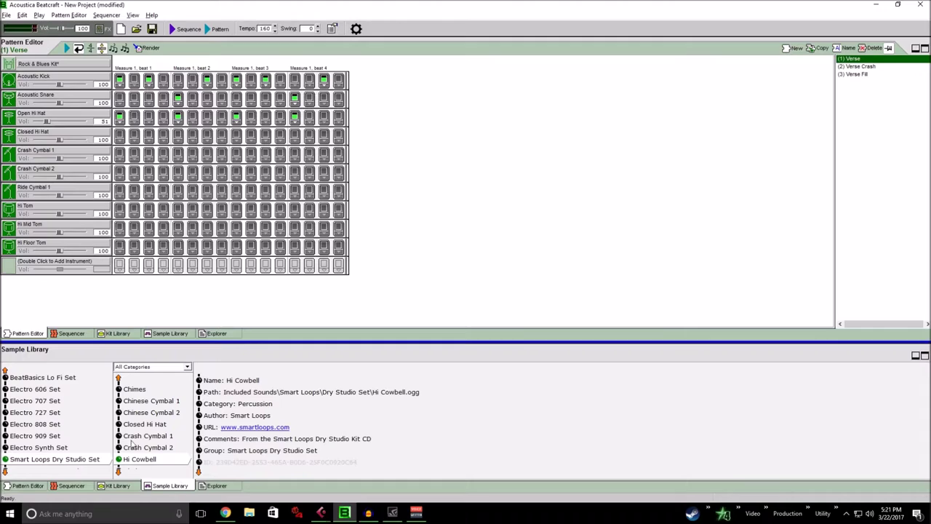
scroll(132, 441, down, 1)
scroll(175, 439, up, 3)
scroll(76, 445, down, 1)
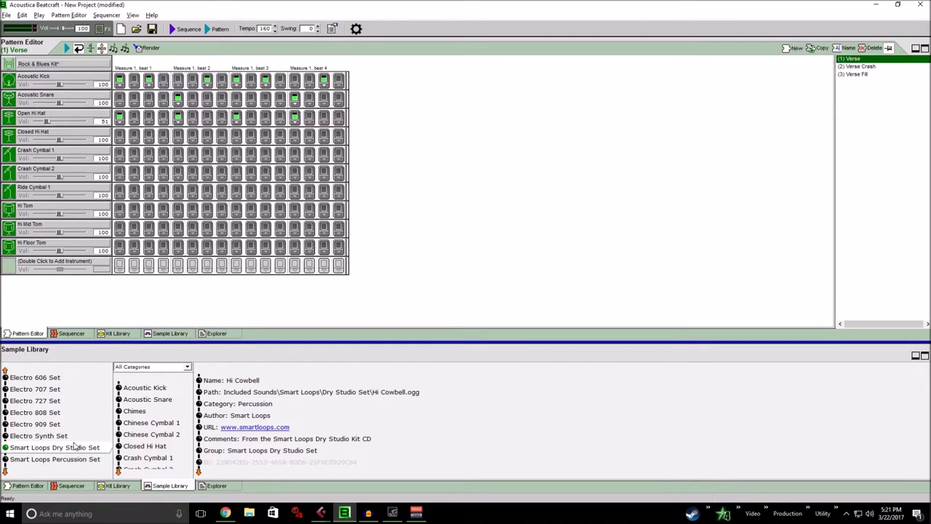
scroll(109, 473, up, 4)
click(217, 485)
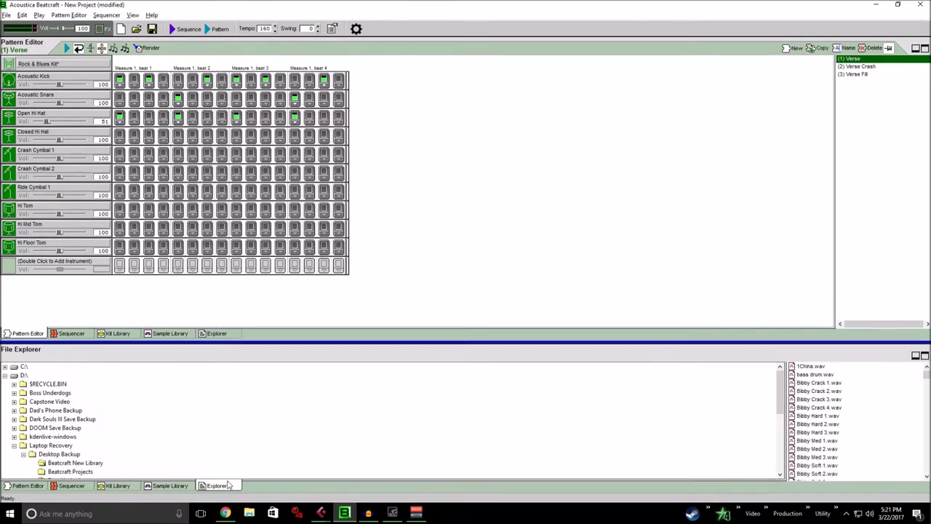
scroll(163, 434, down, 4)
scroll(162, 435, up, 1)
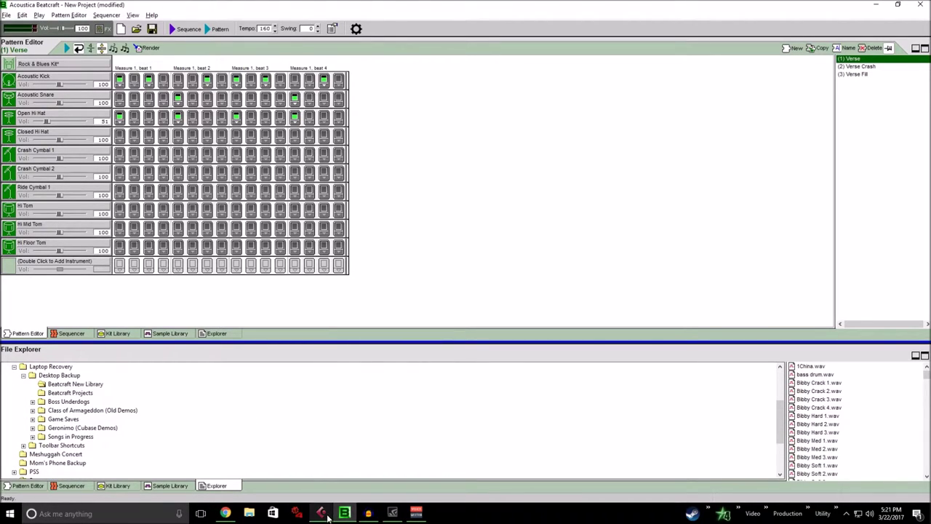
scroll(307, 432, up, 6)
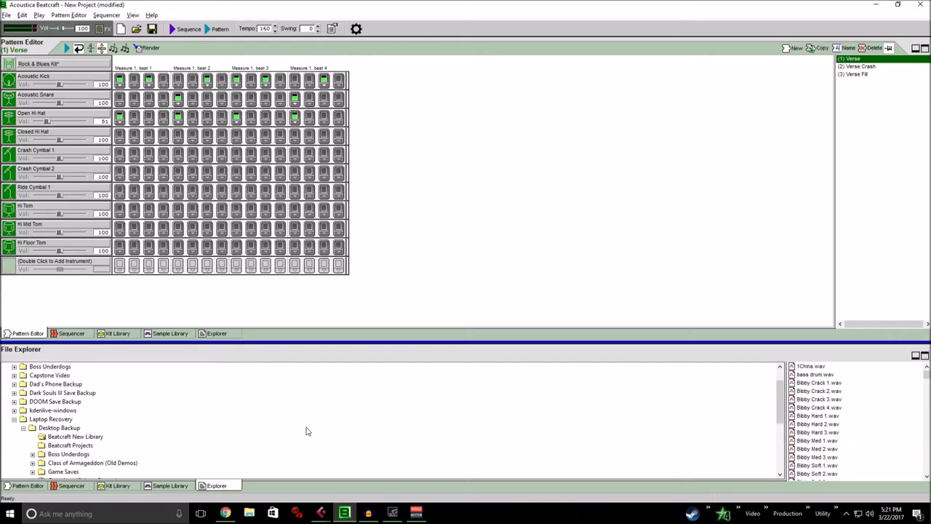
scroll(306, 431, down, 3)
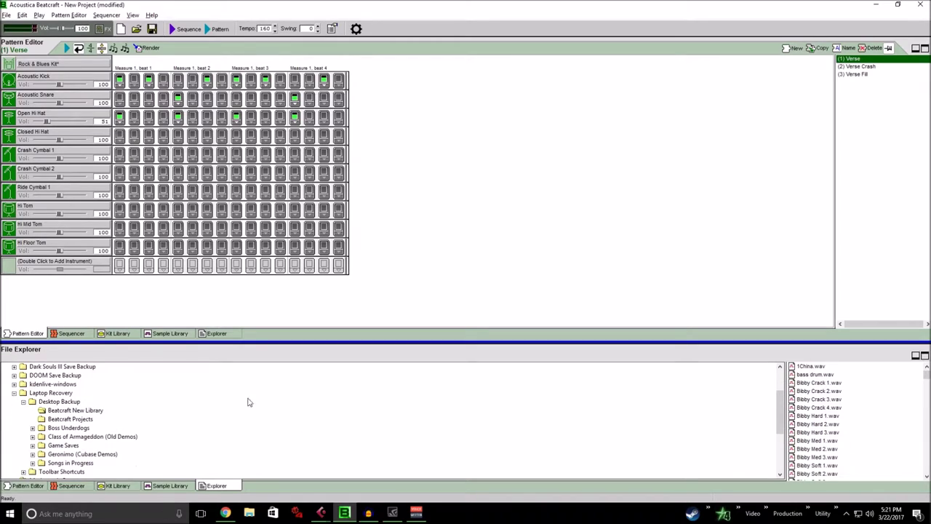
click(66, 412)
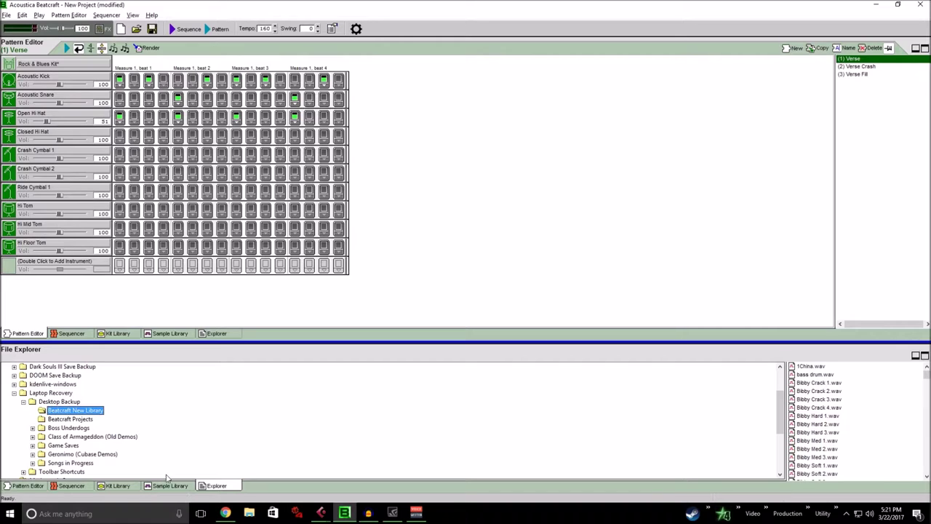
click(29, 485)
click(215, 485)
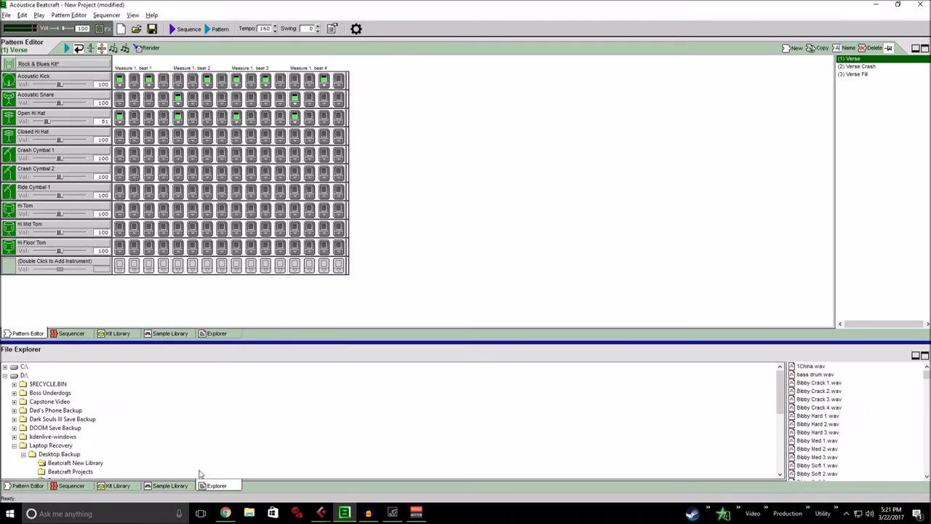
click(67, 333)
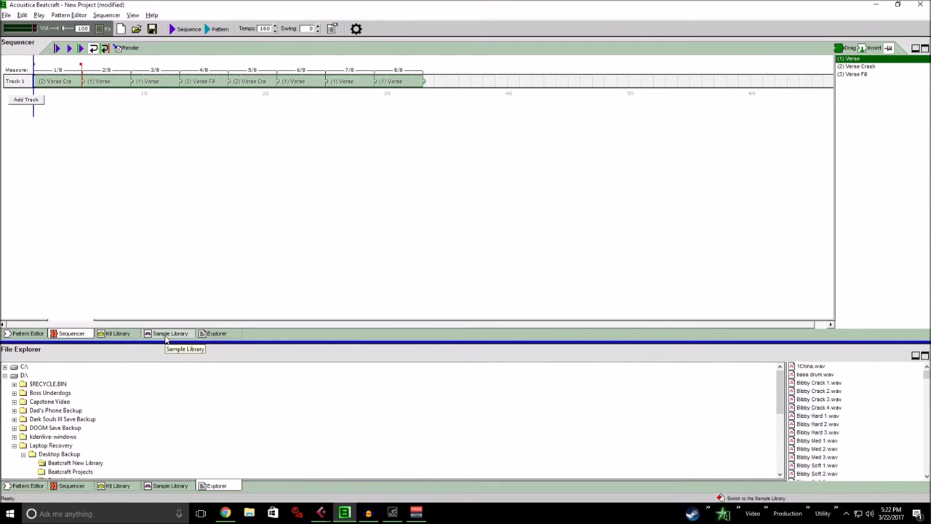
click(29, 333)
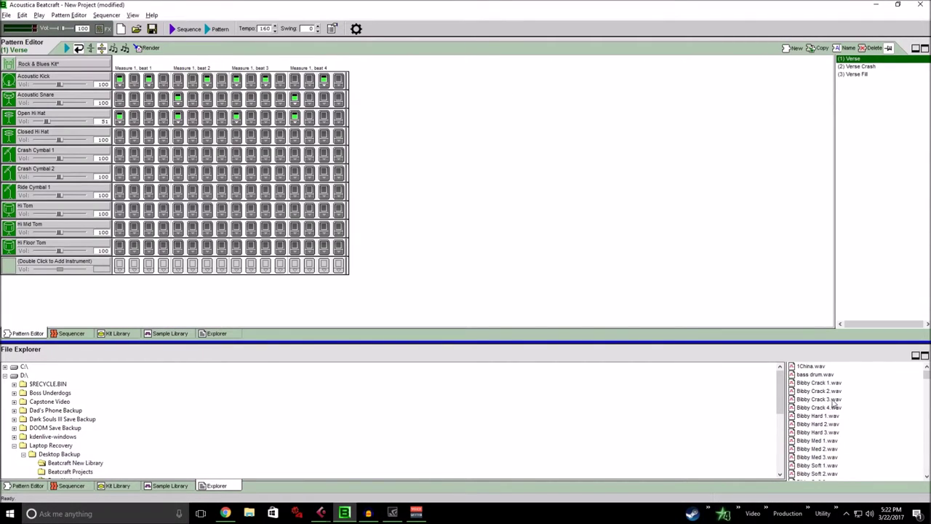
Step: Preview the Bibby Crack 2, Glass Med 1, Glass Soft 3 and 4, and hh close samples
scroll(843, 400, down, 10)
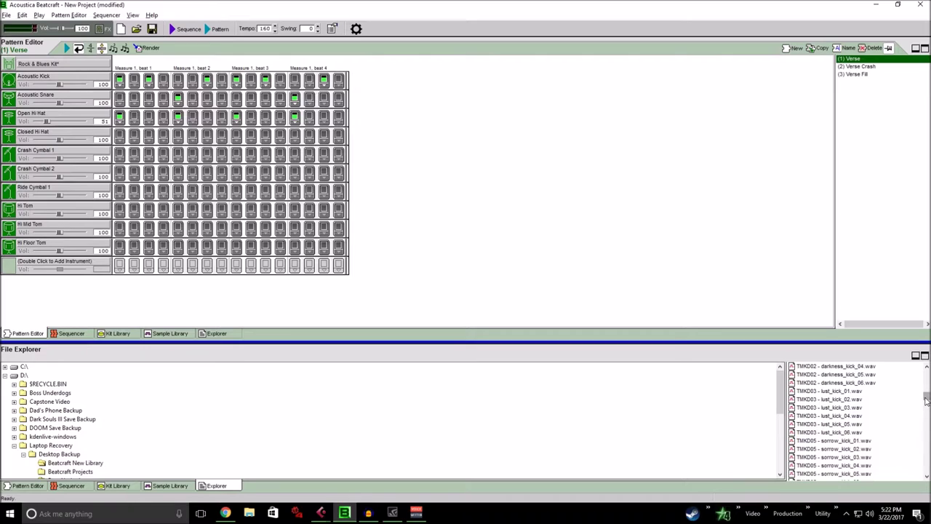
scroll(926, 399, down, 10)
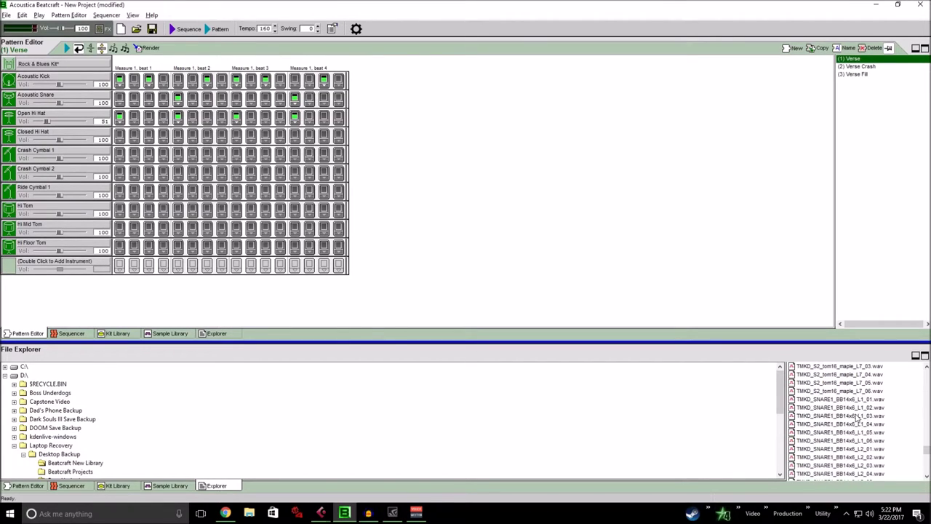
scroll(856, 418, down, 9)
scroll(312, 440, down, 5)
scroll(318, 433, up, 5)
scroll(818, 422, down, 6)
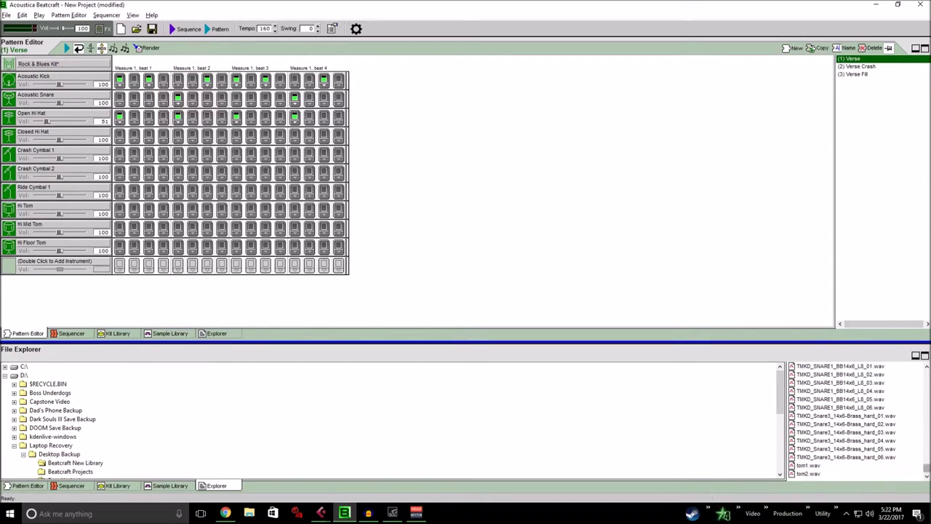
drag(927, 466, 927, 367)
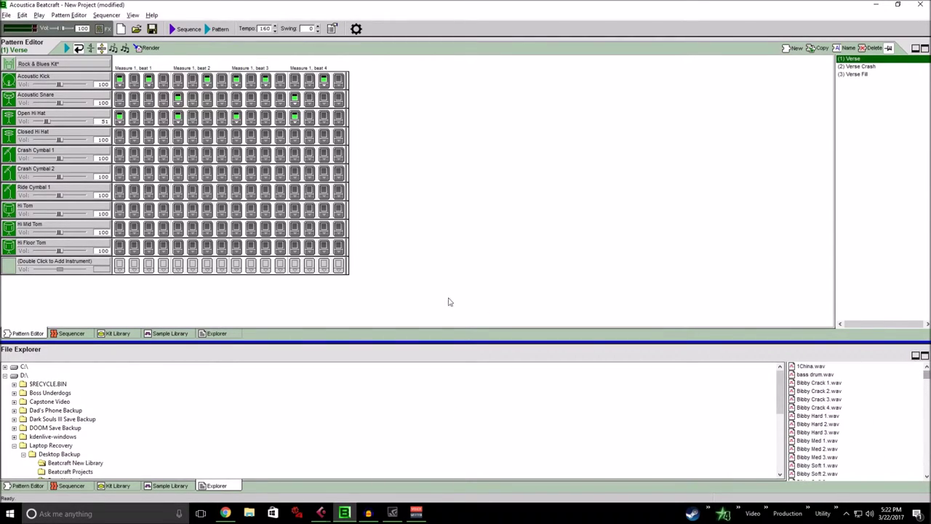
click(813, 367)
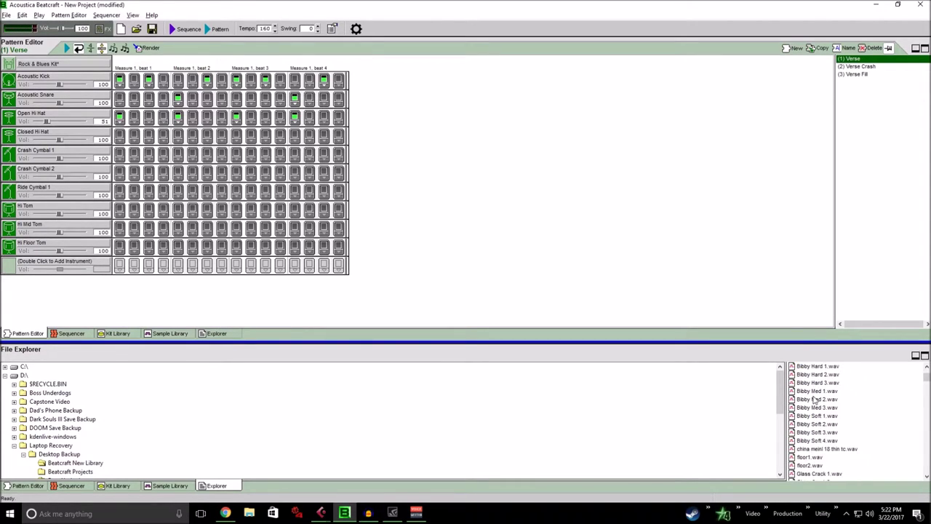
click(814, 391)
scroll(814, 391, down, 5)
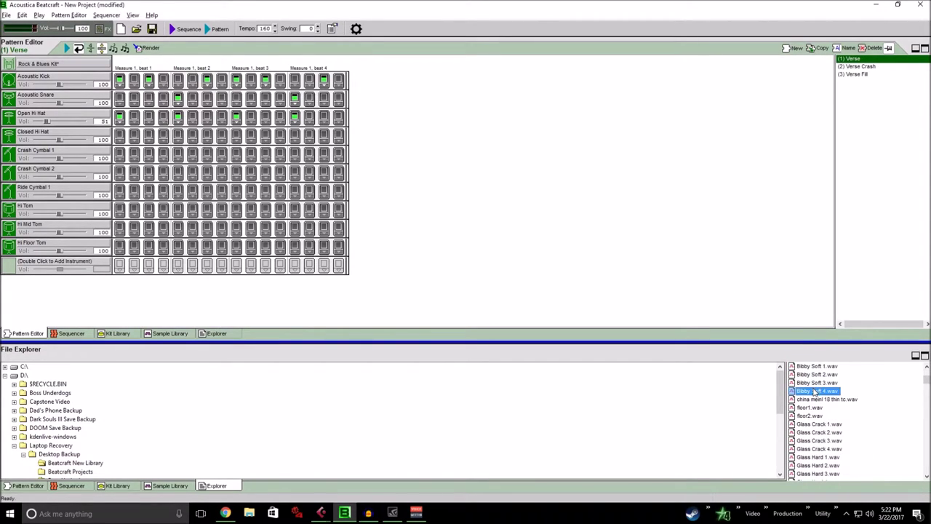
scroll(815, 391, up, 1)
click(815, 391)
scroll(815, 417, up, 1)
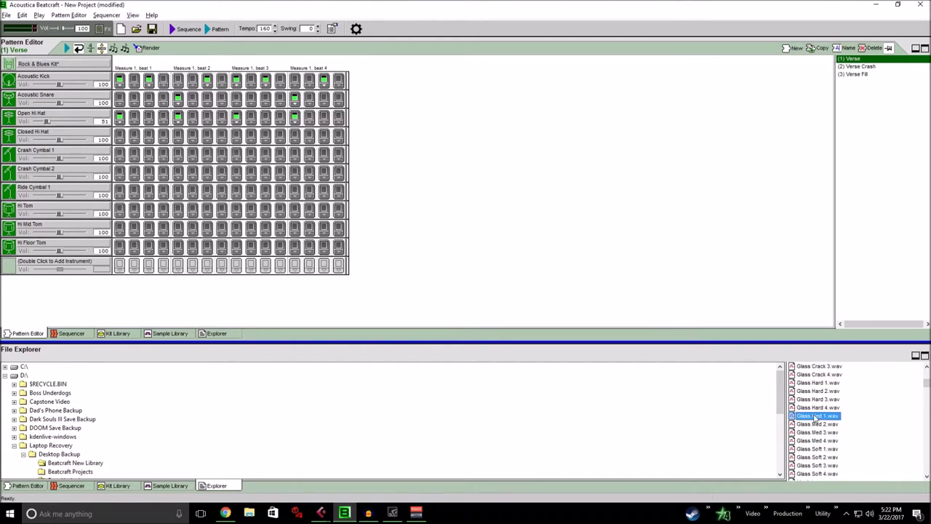
scroll(815, 416, down, 2)
click(816, 417)
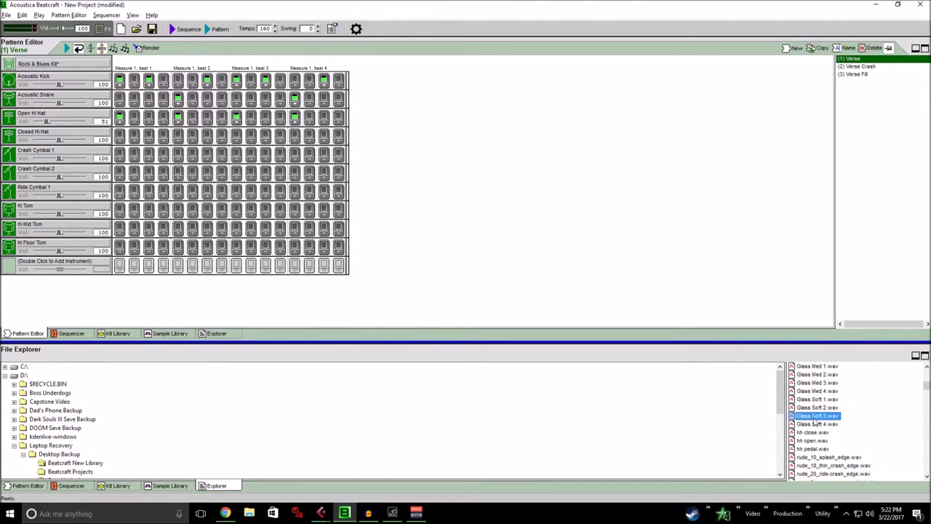
click(817, 424)
click(818, 432)
Step: Preview the hh open, rude splash, crash and ride samples, and snare.wav
scroll(818, 424, down, 2)
click(815, 391)
click(818, 408)
scroll(819, 413, down, 1)
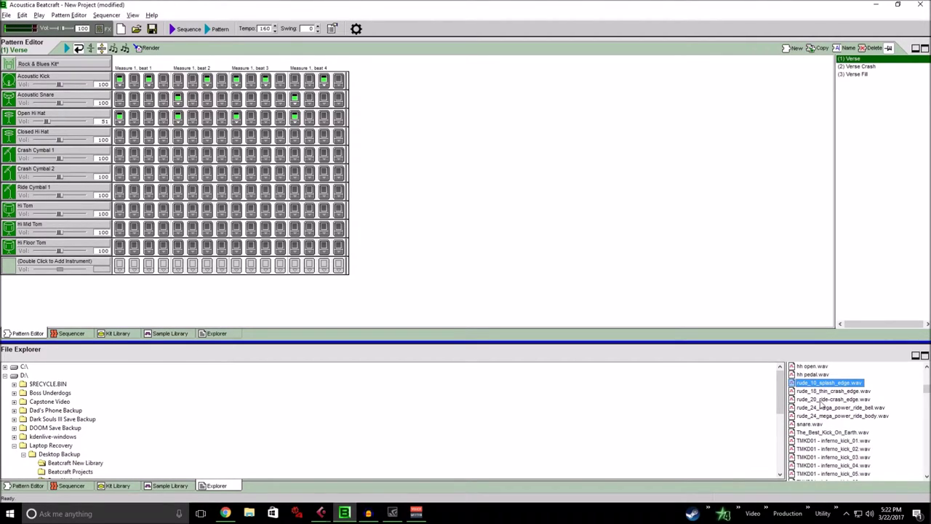
click(821, 398)
click(821, 391)
click(826, 407)
click(831, 415)
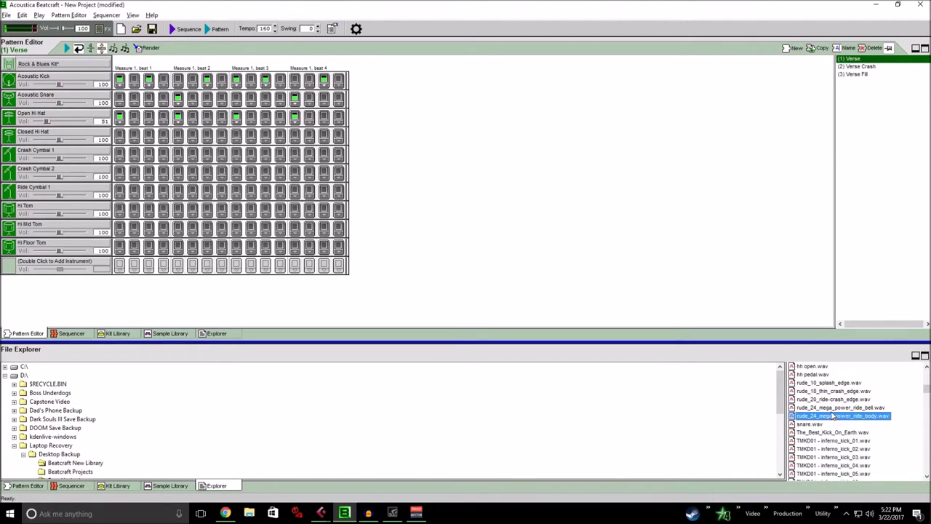
scroll(814, 417, down, 1)
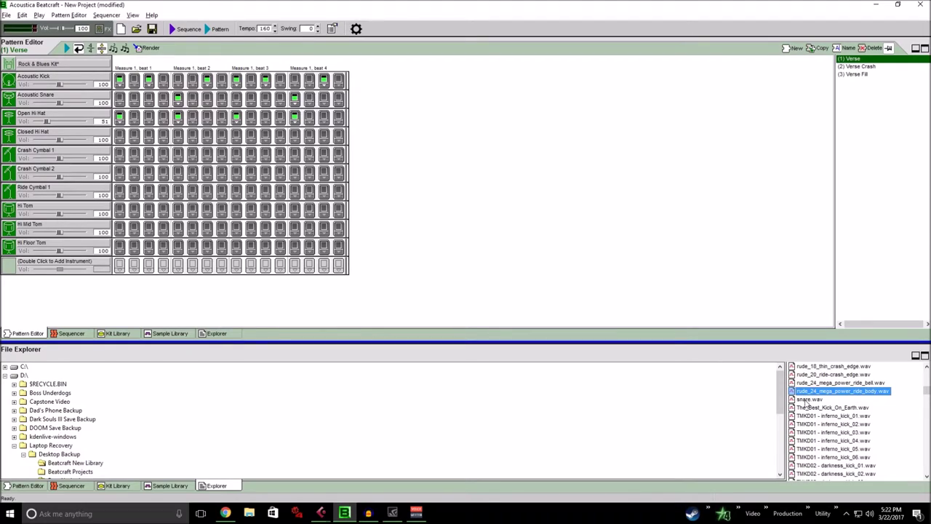
click(818, 399)
scroll(819, 401, down, 2)
Step: Audition the inferno and darkness kick samples and settle on inferno_kick_05
key(Down)
key(Down)
key(Down)
key(Down)
key(Down)
key(Down)
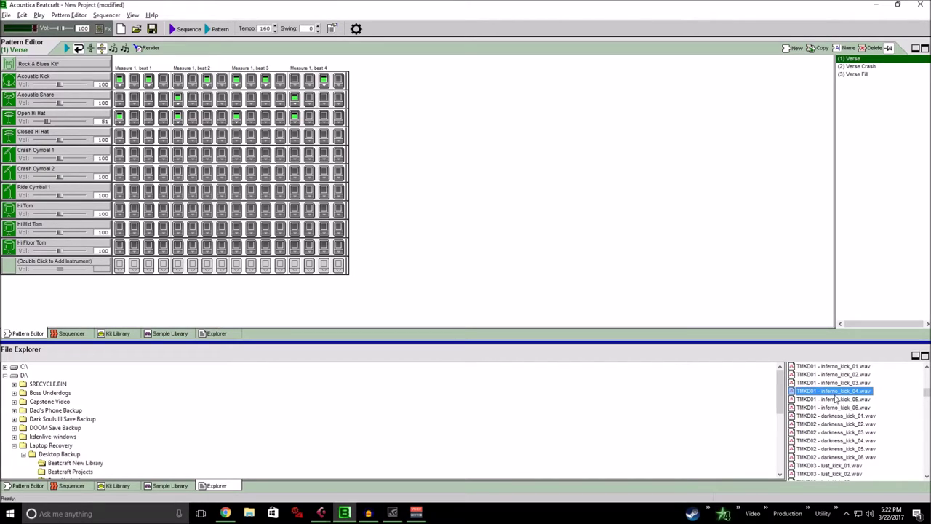
click(836, 399)
click(837, 408)
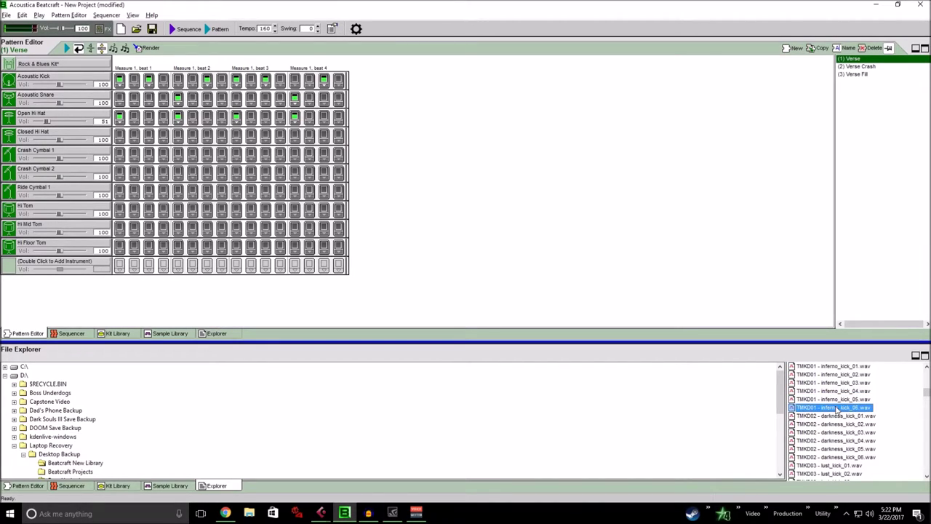
click(835, 399)
click(837, 408)
click(838, 416)
click(834, 449)
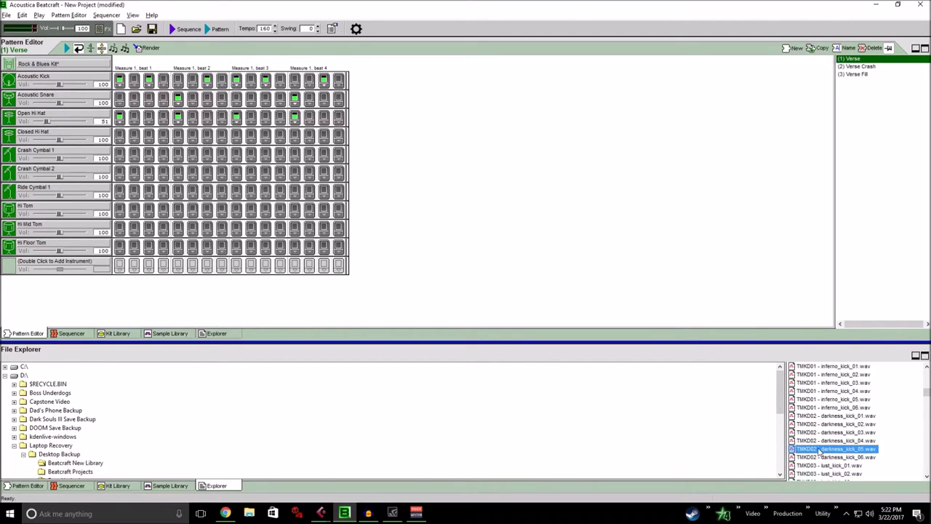
click(839, 410)
click(837, 400)
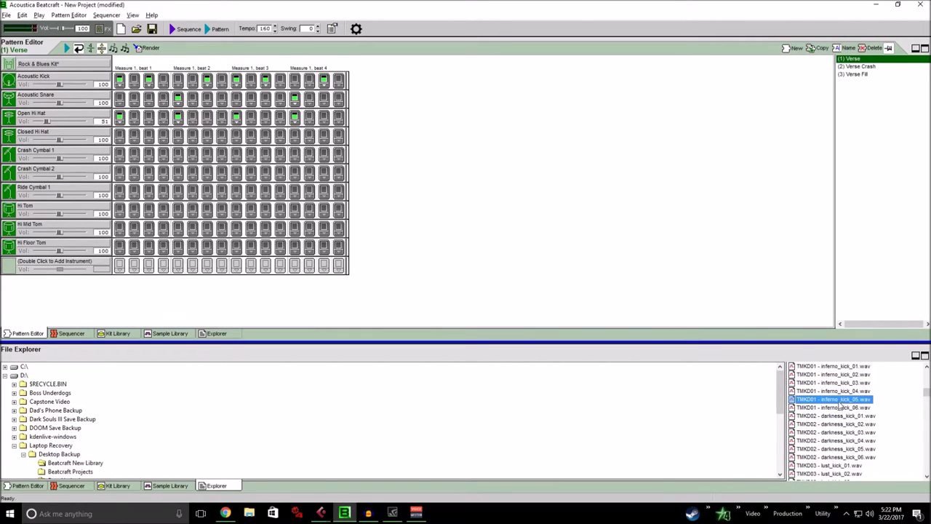
Step: Drag inferno_kick_05 onto the Acoustic Kick row and play the pattern to hear it
drag(838, 405, 32, 80)
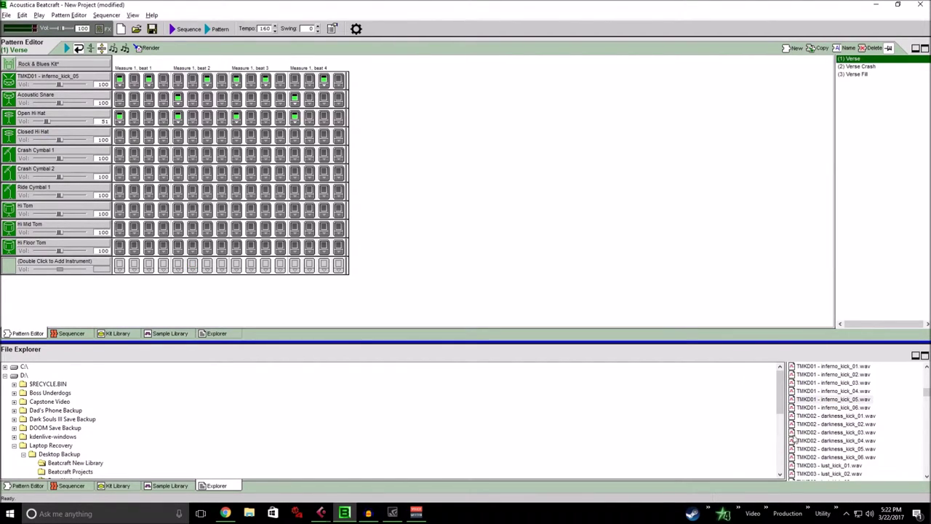
drag(851, 405, 9, 78)
click(216, 29)
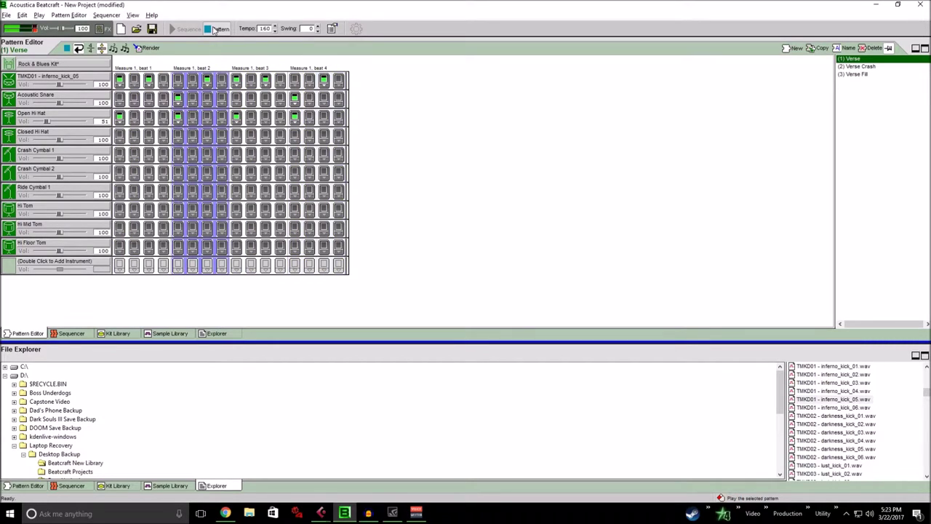
click(216, 29)
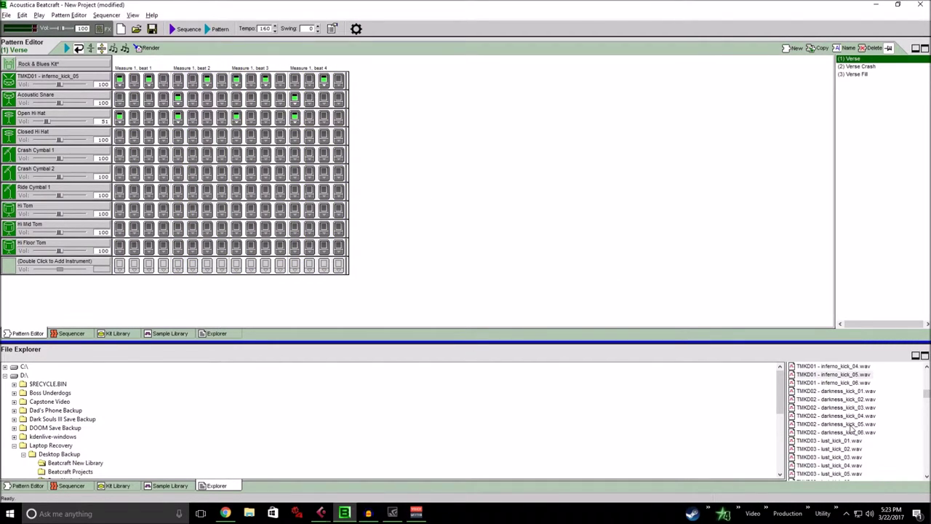
Step: Preview lust_kick_02, 05 and 06, then load lust_kick_06 onto the kick row and play it
scroll(861, 433, down, 3)
click(850, 426)
click(847, 425)
click(847, 434)
drag(836, 432, 9, 80)
click(220, 28)
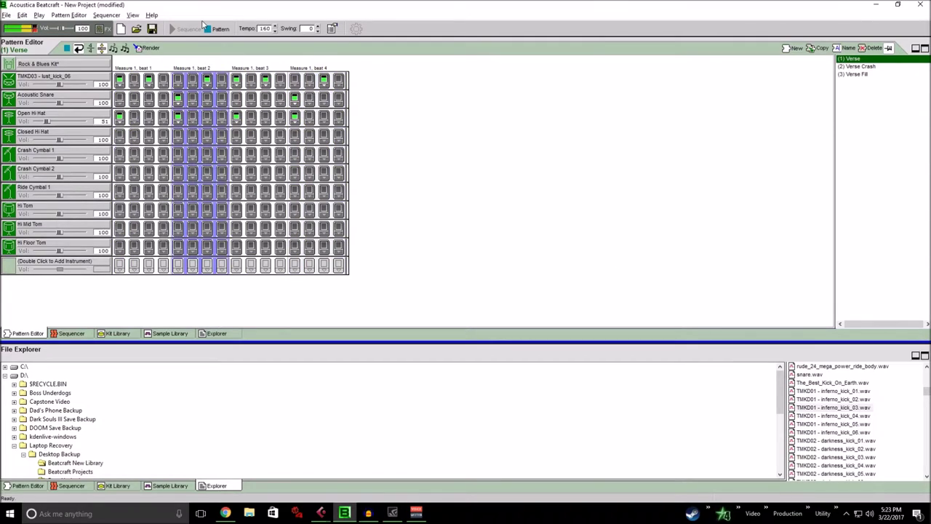
key(space)
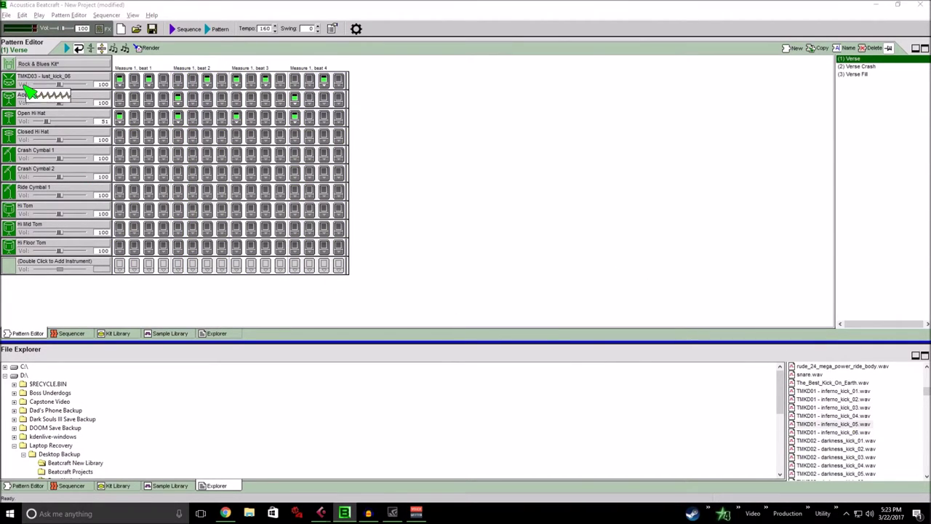
Step: Play the pattern with the kick's Acoustica EQ toggled off and on, then close the effects
click(7, 76)
click(32, 149)
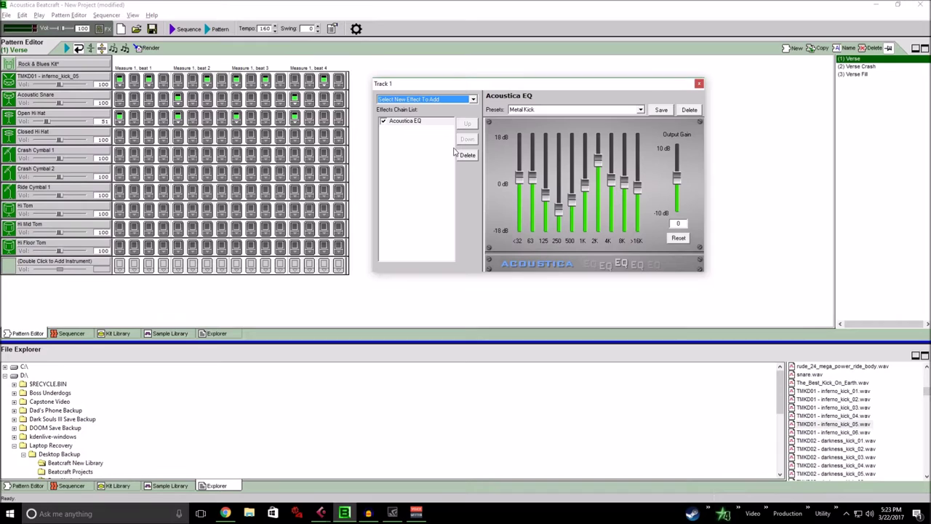
click(383, 122)
key(space)
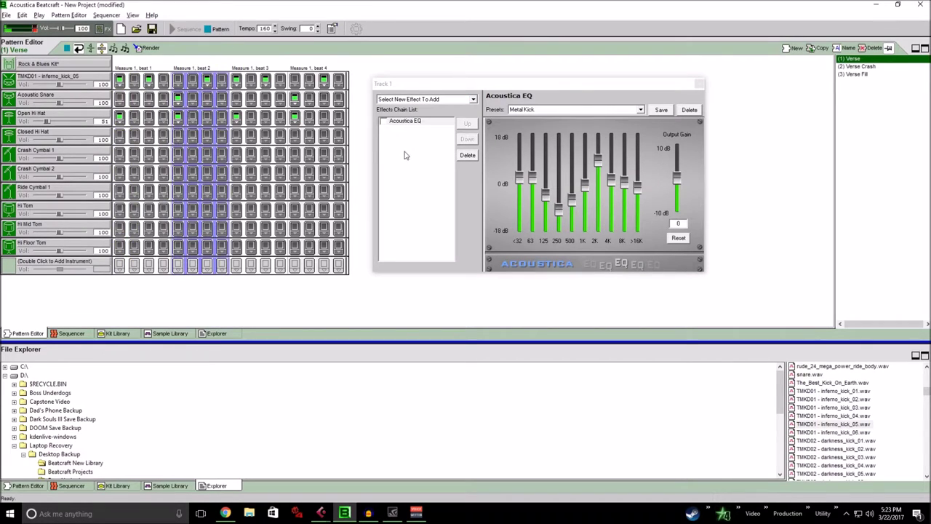
click(388, 125)
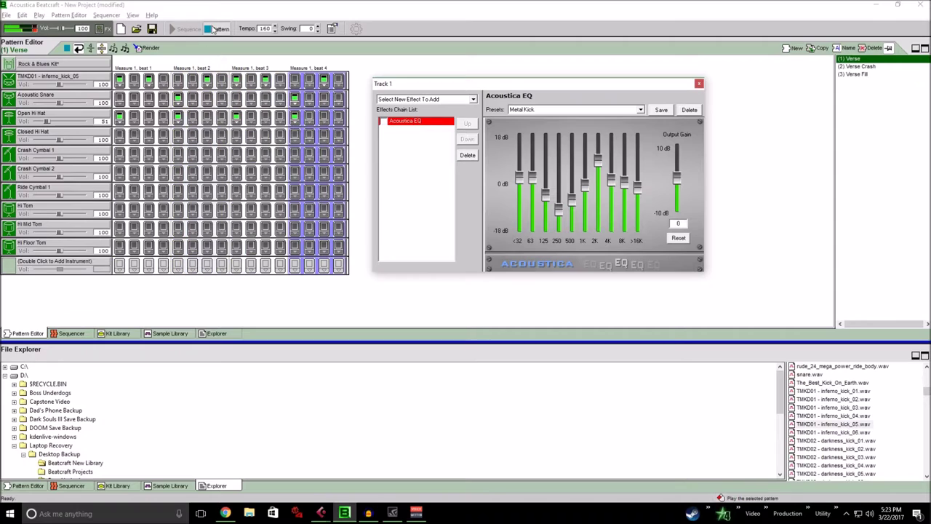
key(space)
click(731, 133)
click(699, 83)
Step: Preview several tom10 maple samples, ending on TMKD_S2_tom10_maple_L2_04
scroll(840, 411, down, 6)
click(842, 416)
scroll(842, 420, down, 2)
click(842, 416)
scroll(842, 420, down, 2)
click(843, 415)
scroll(843, 421, down, 3)
Step: Add TMKD_S2_tom10_maple_L4_04 as a new instrument row and move it up three places, above Hi Tom
click(842, 415)
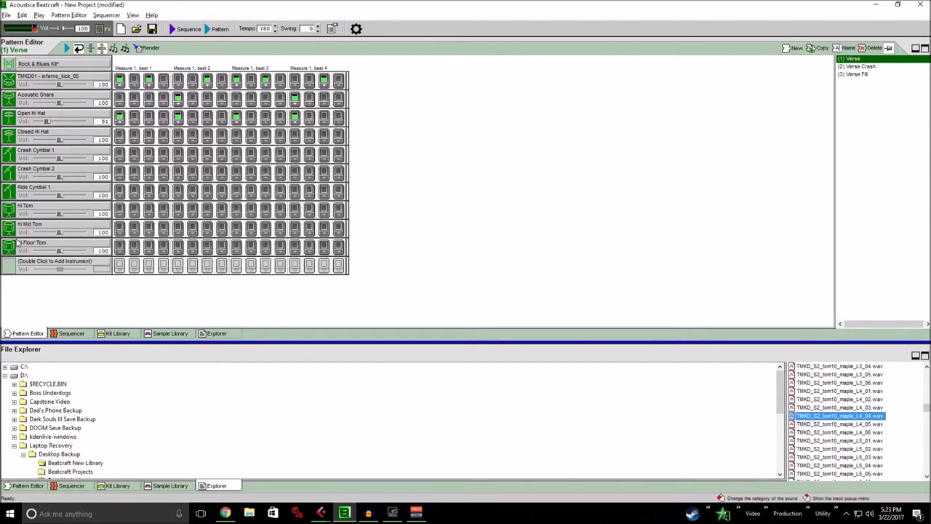
drag(835, 416, 17, 271)
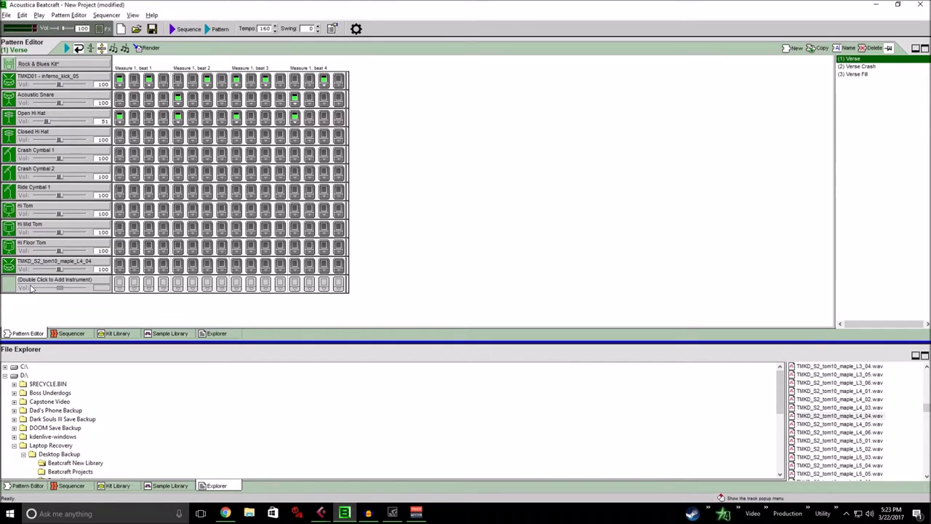
right_click(16, 265)
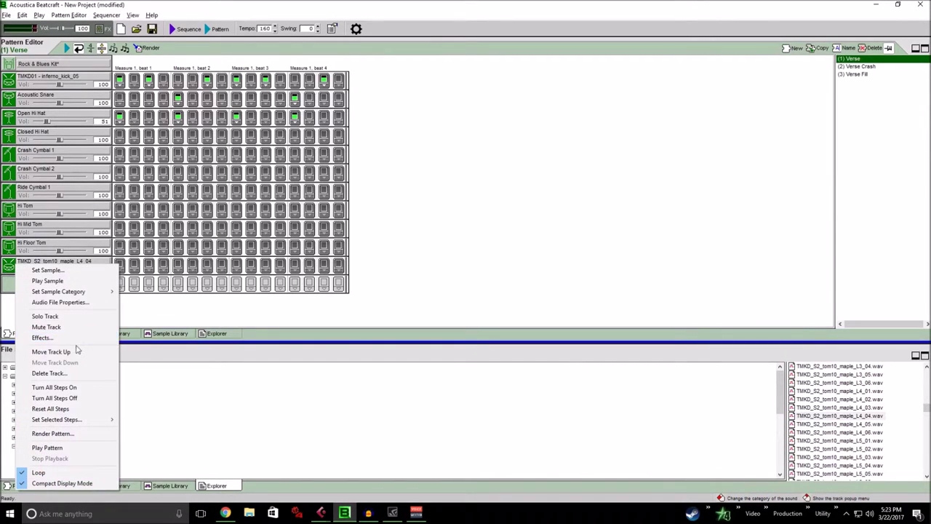
click(51, 352)
right_click(11, 249)
click(45, 335)
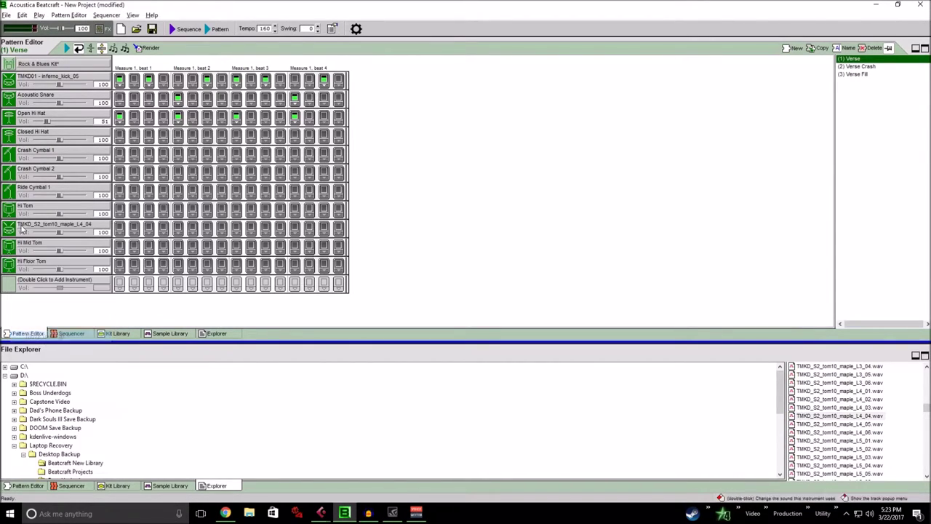
right_click(10, 229)
click(59, 318)
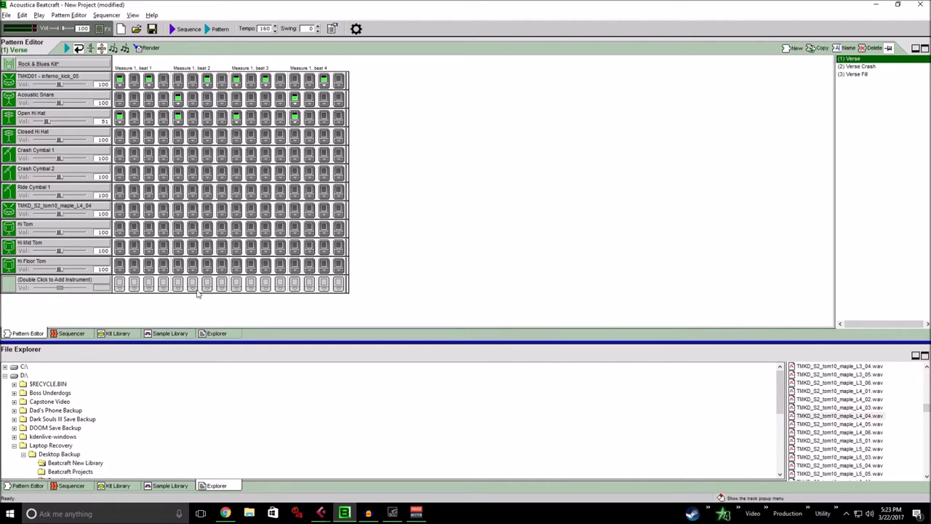
Step: Switch to the Verse Fill pattern and delete the Hi Tom track
click(861, 67)
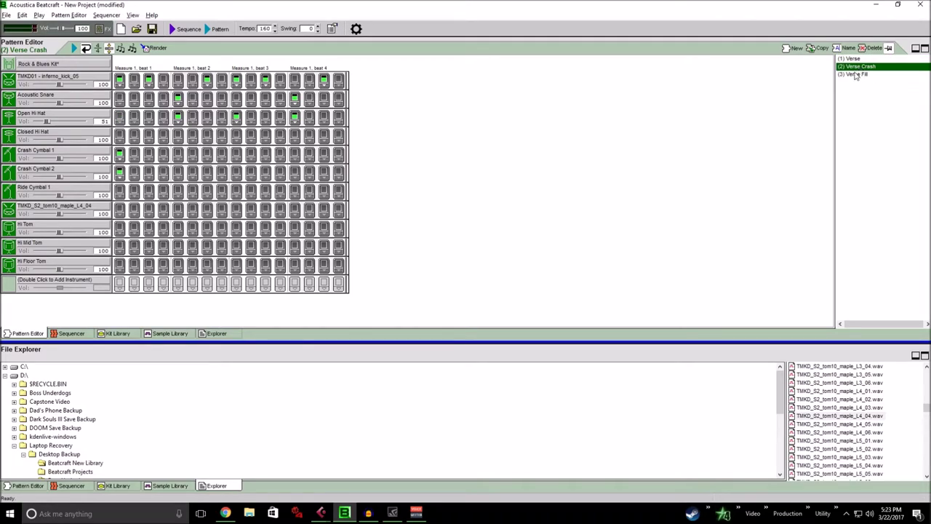
click(856, 75)
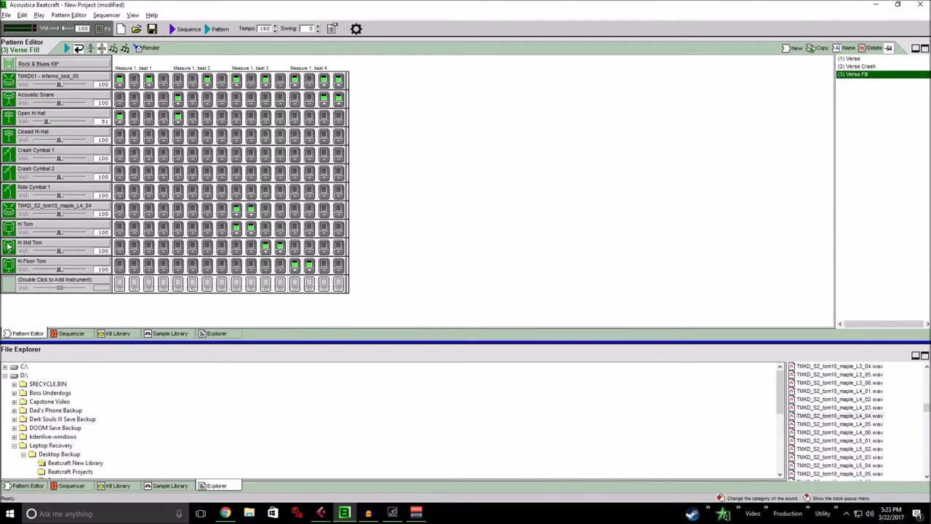
right_click(10, 232)
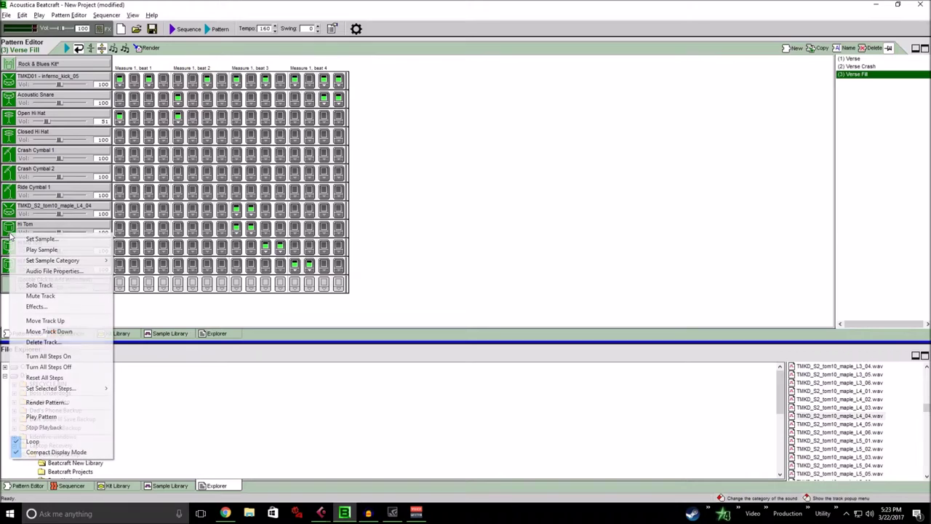
click(48, 342)
click(471, 294)
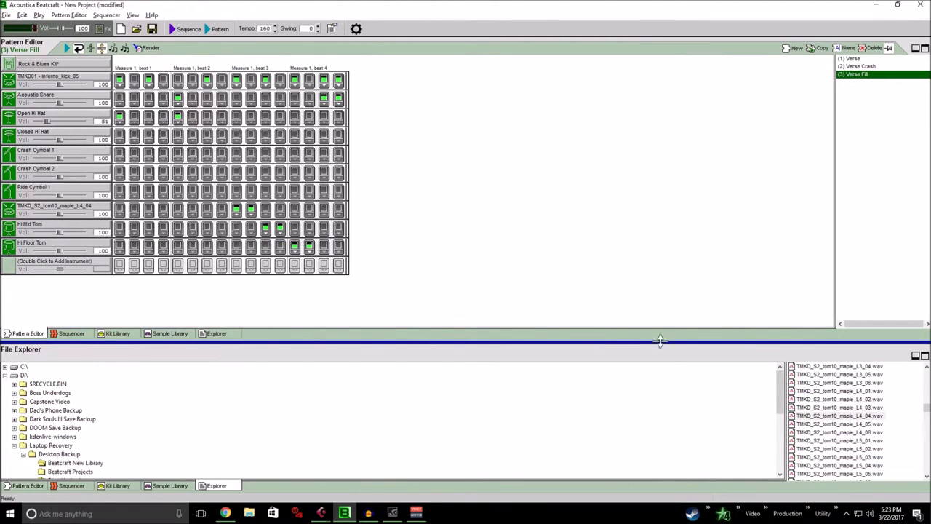
Step: Audition tom10 and tom12 maple samples in the Explorer list
scroll(853, 427, down, 1)
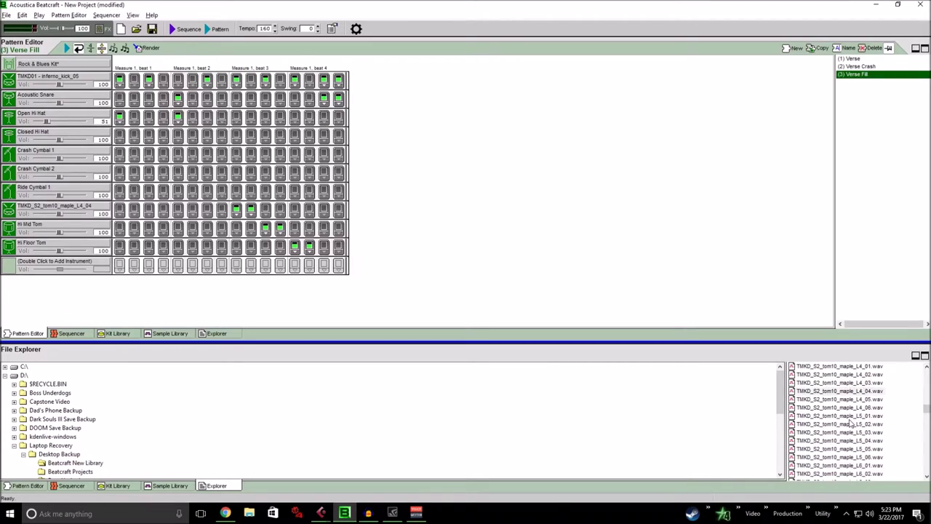
click(850, 417)
scroll(850, 423, down, 1)
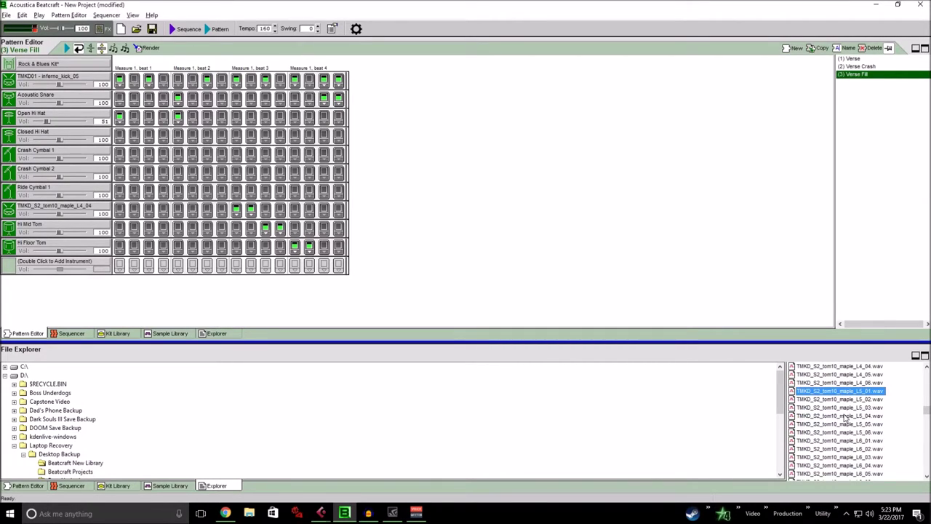
click(845, 416)
scroll(837, 416, down, 7)
click(833, 409)
click(834, 423)
click(834, 432)
Step: Audition more tom12 samples and load TMKD_S2_tom12_maple_L6_05 onto Hi Mid Tom
scroll(835, 432, down, 2)
click(834, 423)
scroll(835, 429, down, 1)
click(834, 425)
scroll(834, 426, down, 2)
click(834, 425)
scroll(834, 426, down, 1)
click(834, 425)
scroll(834, 429, down, 2)
click(834, 426)
scroll(834, 429, down, 1)
click(834, 426)
scroll(834, 429, down, 2)
scroll(834, 431, up, 3)
click(835, 399)
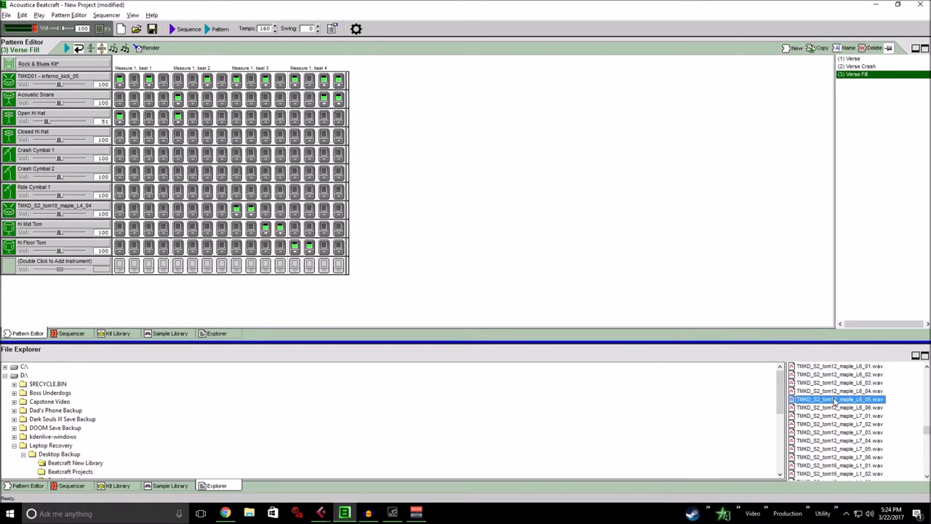
drag(834, 400, 29, 228)
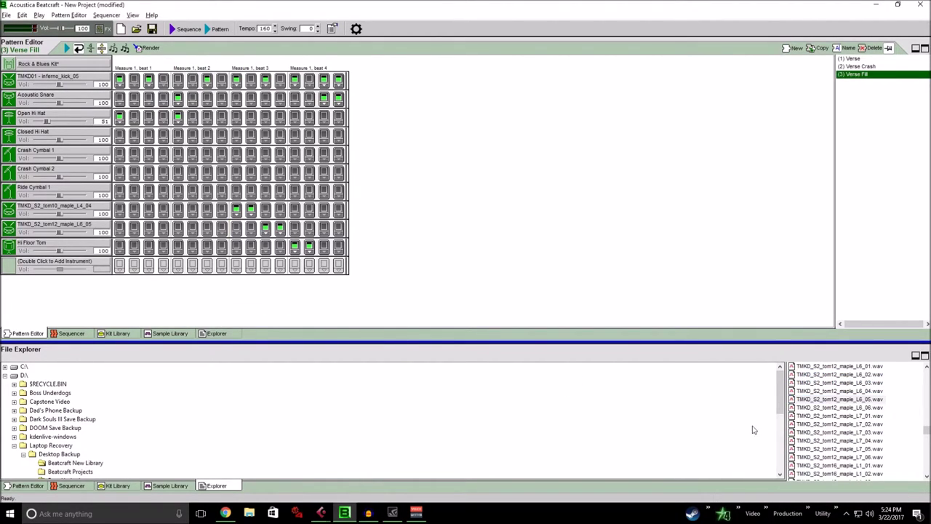
Step: Load TMKD_S2_tom16_maple_L7_02 onto the Hi Floor Tom track
scroll(833, 425, down, 7)
scroll(832, 424, down, 5)
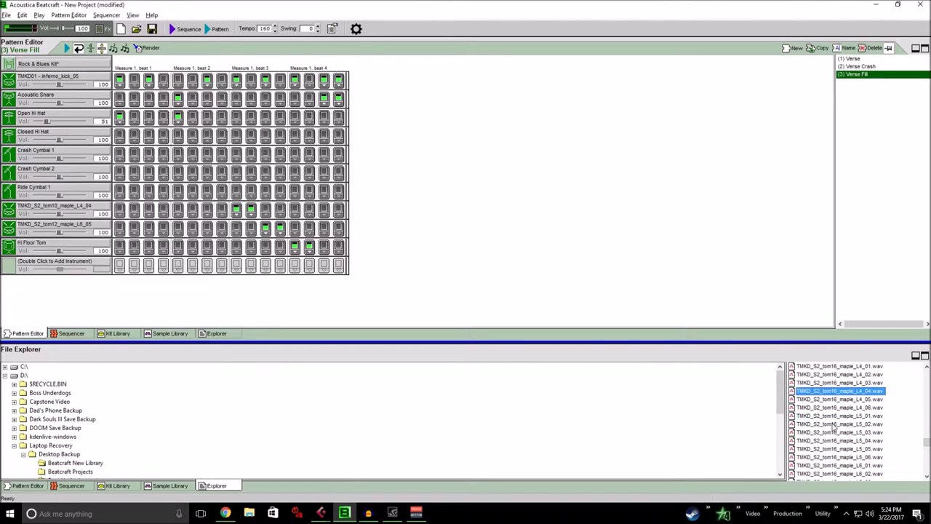
click(838, 440)
drag(838, 440, 29, 247)
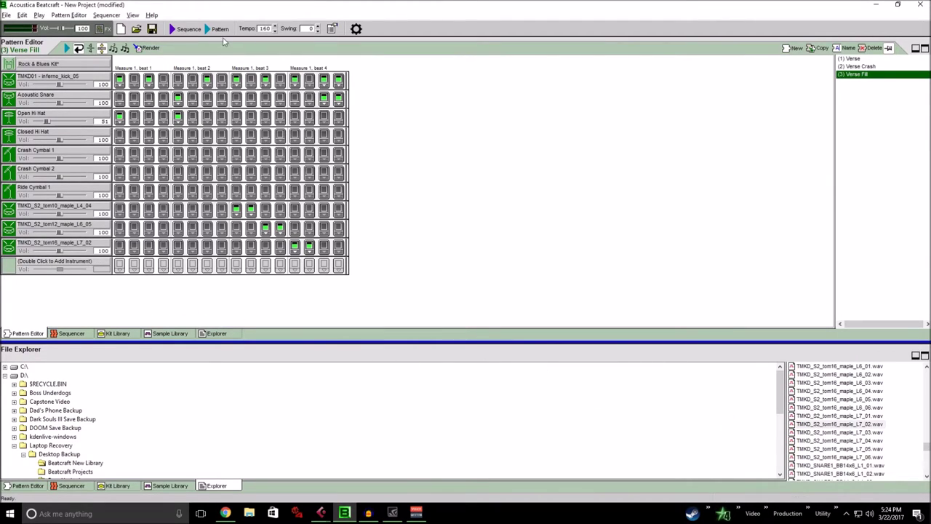
key(space)
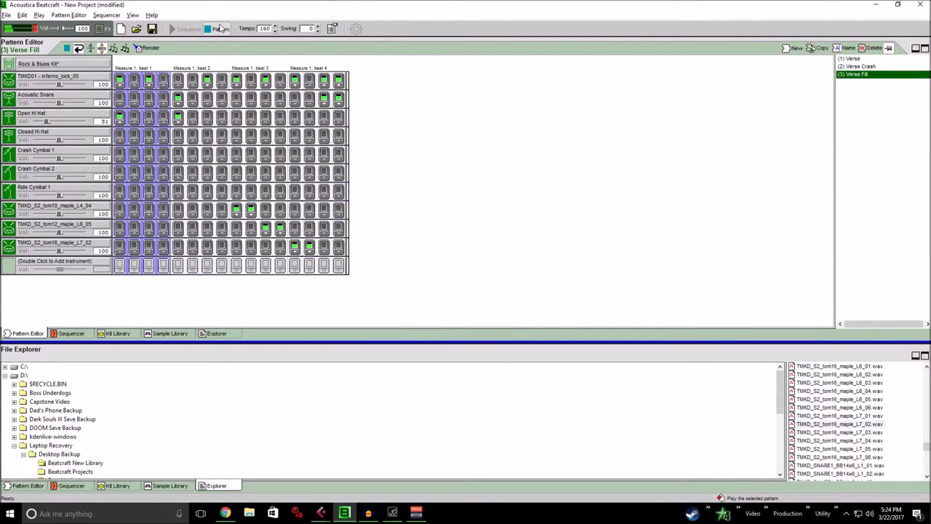
key(space)
right_click(35, 120)
click(65, 175)
click(698, 84)
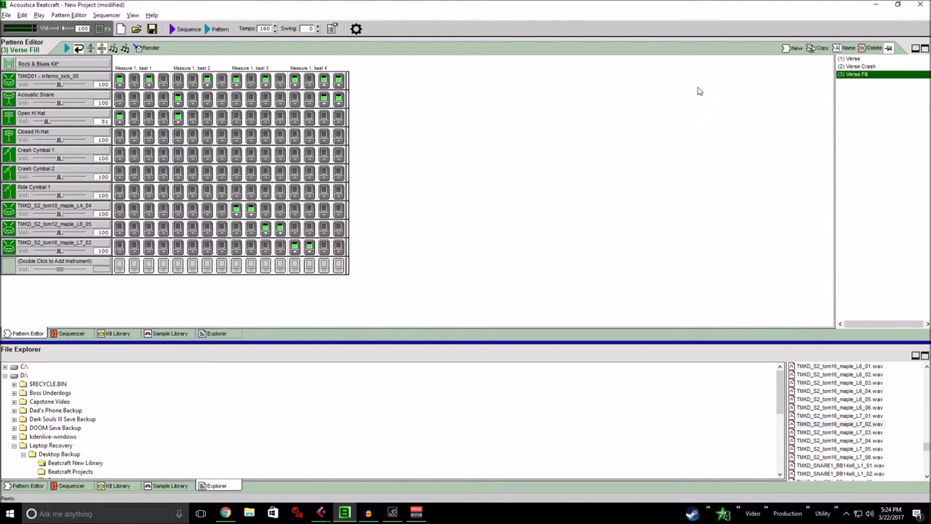
scroll(849, 413, down, 6)
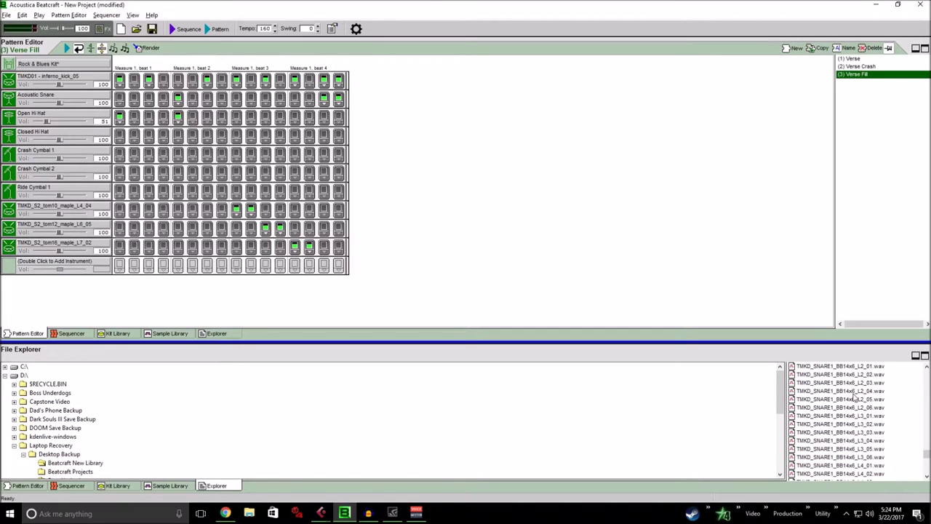
scroll(843, 457, up, 1)
scroll(841, 457, up, 1)
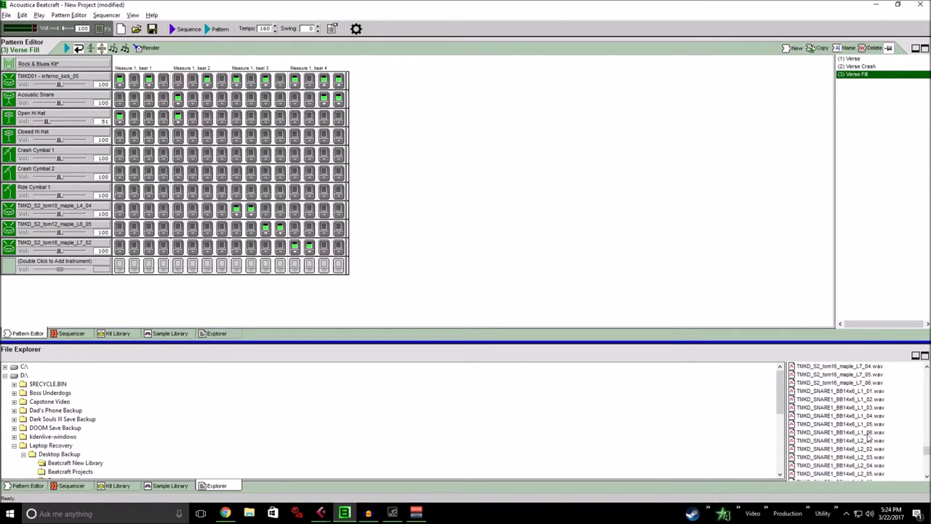
scroll(868, 437, down, 2)
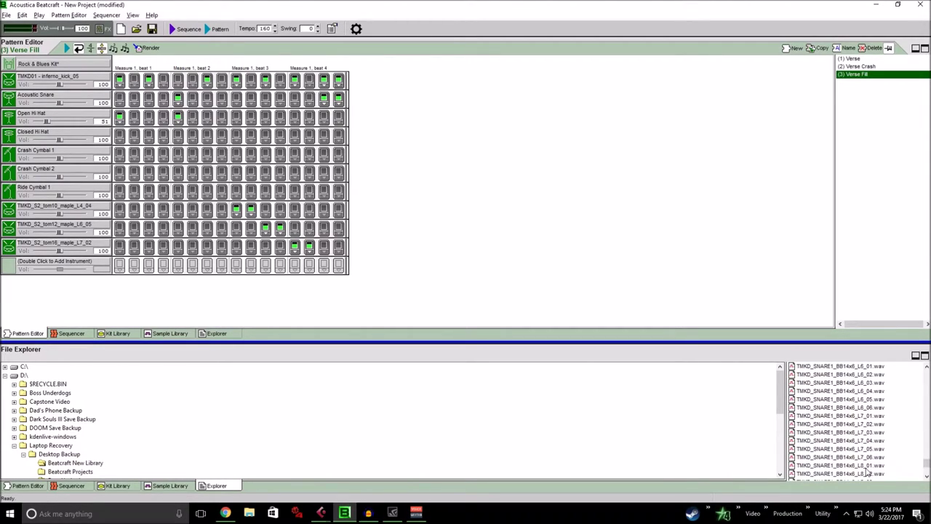
scroll(868, 471, down, 1)
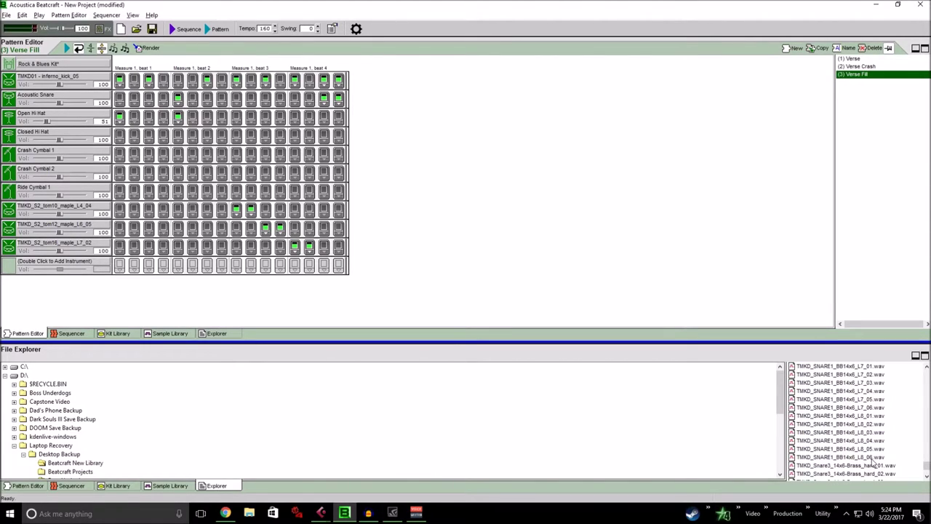
scroll(872, 462, up, 12)
click(858, 408)
click(847, 423)
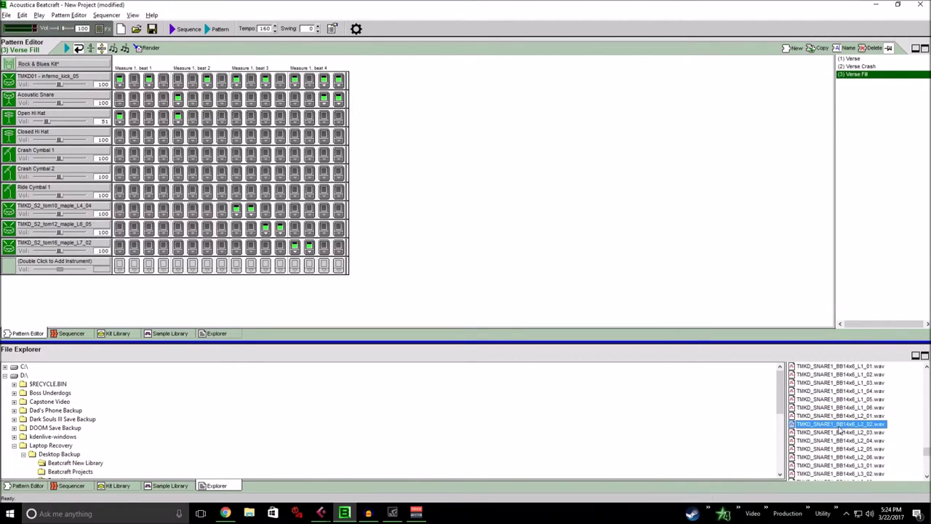
key(Down)
key(Down)
key(Down)
key(Down)
key(Down)
key(Down)
key(Down)
key(Down)
key(Down)
key(Down)
key(Down)
key(Down)
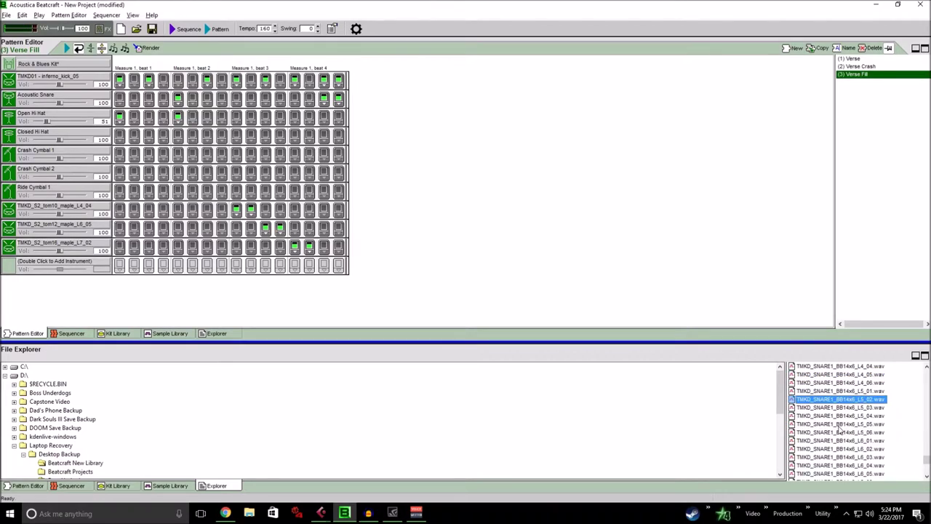
key(Down)
key(Down)
key(Down)
key(Down)
key(Down)
key(Down)
key(Down)
key(Down)
key(Down)
key(Down)
key(Down)
key(Down)
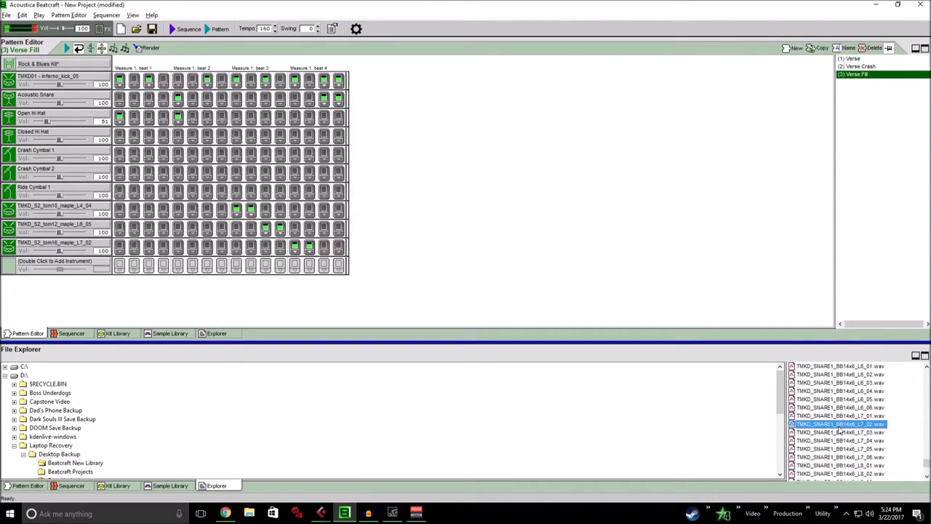
scroll(847, 444, up, 6)
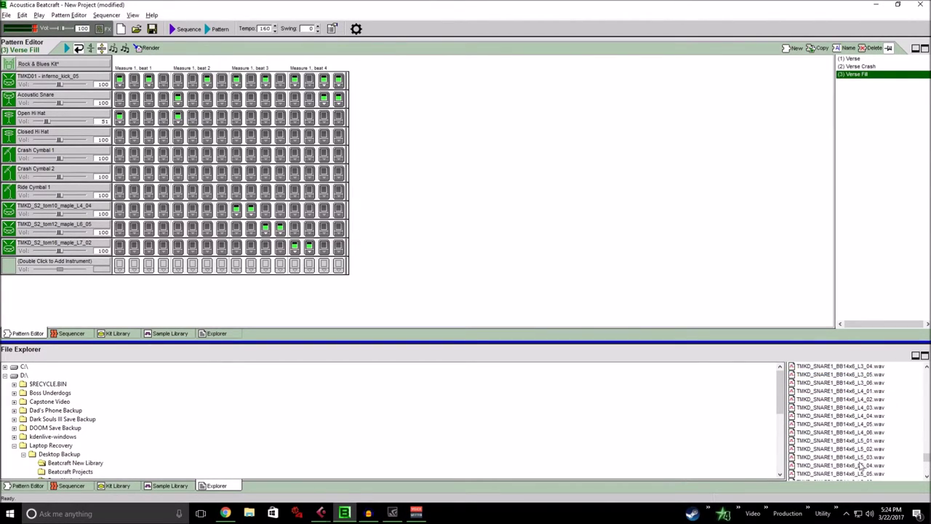
scroll(833, 419, up, 6)
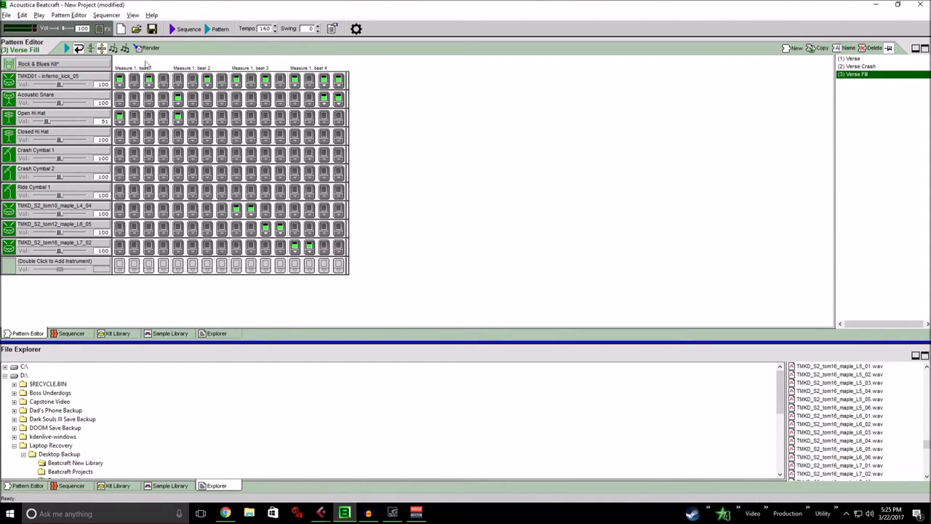
Step: Play the Verse Fill pattern, then add two new kick hits and remove two existing ones
click(213, 31)
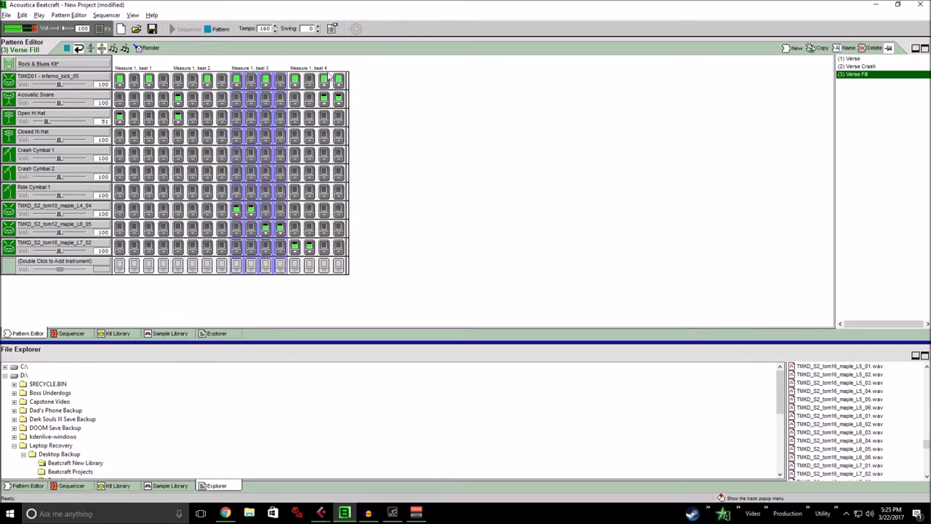
click(222, 29)
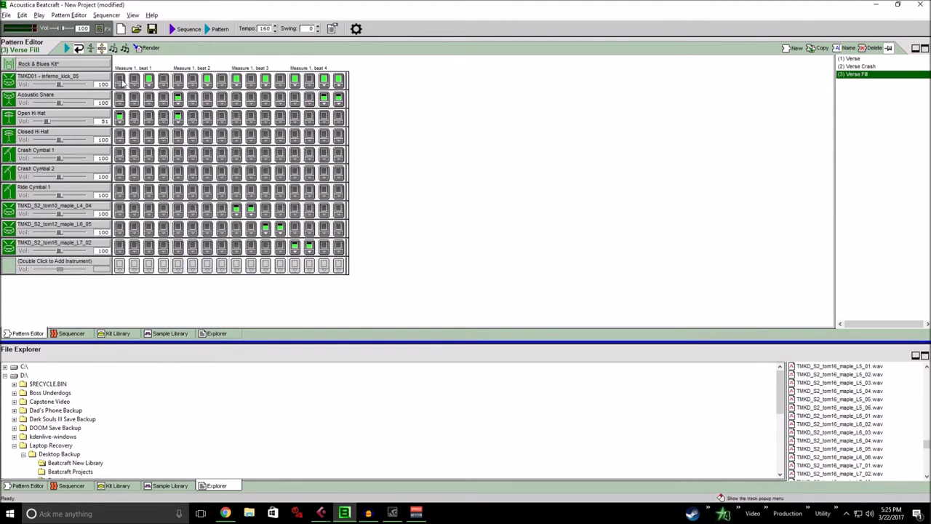
click(207, 80)
click(265, 81)
click(295, 80)
click(338, 81)
Step: Replay the Verse Fill pattern twice to check the new kick placement
click(218, 29)
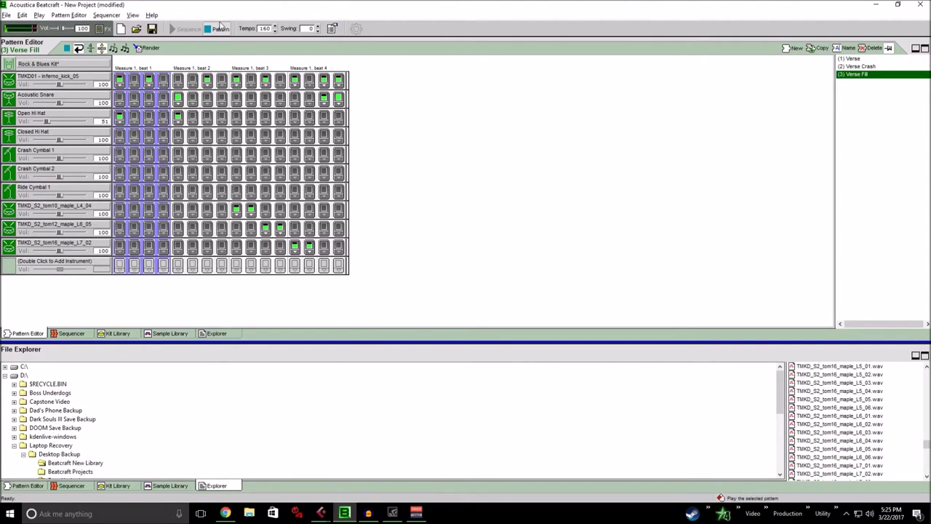
click(217, 29)
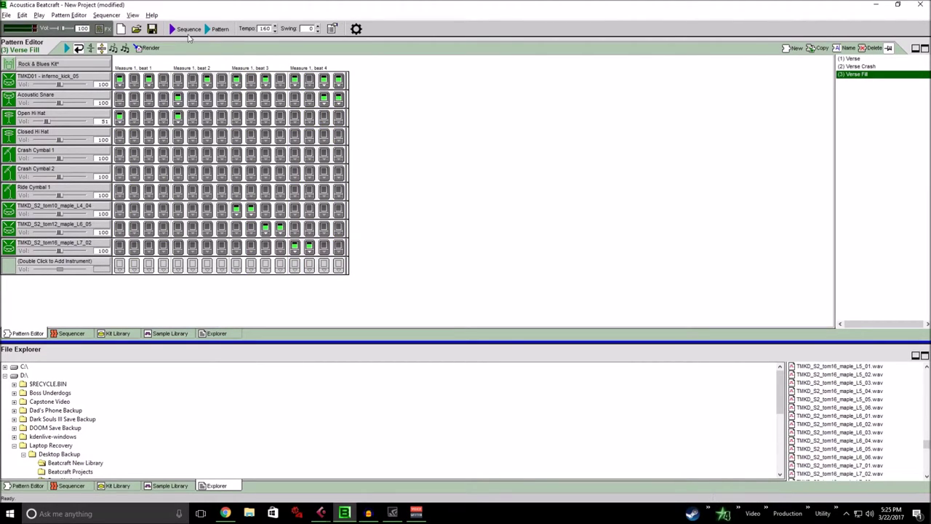
click(217, 29)
key(space)
scroll(842, 416, down, 5)
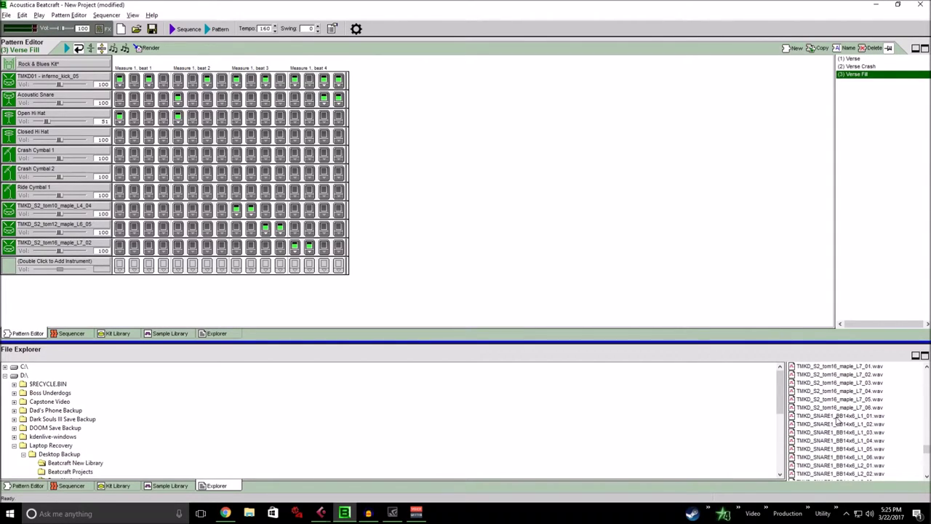
scroll(844, 420, up, 8)
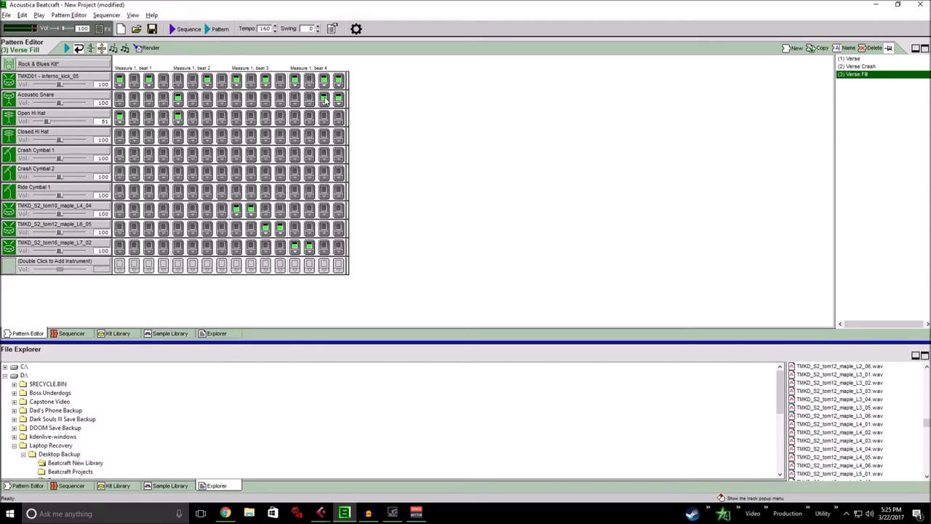
right_click(27, 99)
click(586, 176)
scroll(865, 411, down, 9)
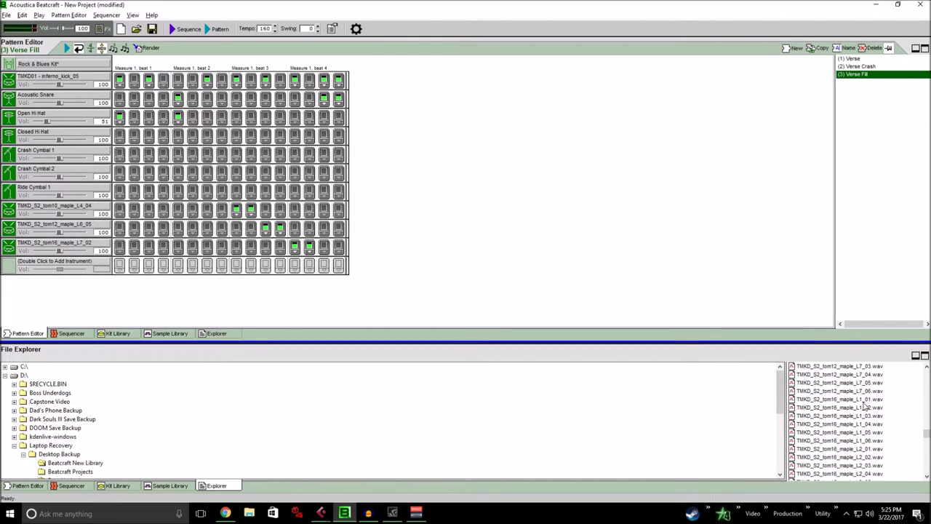
scroll(866, 407, up, 6)
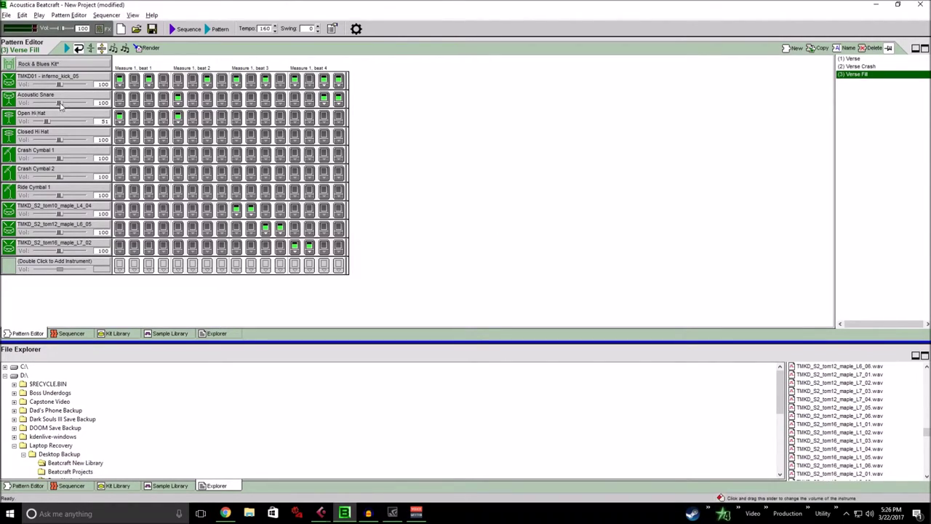
click(5, 100)
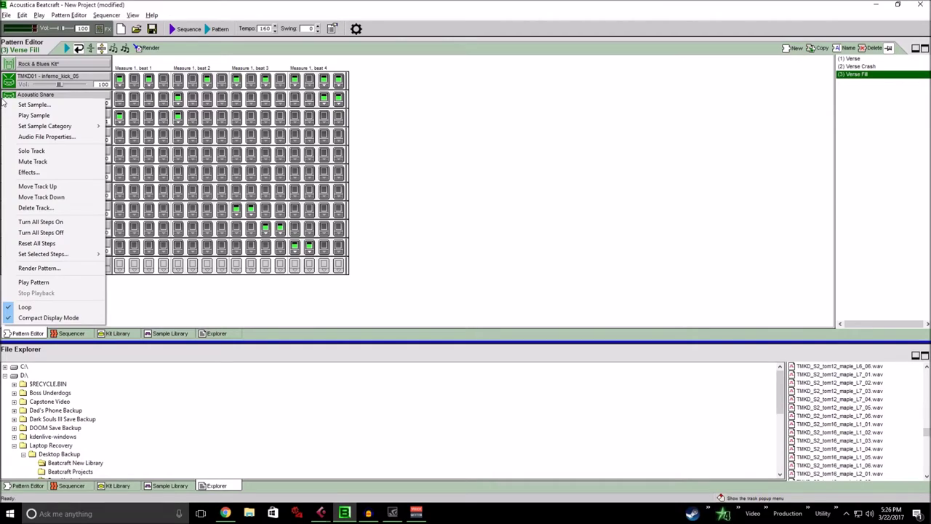
click(52, 138)
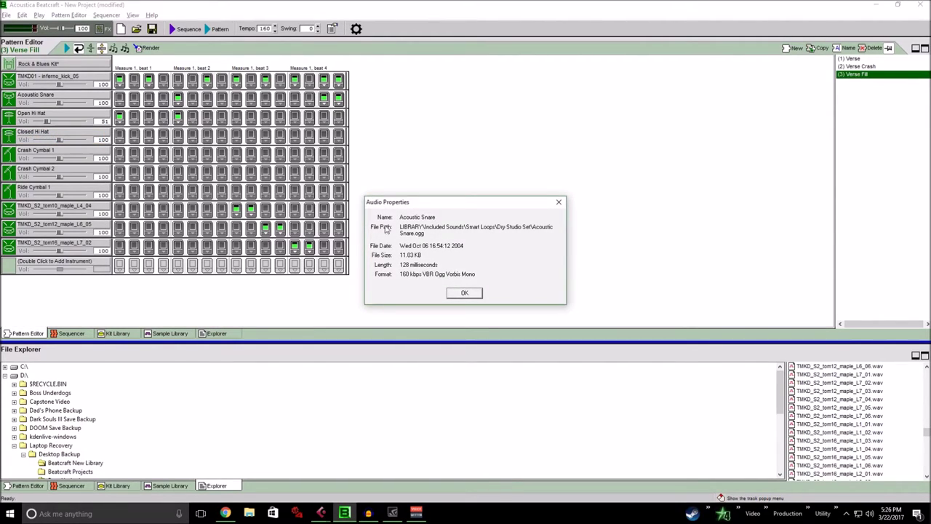
click(464, 293)
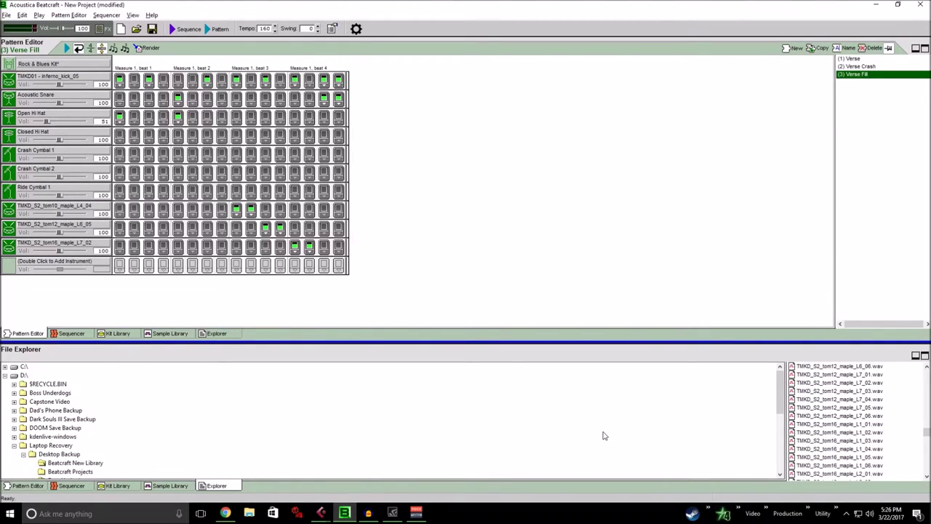
Step: Audition snare samples and drop TMKD_SNARE1_BB14x6_L8_04.wav onto the Acoustic Snare track
scroll(926, 431, up, 10)
scroll(927, 415, up, 15)
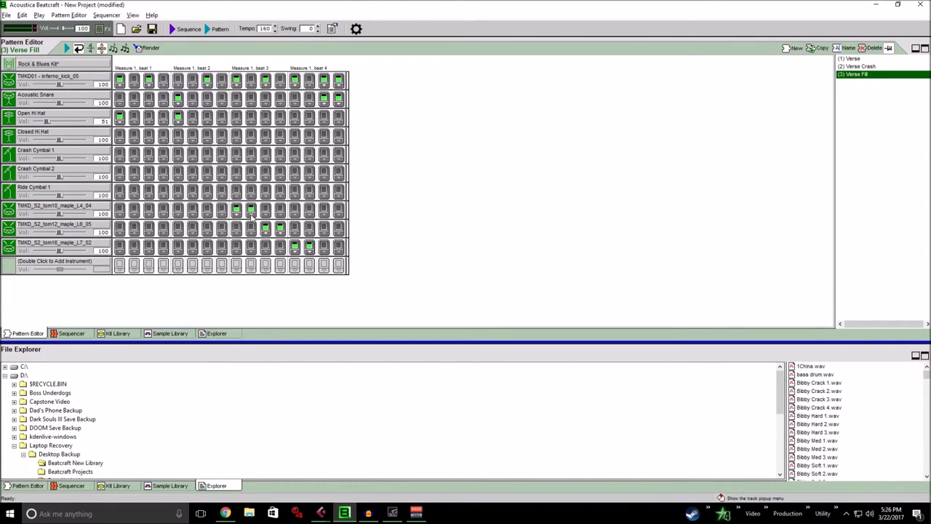
scroll(864, 422, down, 15)
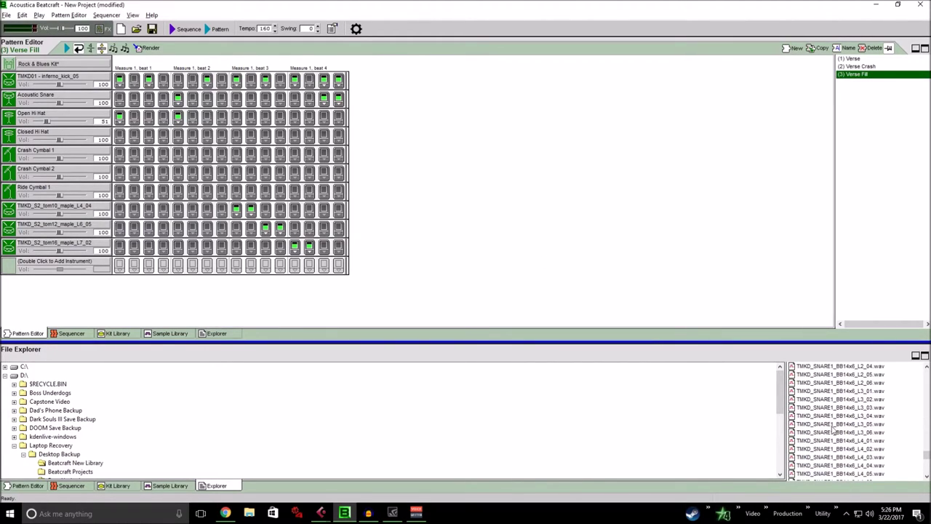
click(834, 426)
key(Down)
key(Down)
key(Down)
key(Down)
key(Down)
key(Down)
key(Down)
key(Down)
key(Down)
key(Down)
key(Down)
key(Down)
key(Down)
key(Down)
key(Down)
key(Down)
key(Down)
key(Down)
key(Down)
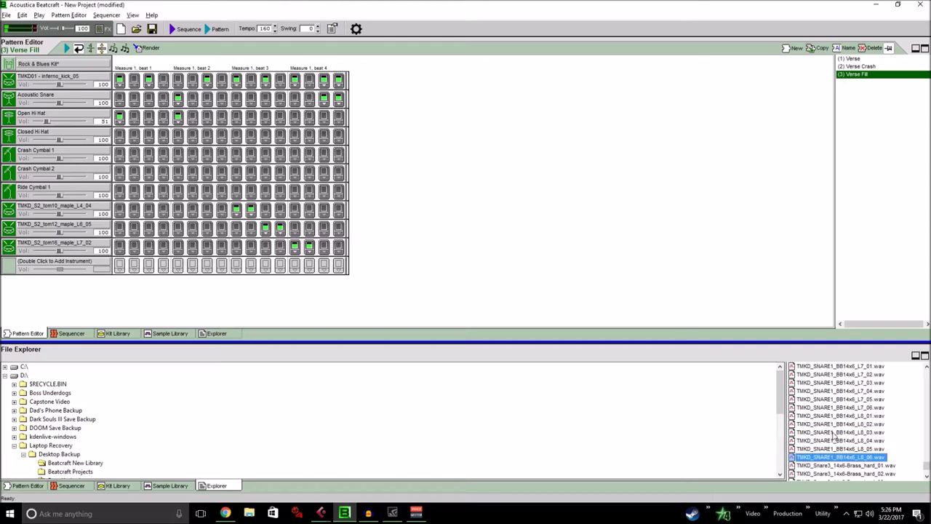
click(834, 433)
click(836, 440)
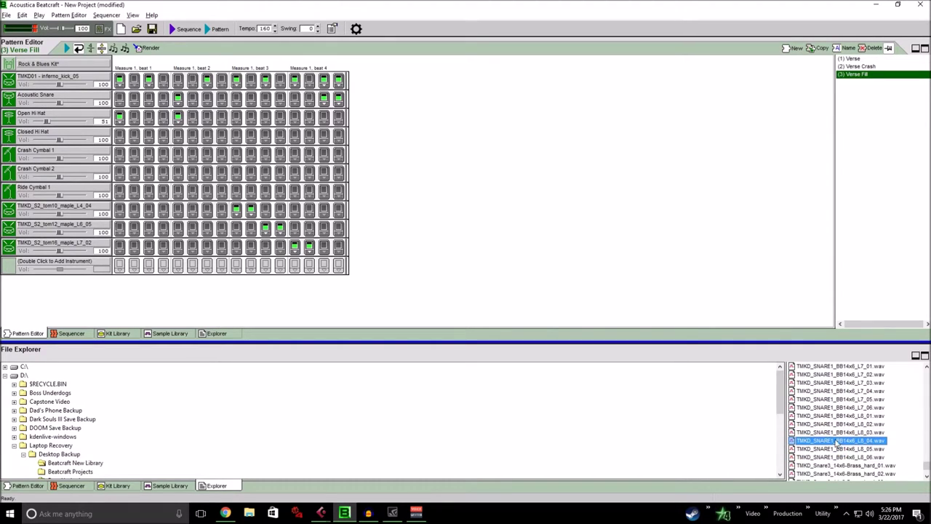
click(426, 316)
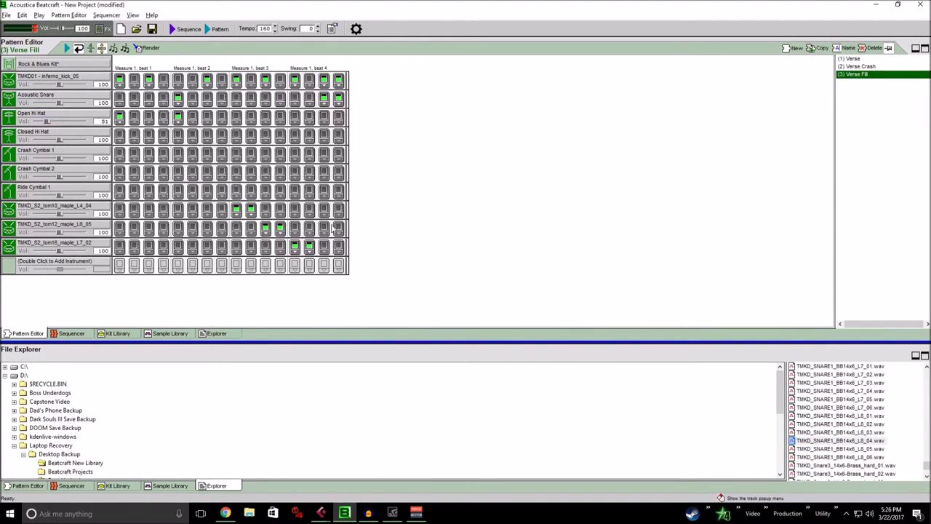
drag(829, 441, 8, 99)
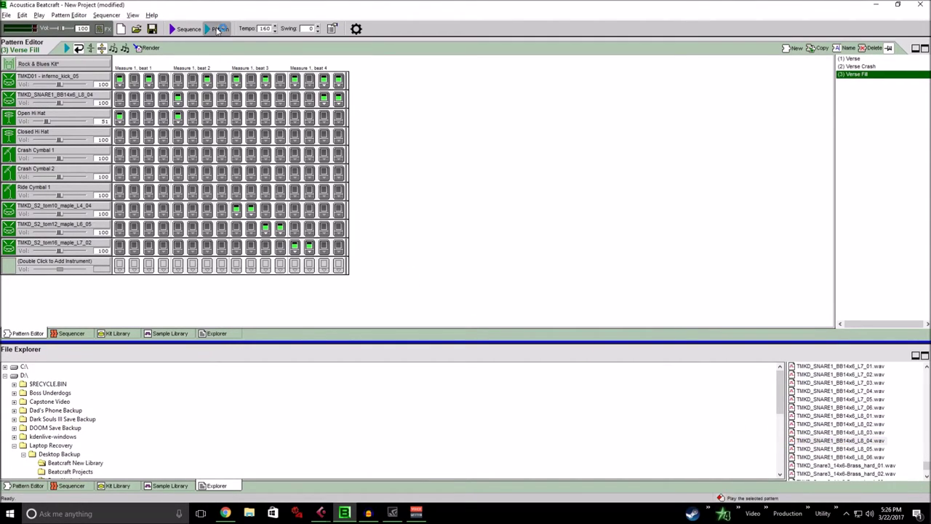
Step: Play the Verse Fill pattern briefly to hear the new snare sample
click(217, 29)
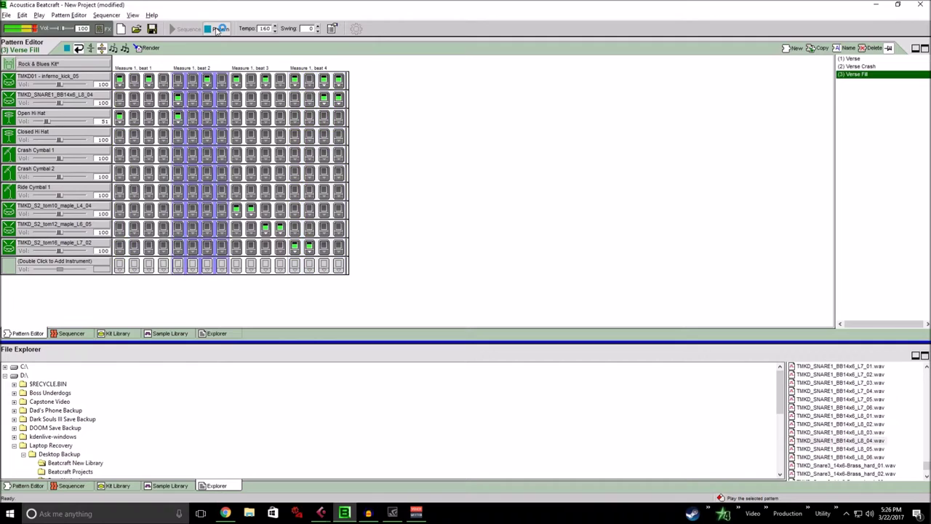
click(217, 29)
scroll(861, 401, down, 2)
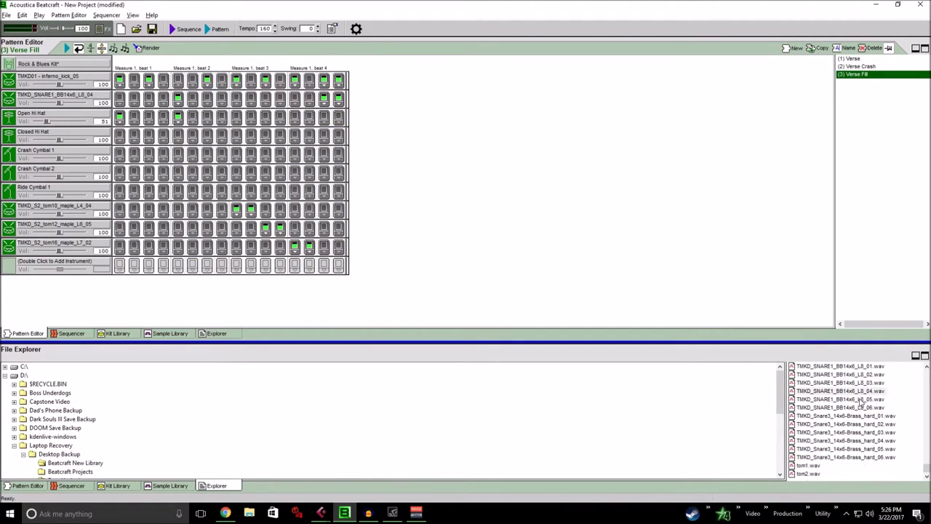
Step: Open the Video.bcproj project, discarding unsaved changes to the current one
click(5, 14)
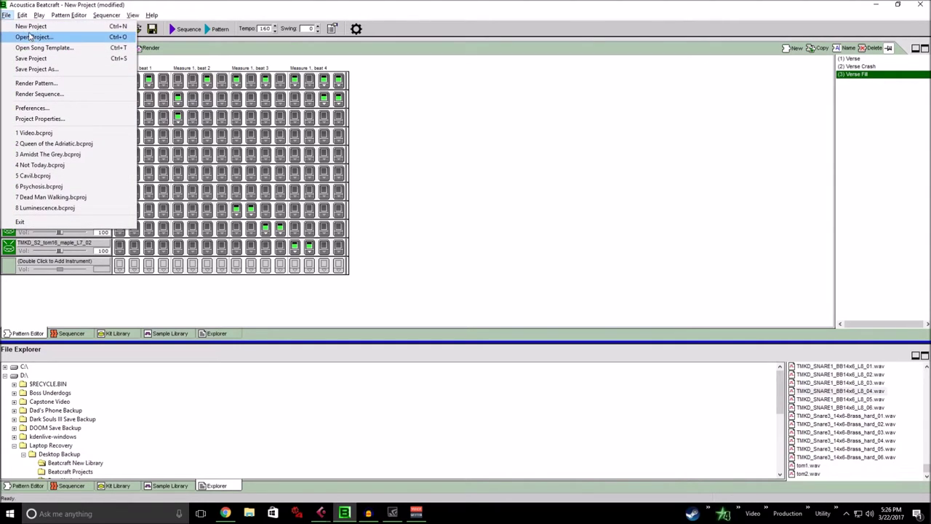
click(29, 35)
double_click(124, 189)
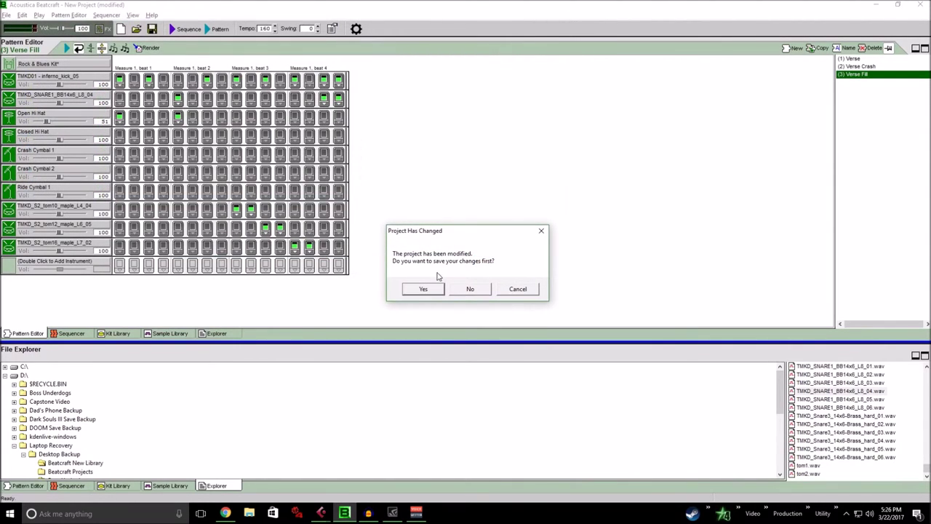
click(459, 291)
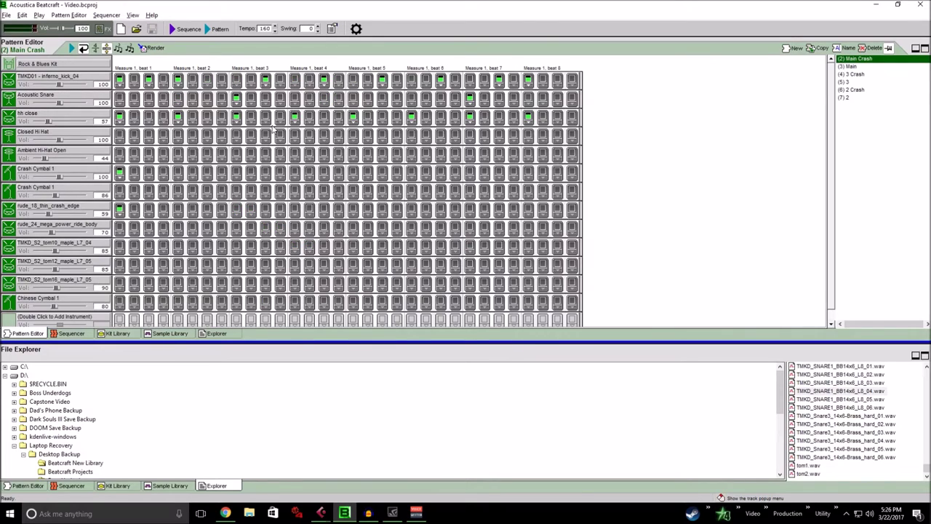
Step: Load the (6) 2 Crash pattern and play it
scroll(193, 188, down, 1)
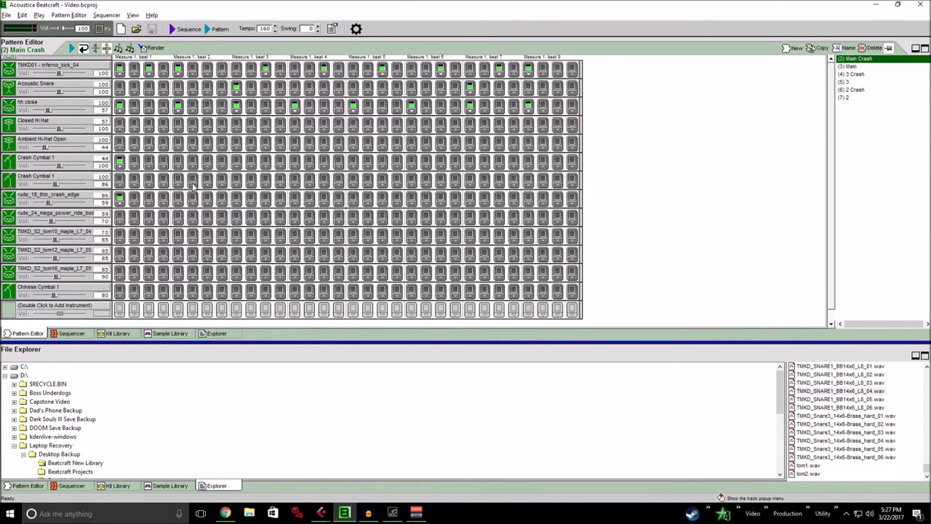
scroll(193, 188, up, 1)
click(850, 74)
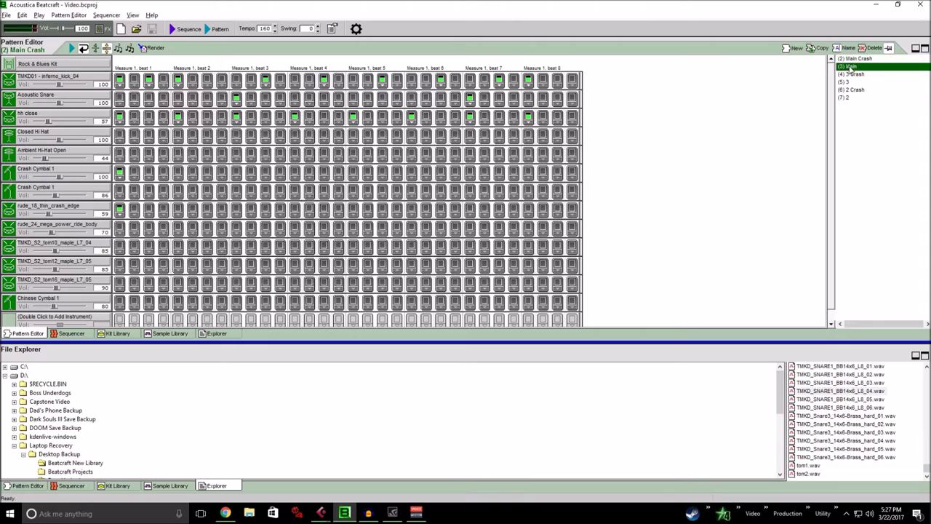
click(854, 90)
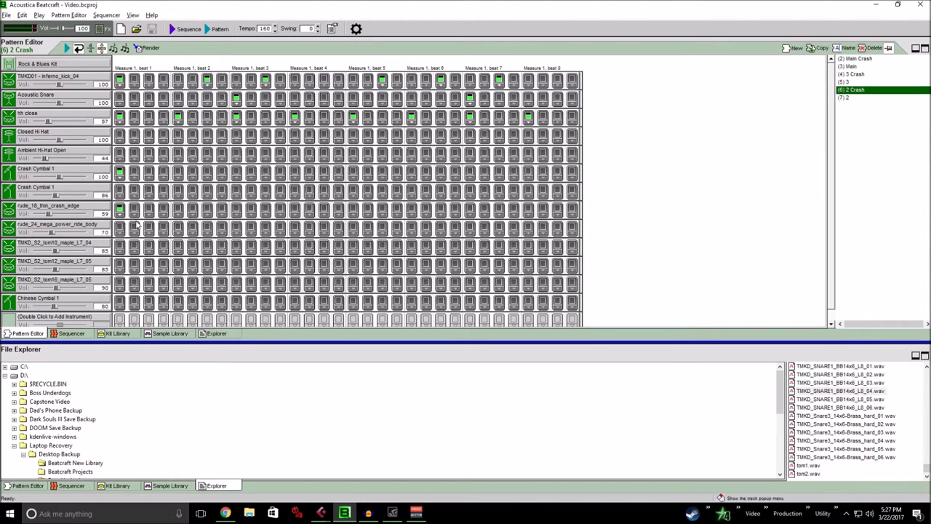
scroll(136, 231, down, 1)
scroll(113, 285, up, 1)
scroll(145, 199, down, 1)
scroll(234, 143, up, 1)
click(217, 29)
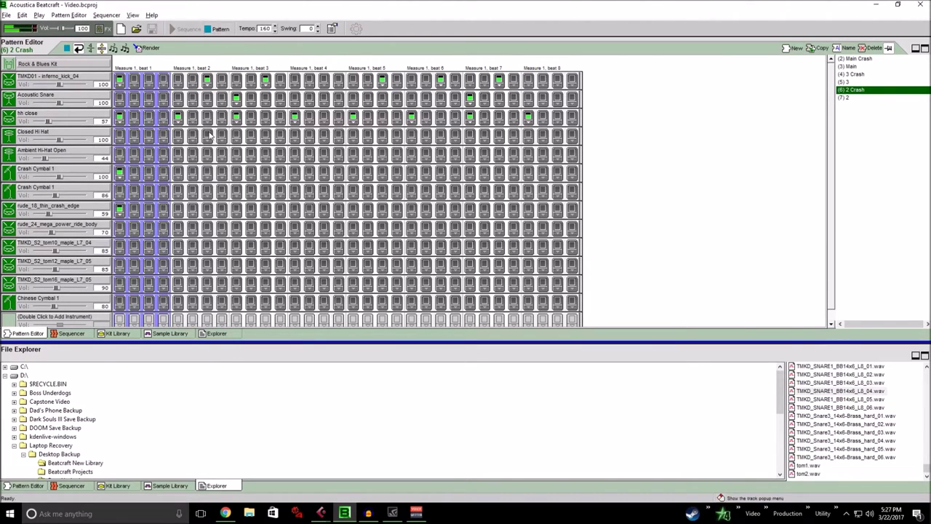
click(219, 29)
click(5, 83)
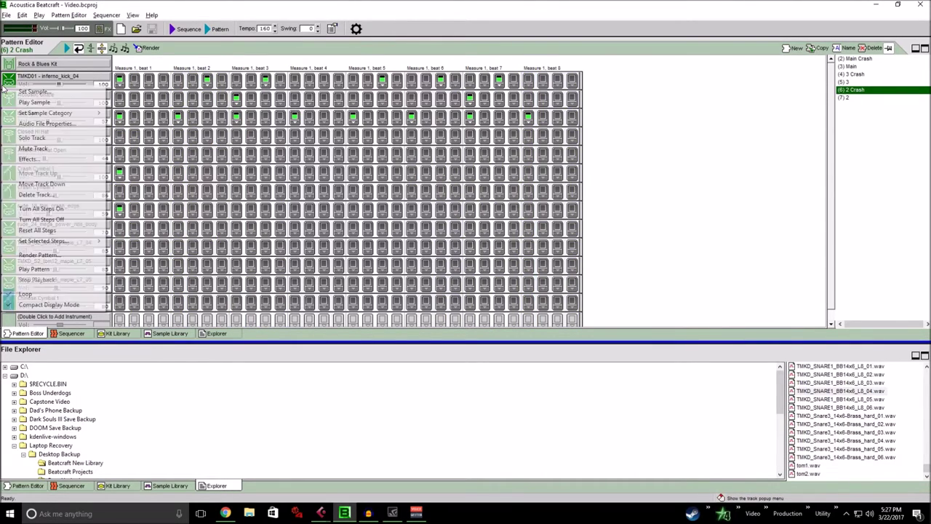
click(29, 158)
click(425, 121)
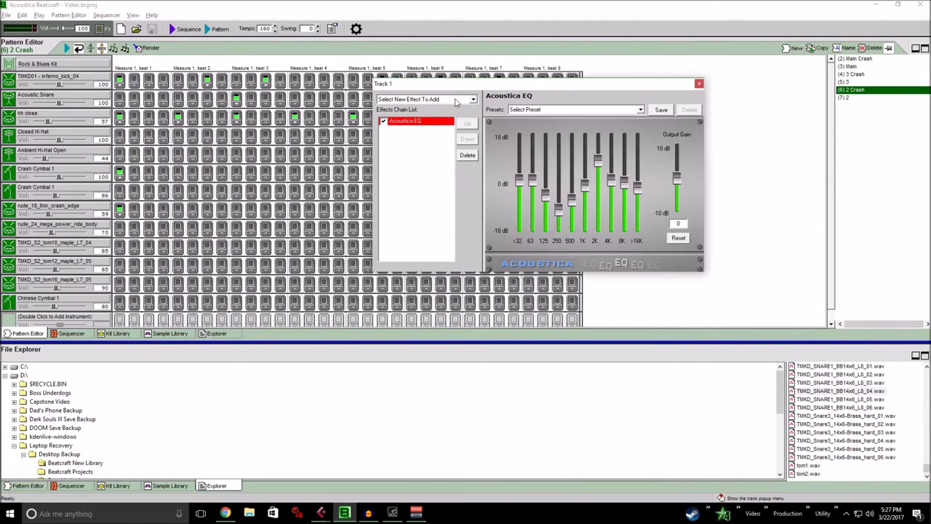
click(698, 83)
click(18, 103)
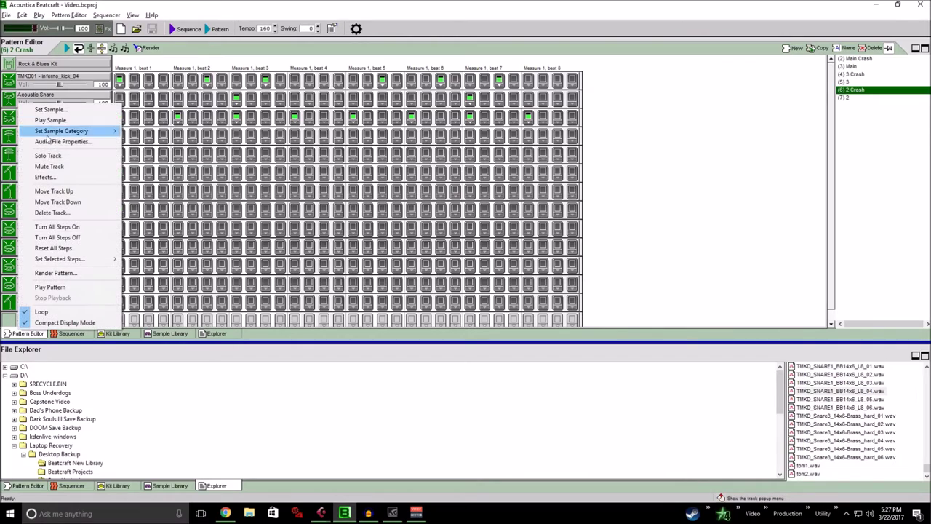
click(45, 176)
click(439, 122)
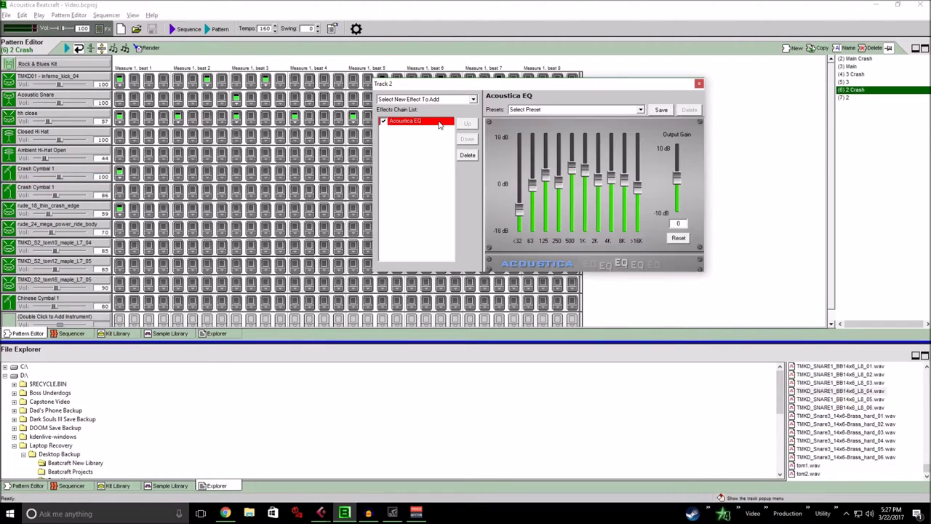
click(698, 83)
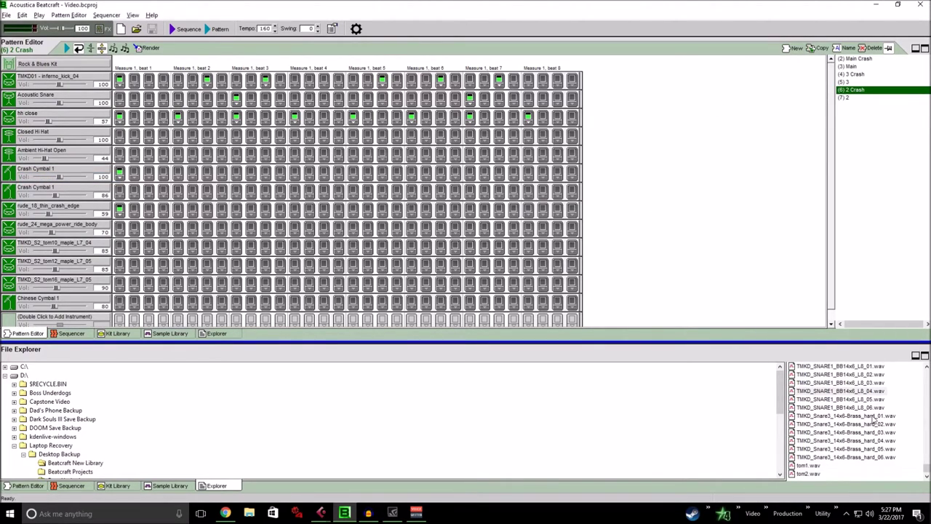
click(831, 440)
click(831, 449)
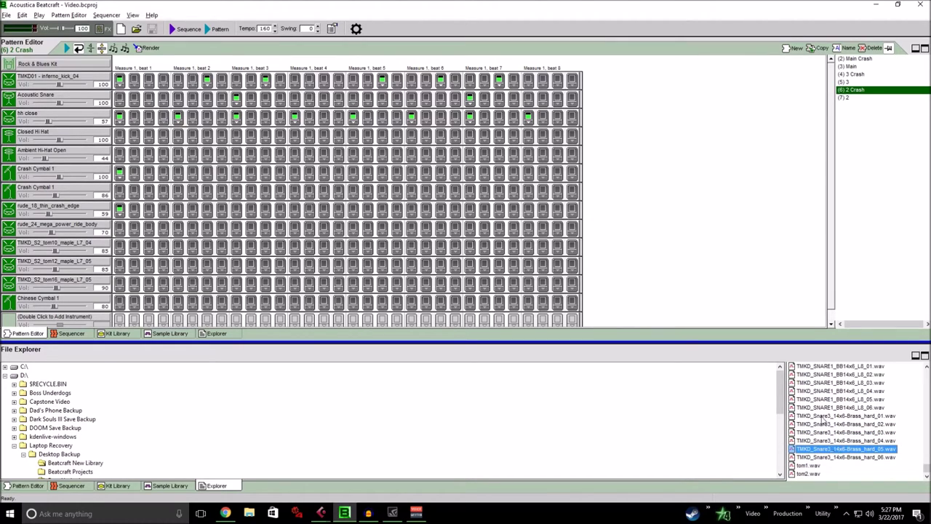
click(821, 421)
scroll(822, 422, up, 5)
click(821, 424)
scroll(822, 424, up, 15)
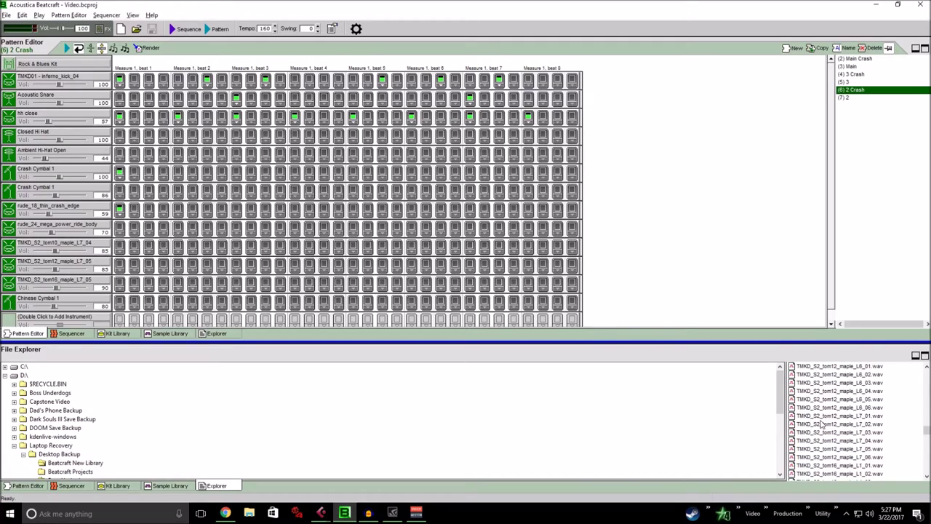
scroll(821, 424, up, 10)
scroll(822, 422, up, 6)
scroll(821, 422, up, 15)
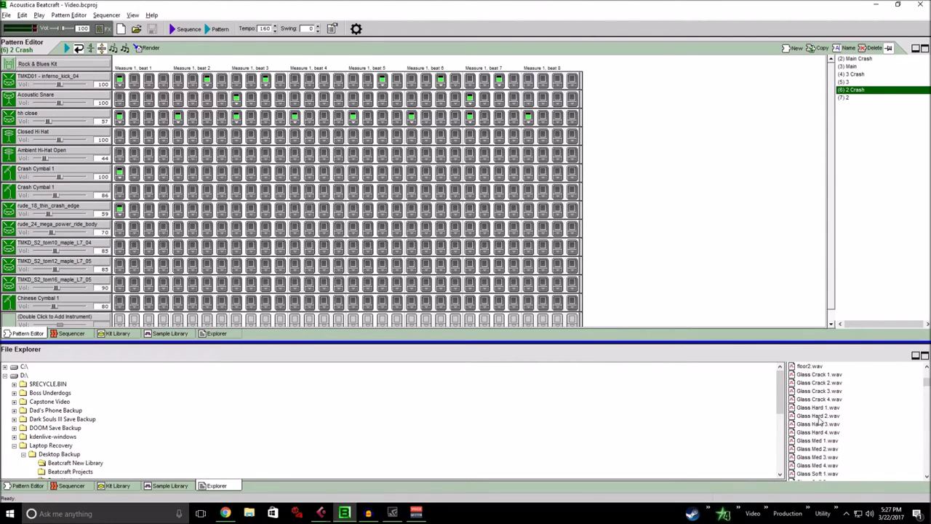
click(820, 420)
scroll(821, 420, down, 2)
click(820, 420)
scroll(821, 421, down, 2)
scroll(822, 420, up, 5)
click(822, 407)
click(822, 399)
scroll(821, 402, up, 4)
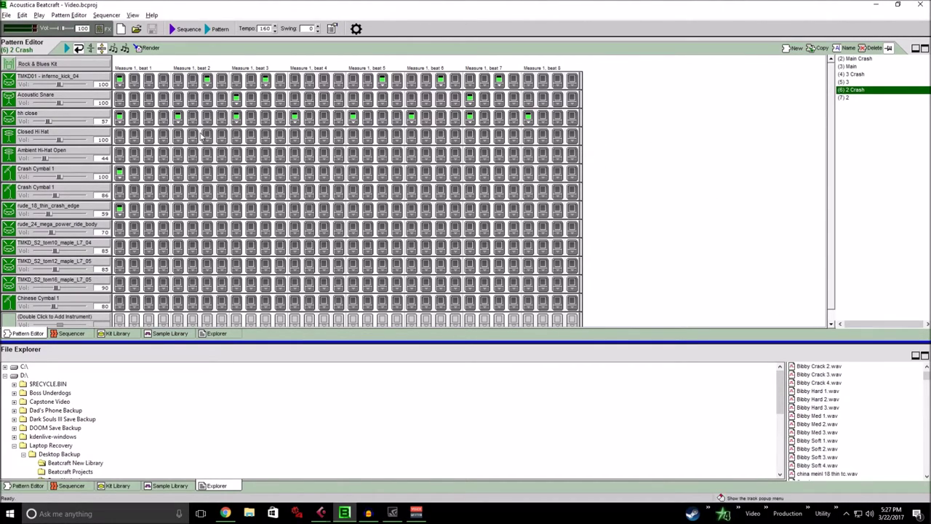
double_click(20, 100)
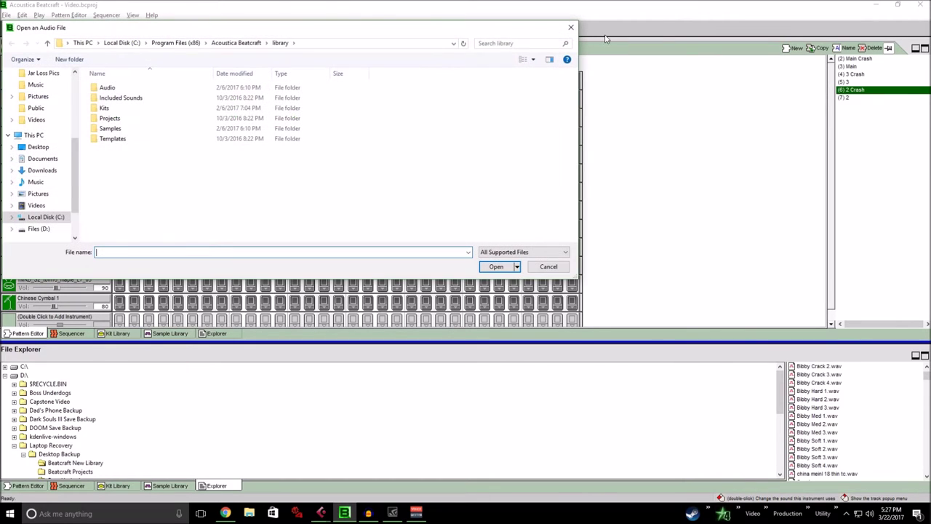
key(Escape)
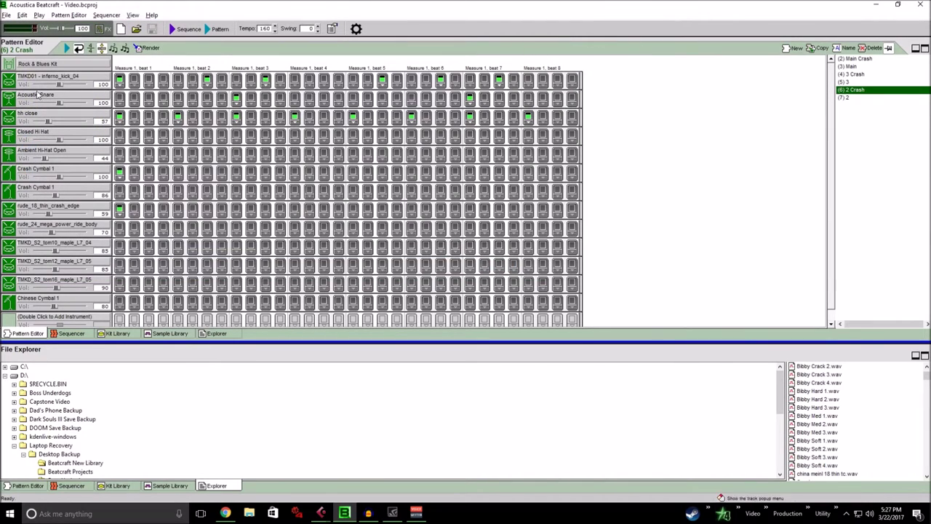
Step: Play 2 Crash, show the song sequencer and step through patterns back to Main
click(220, 28)
click(72, 485)
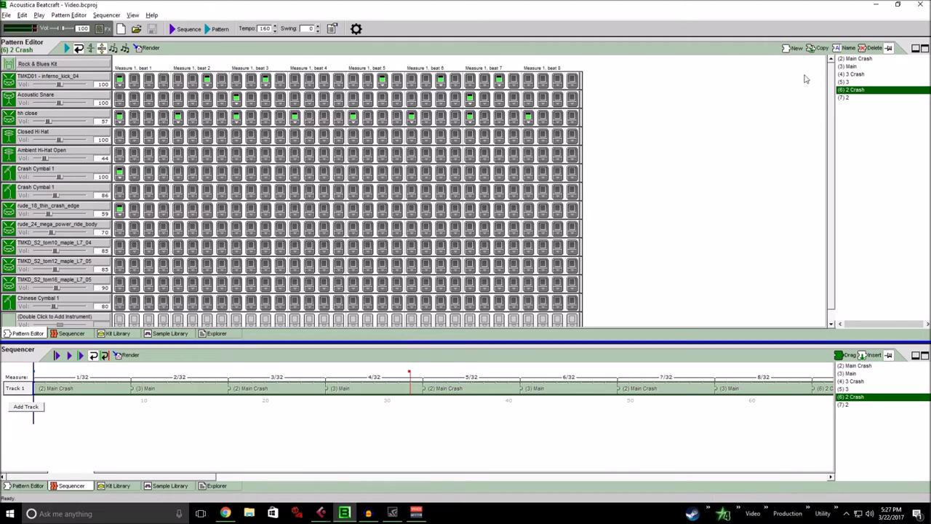
click(855, 67)
click(861, 75)
click(858, 83)
click(856, 89)
click(854, 97)
click(852, 90)
click(849, 82)
click(847, 75)
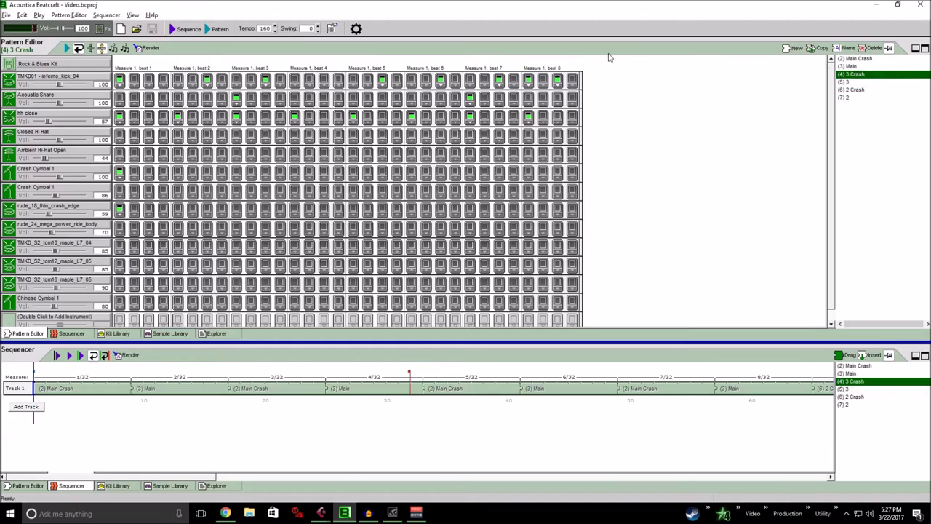
click(844, 67)
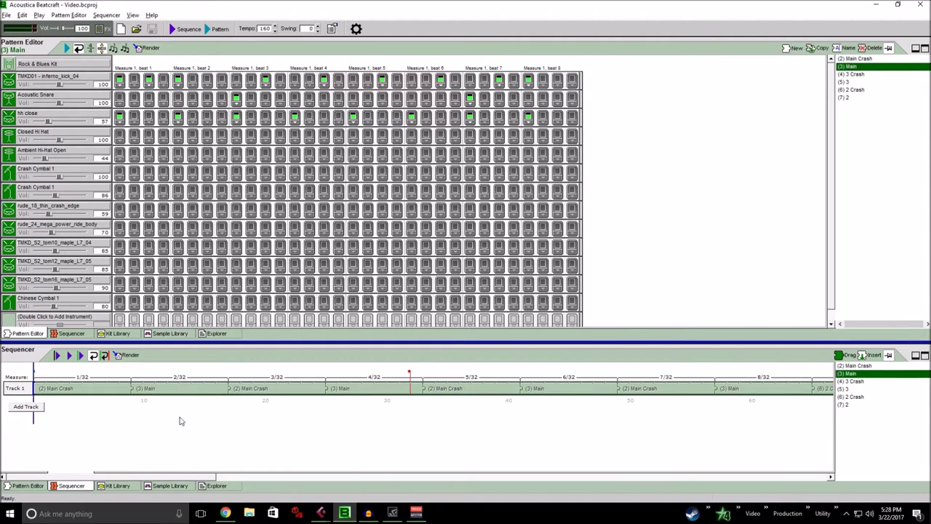
Step: Play the whole song sequence, scrolling along, then stop it
key(space)
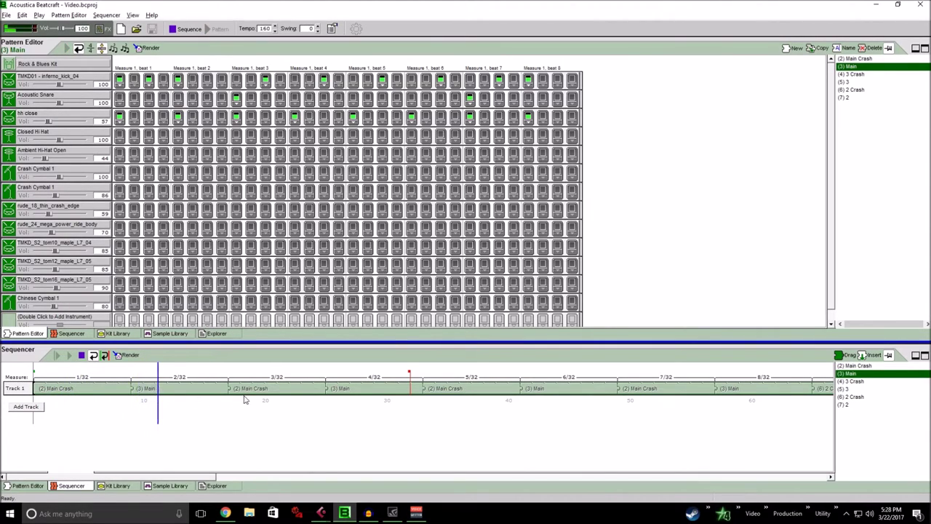
scroll(210, 440, right, 1)
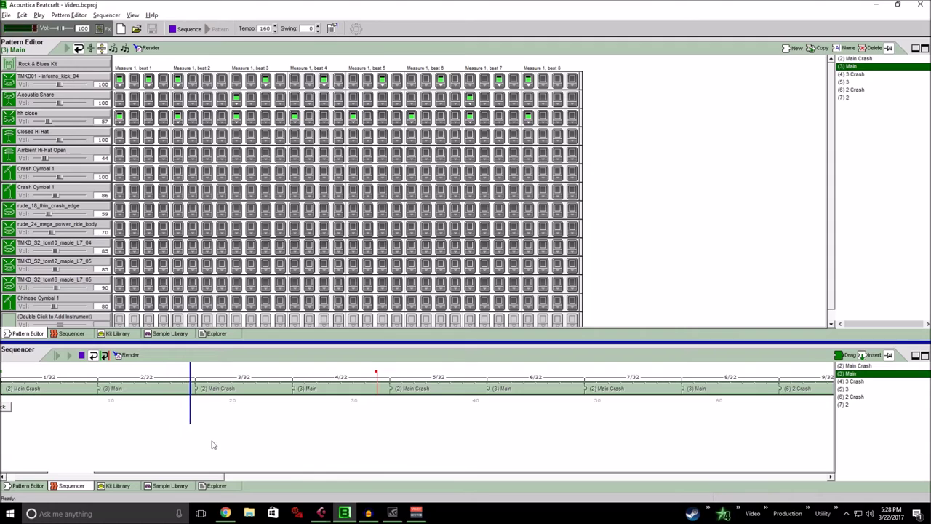
scroll(218, 472, right, 3)
scroll(226, 474, left, 5)
click(81, 355)
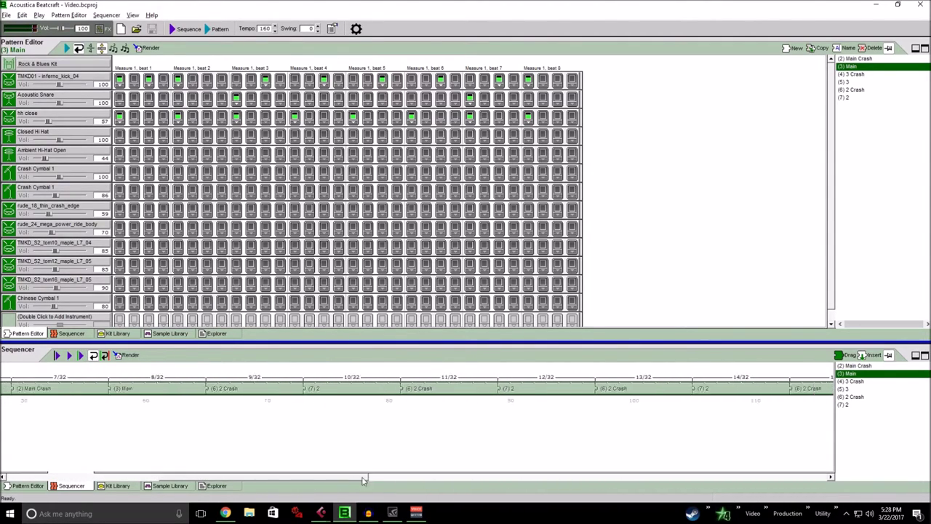
drag(369, 480, 197, 471)
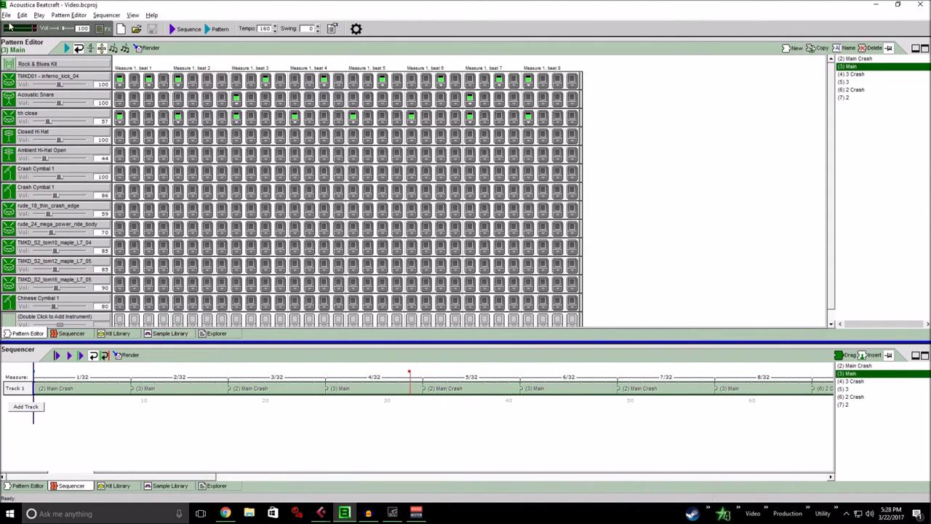
Step: Render the drum sequence and save it as a Wave file in the Cubase folder
click(5, 15)
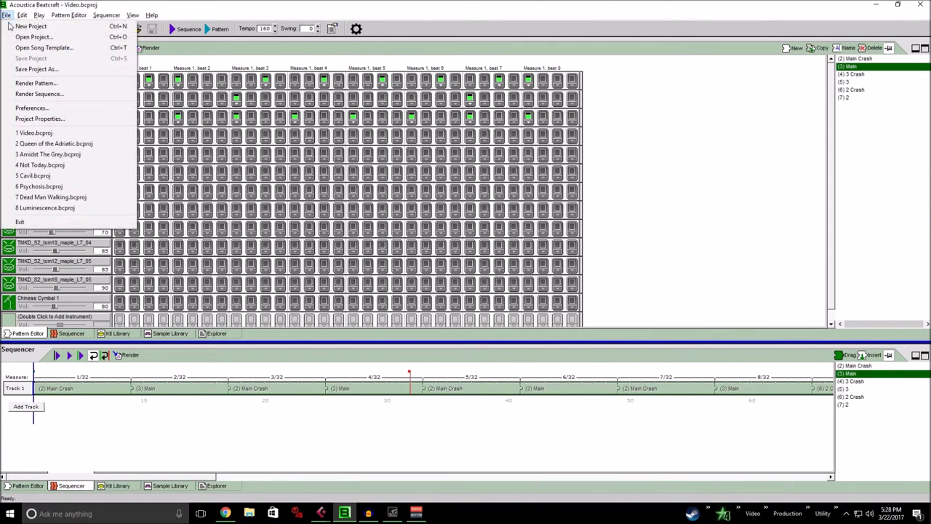
click(47, 95)
click(527, 301)
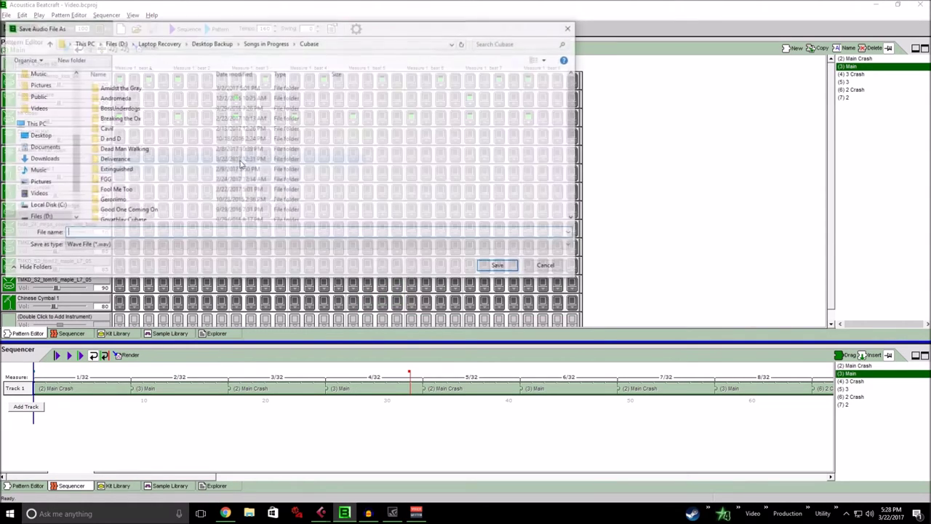
click(553, 267)
Step: Switch to Cubase and cancel the File > Import > Audio File dialog
mouse_move(322, 512)
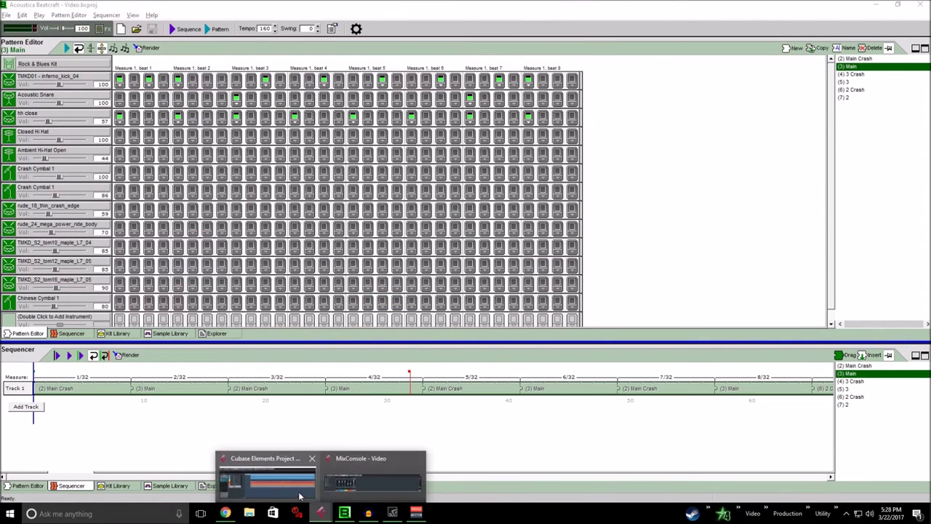
click(265, 469)
click(22, 6)
mouse_move(64, 146)
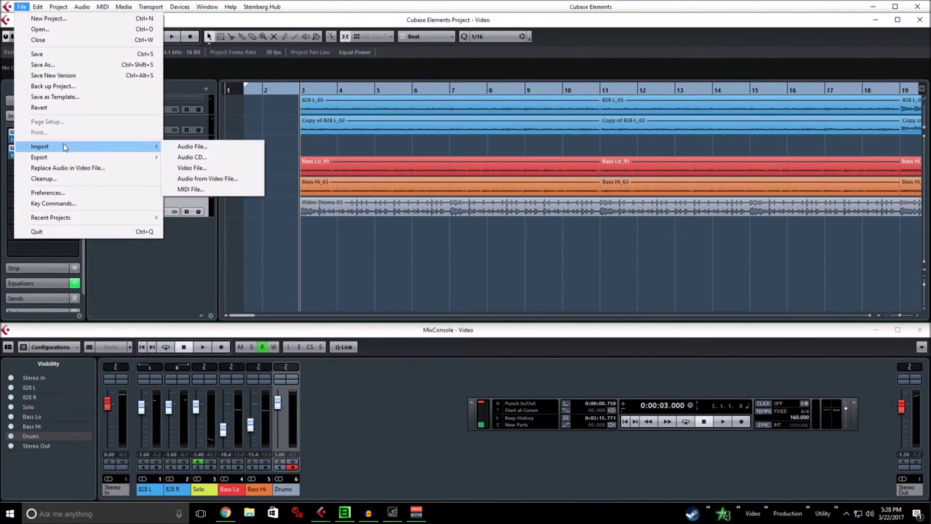
click(191, 146)
click(757, 175)
Step: Zoom in and line Video Drums-03 up at bar 3, then play from there
click(430, 209)
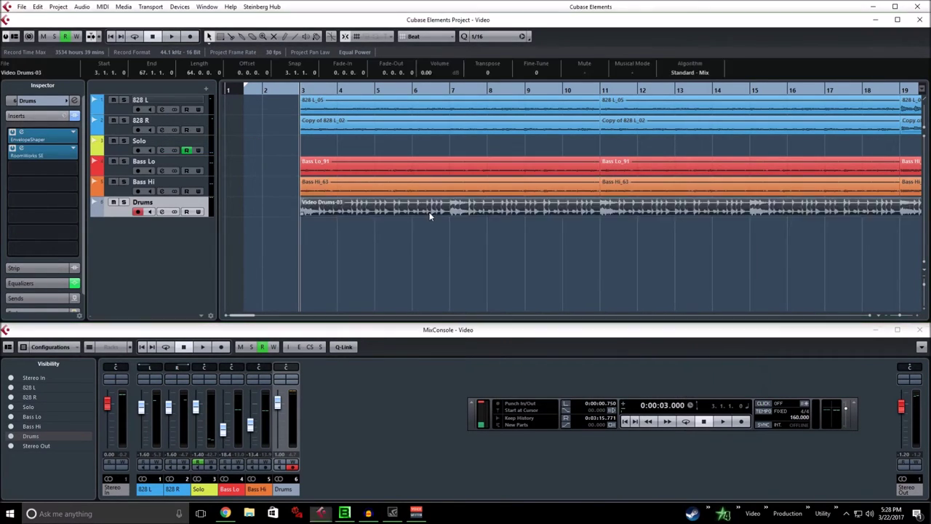
key(h)
key(h)
key(h)
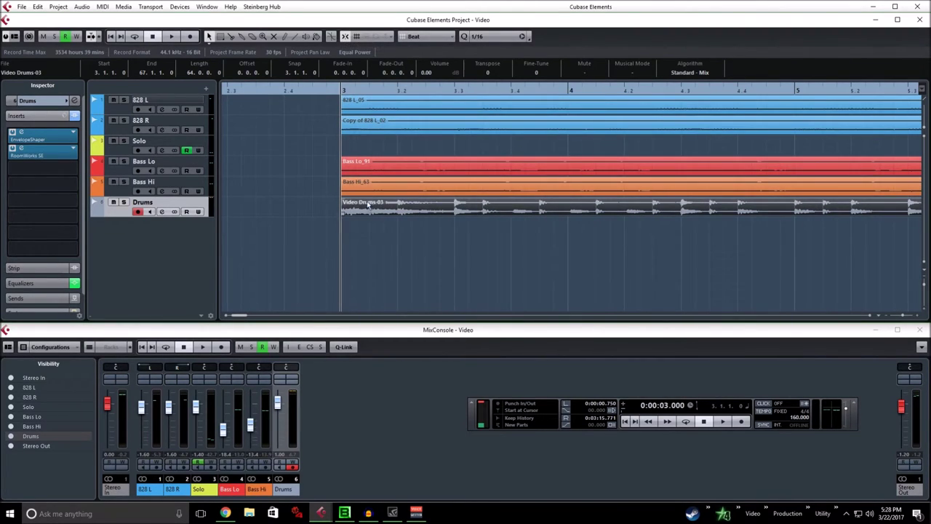
mouse_move(407, 210)
mouse_down()
mouse_move(313, 206)
mouse_move(403, 209)
mouse_up()
scroll(274, 215, down, 2)
click(171, 37)
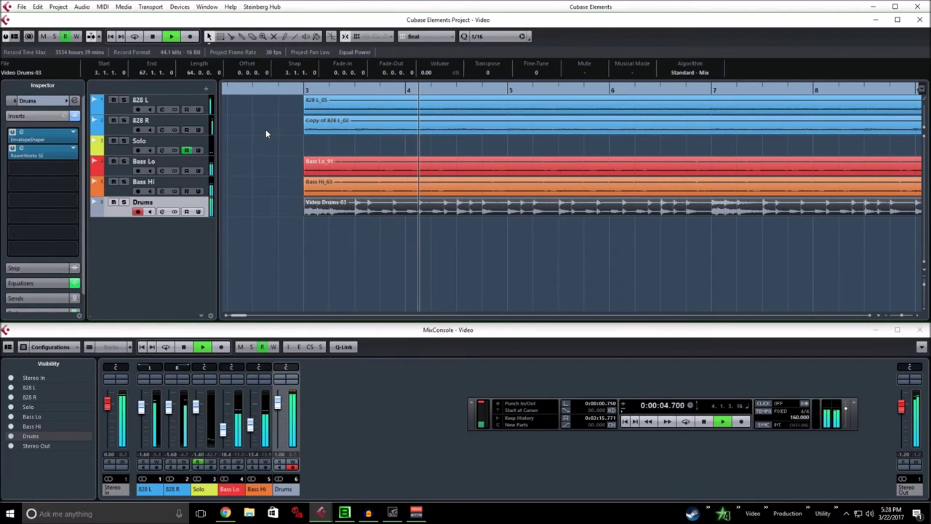
Step: Stop playback, solo the Drums track and zoom out to bars 1–19
click(153, 36)
click(123, 201)
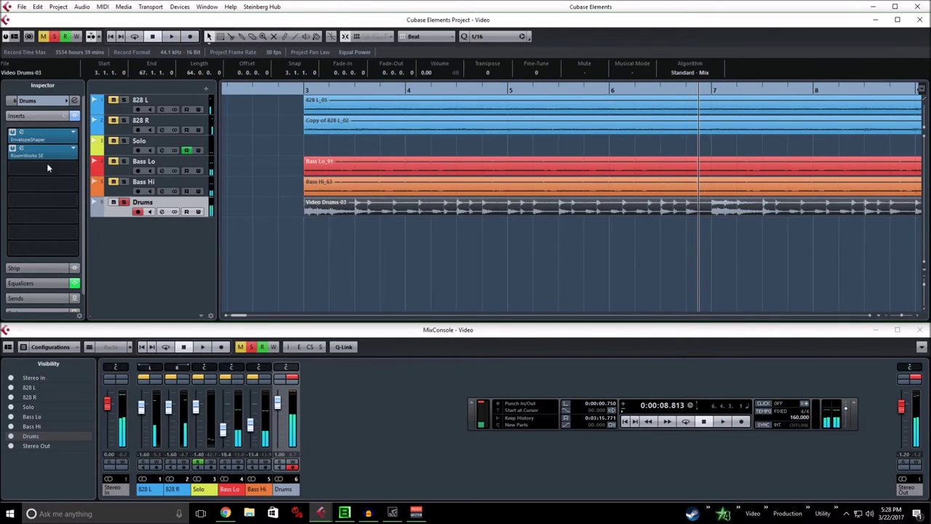
key(g)
key(g)
key(g)
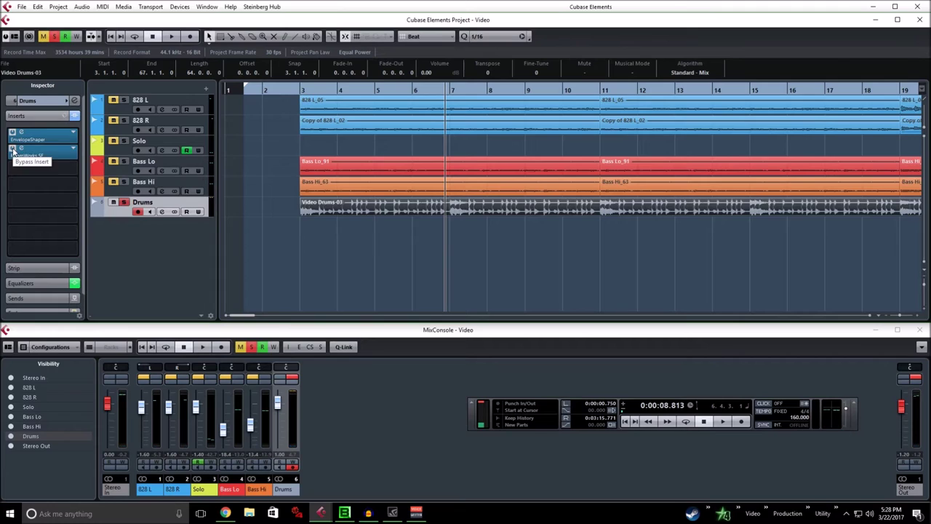
Step: Bypass the Drums equalizer and all its insert effects in Channel Settings
click(163, 212)
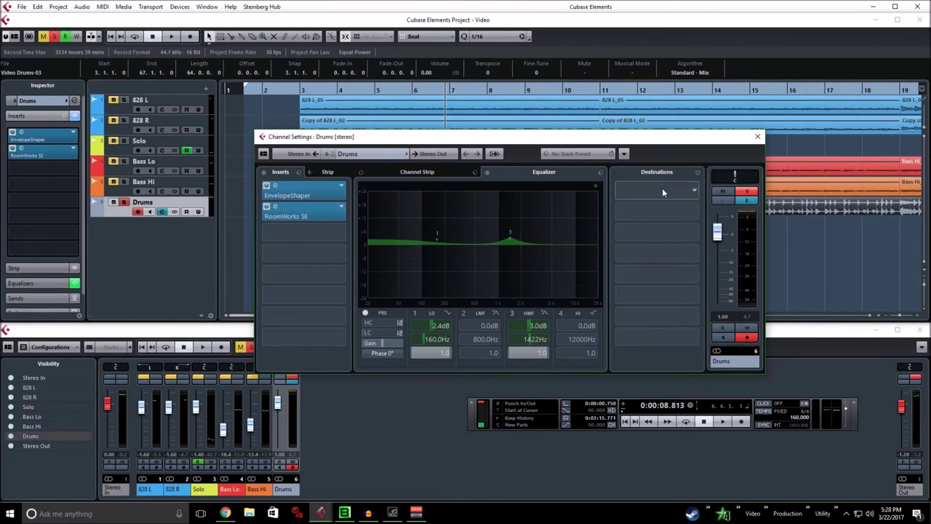
right_click(536, 202)
key(Escape)
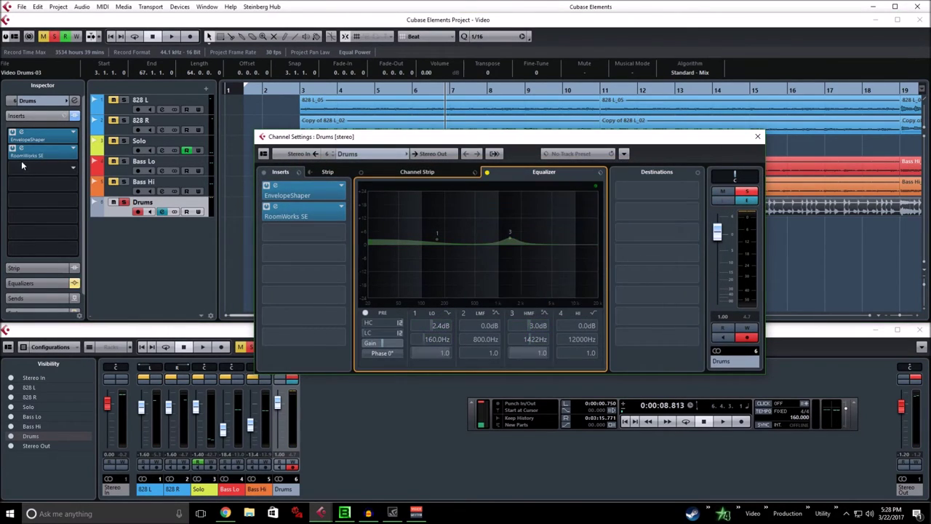
right_click(30, 155)
key(Escape)
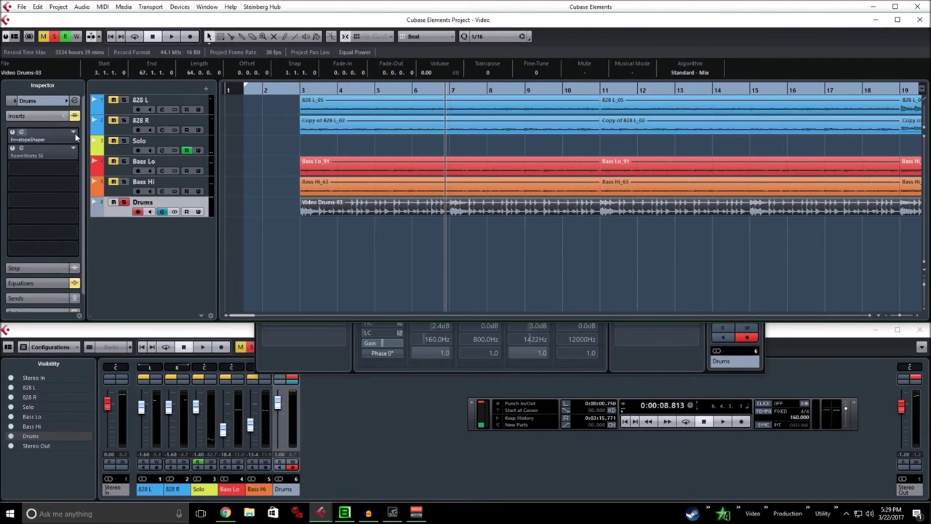
Step: Play the soloed drums from bar 3, then stop
click(152, 36)
click(171, 36)
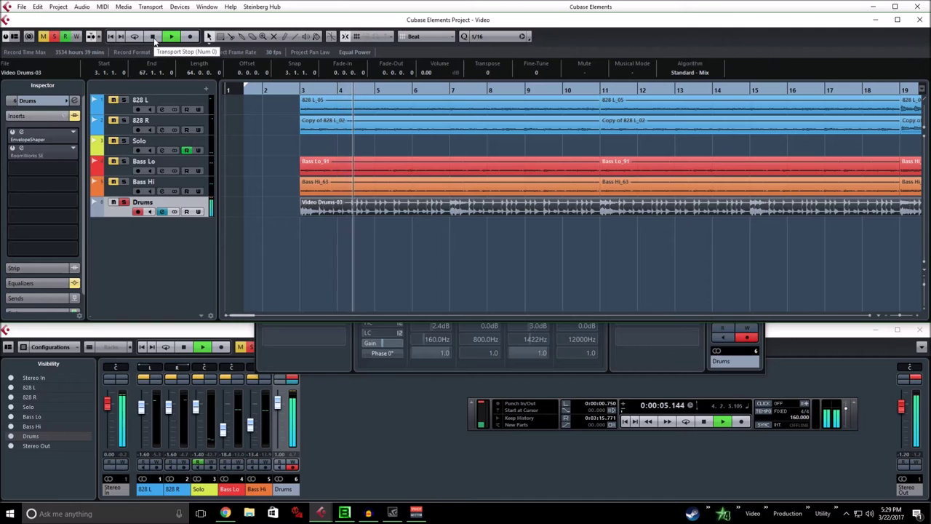
click(153, 38)
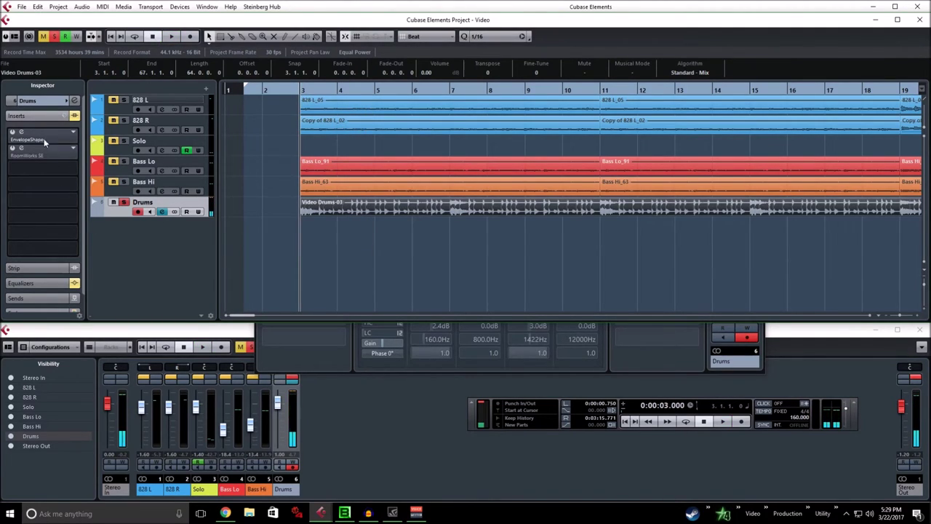
Step: Turn the EnvelopeShaper Length knob from 80.5 to 82.4 and close its editor
click(21, 132)
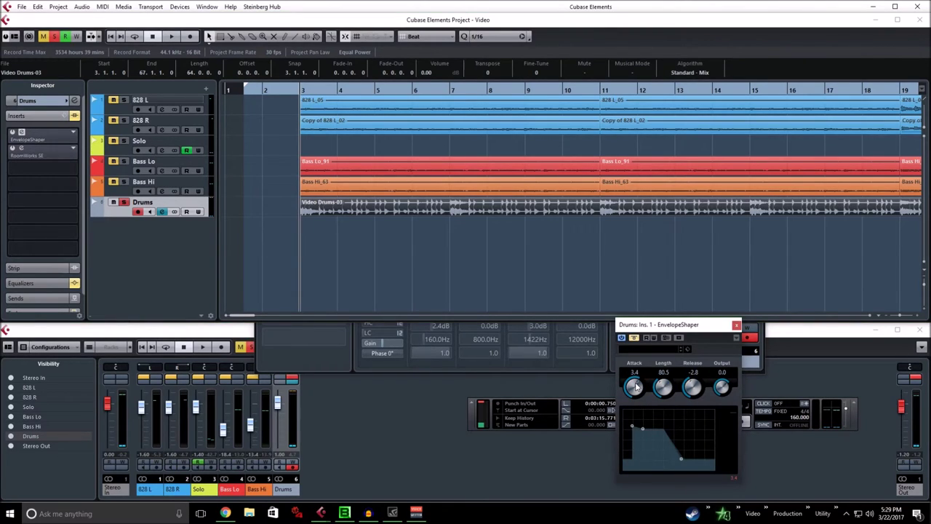
click(15, 138)
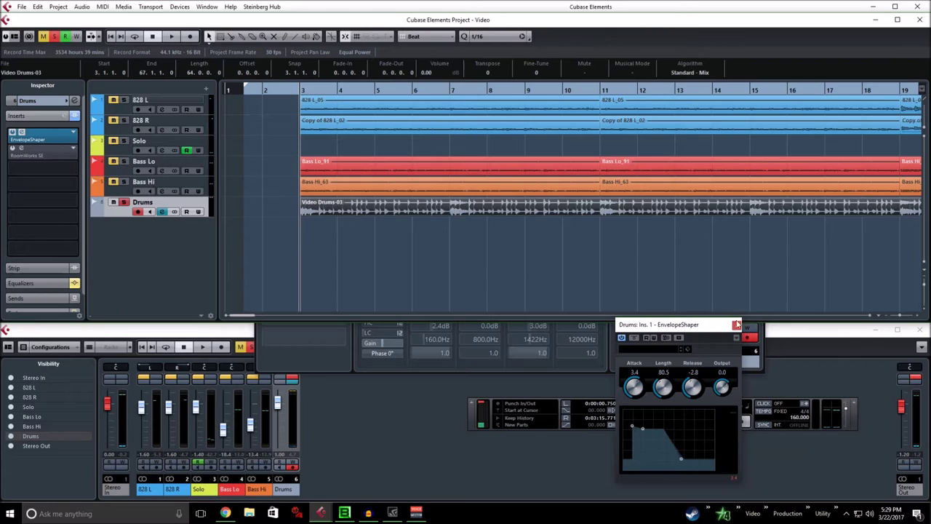
drag(698, 329, 688, 268)
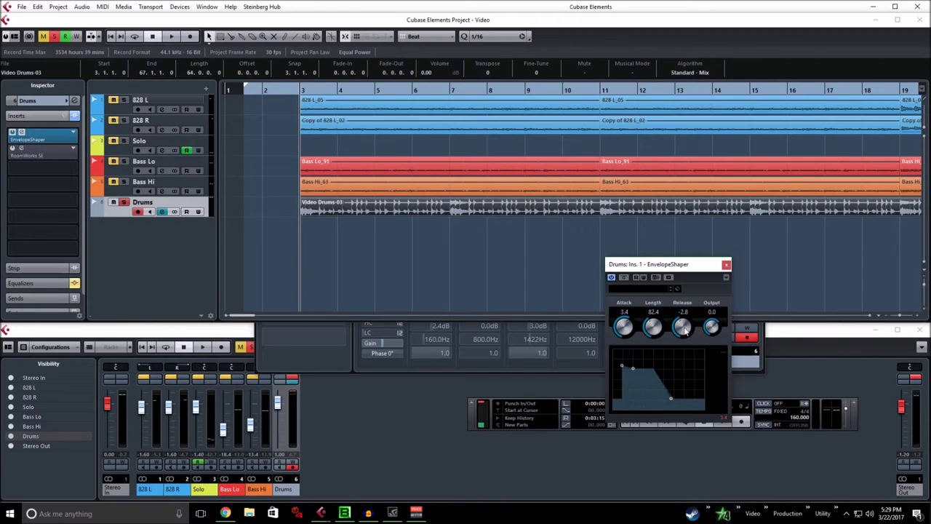
click(725, 265)
key(h)
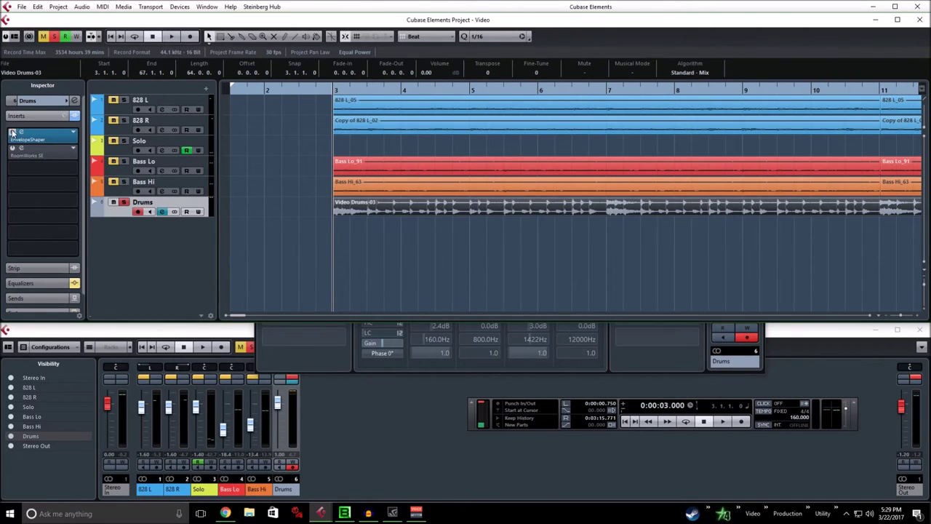
Step: Toggle EnvelopeShaper on and off while playing, then bypass inserts and rewind to start
key(space)
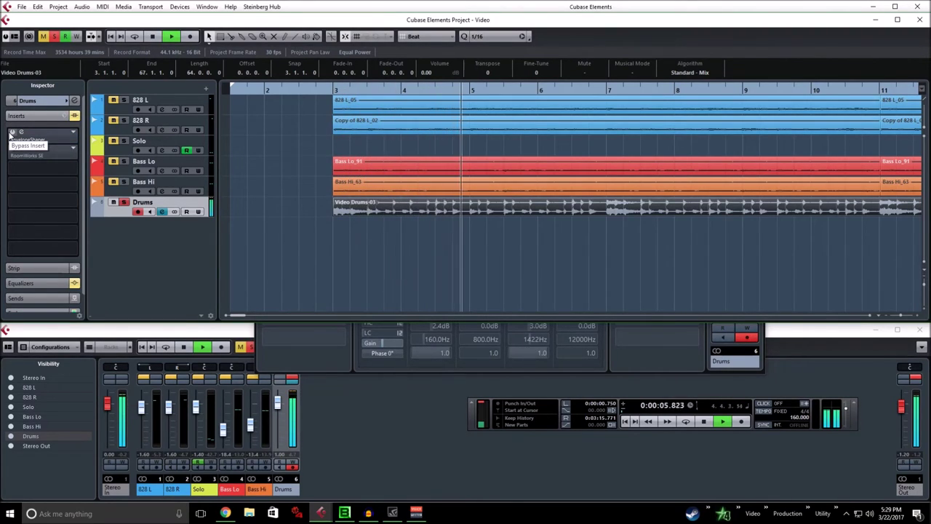
click(12, 133)
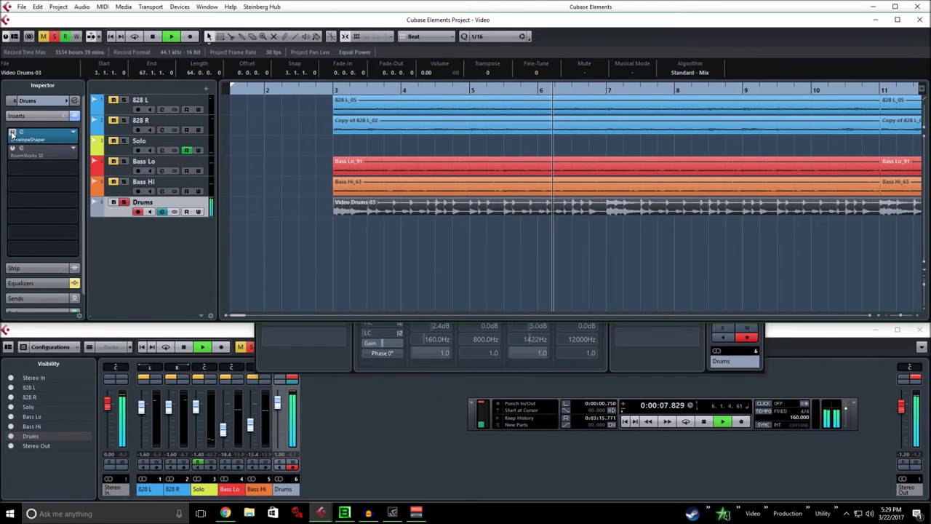
click(11, 134)
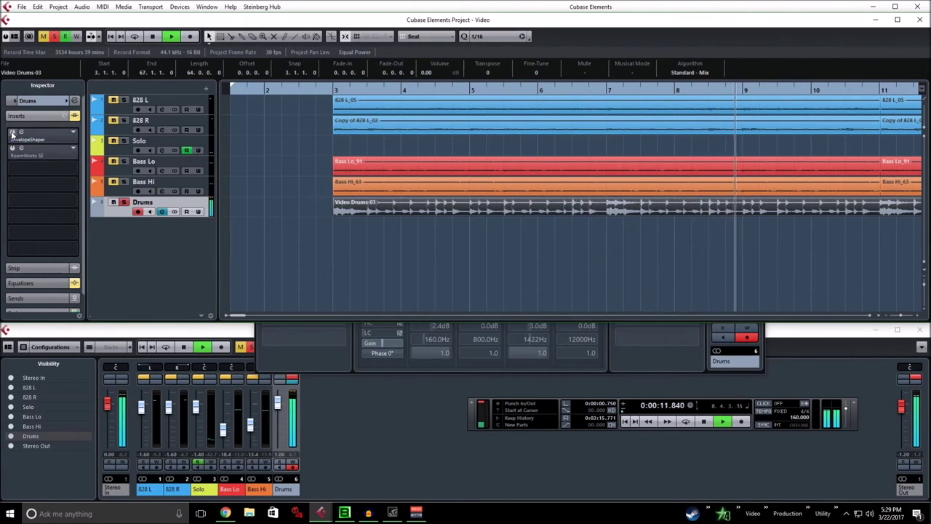
click(12, 134)
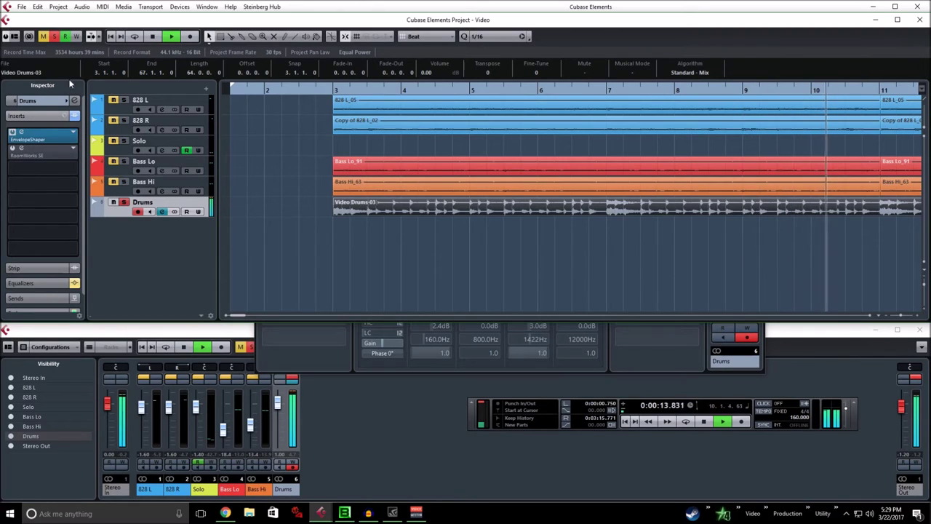
key(space)
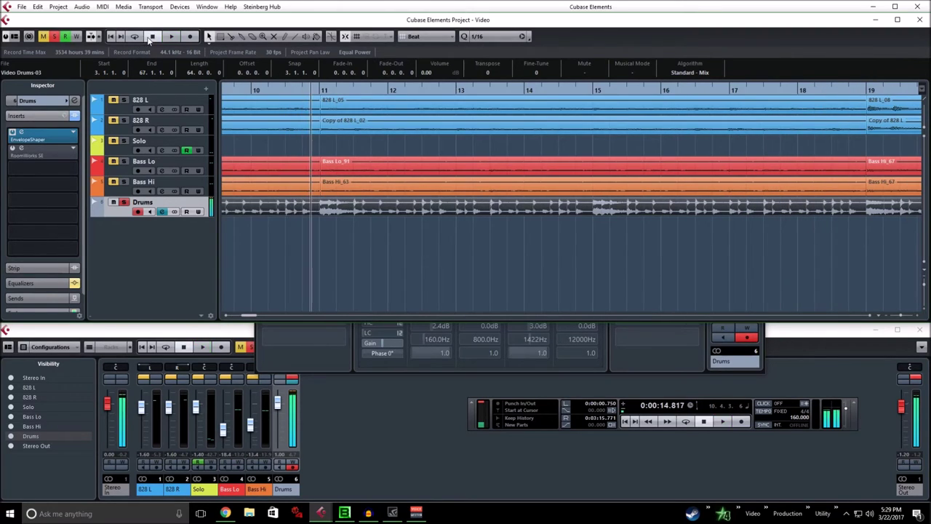
click(12, 134)
click(112, 37)
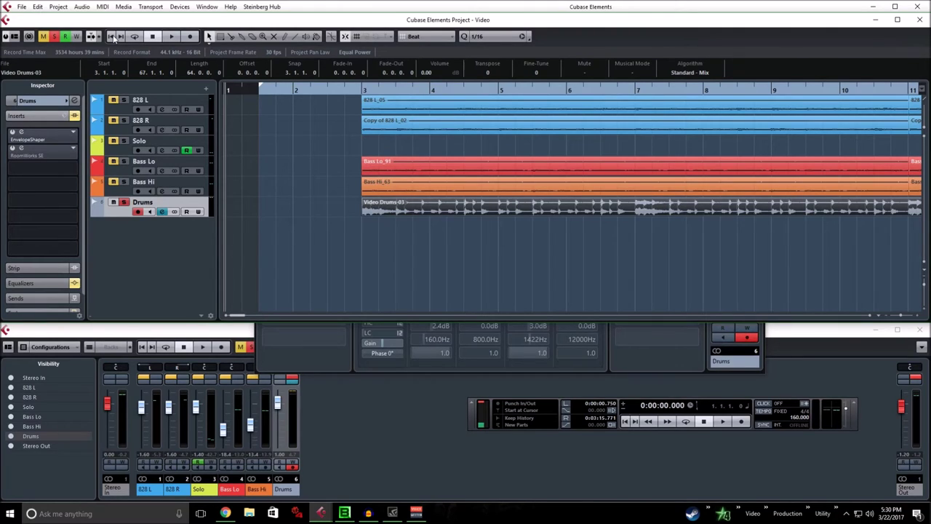
Step: Open the RoomWorks SE editor and keep its Tight Drums preset
click(14, 151)
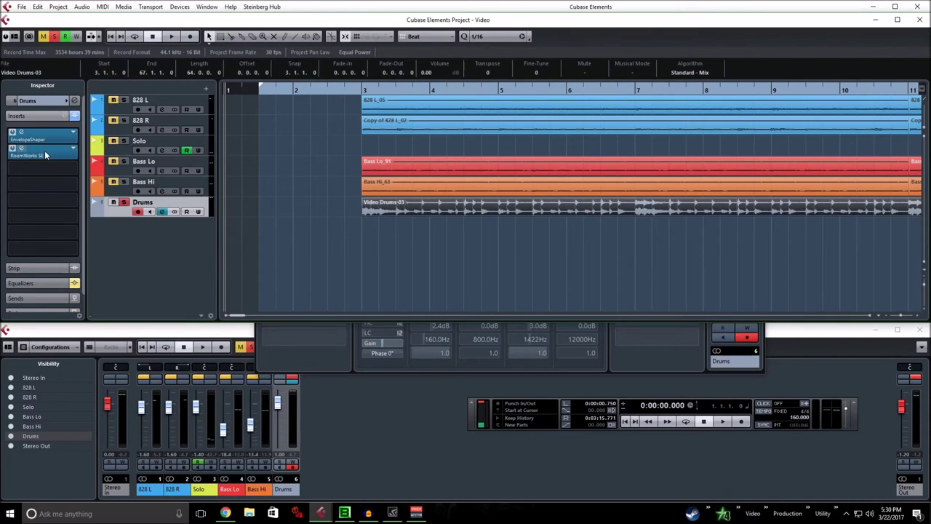
click(44, 150)
drag(321, 210, 311, 208)
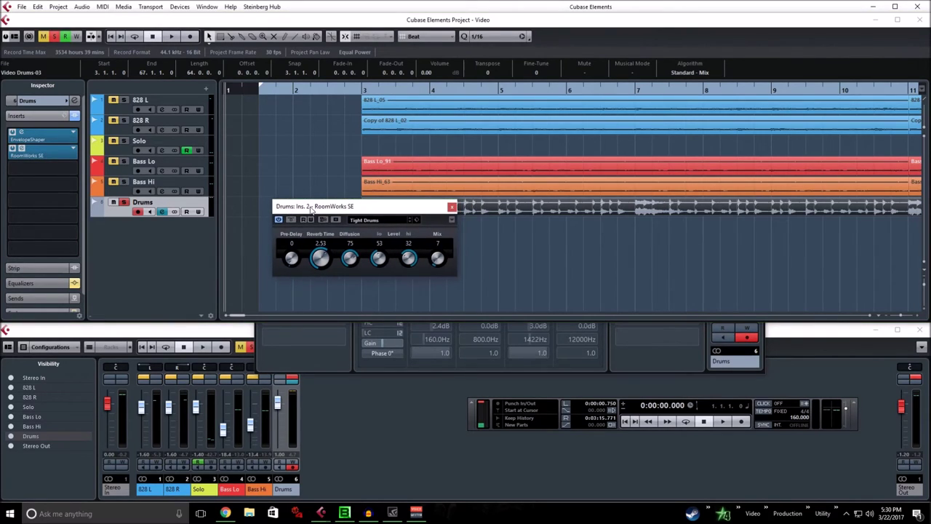
click(372, 221)
click(331, 269)
drag(400, 210, 470, 254)
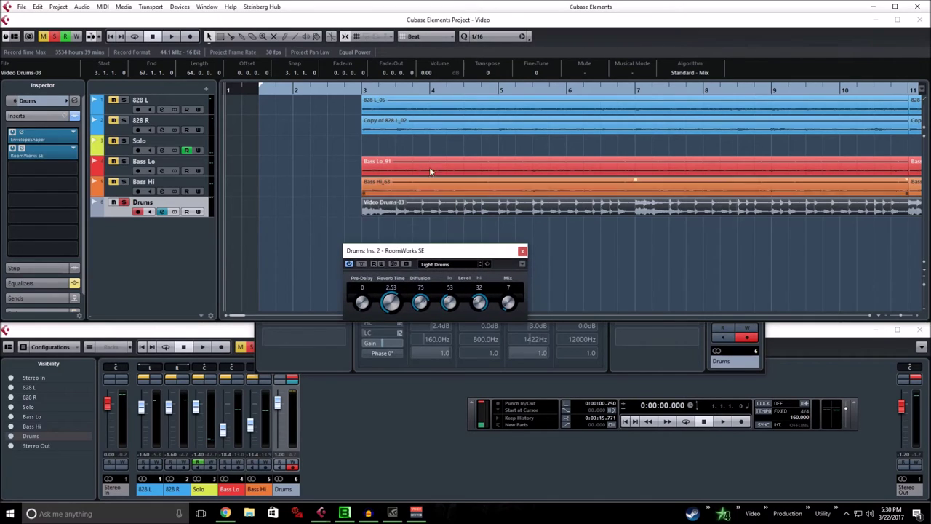
Step: Play from just before bar 3 while adjusting the reverb Mix, then close and stop
click(343, 93)
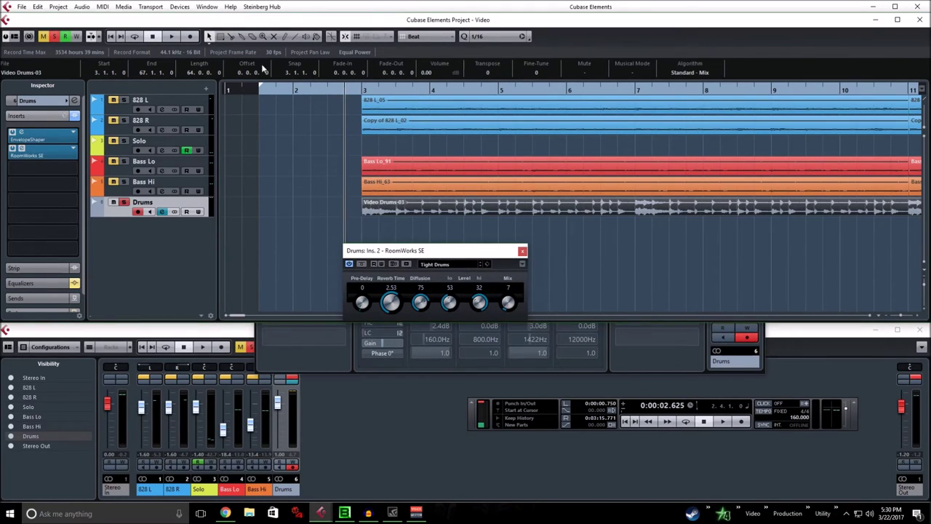
click(171, 37)
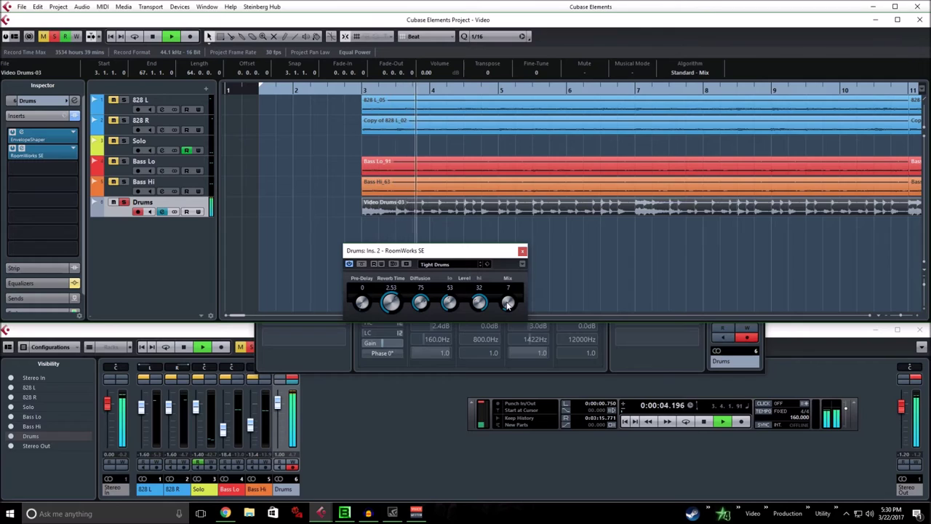
mouse_move(507, 305)
mouse_down()
mouse_move(517, 306)
mouse_move(506, 313)
mouse_up()
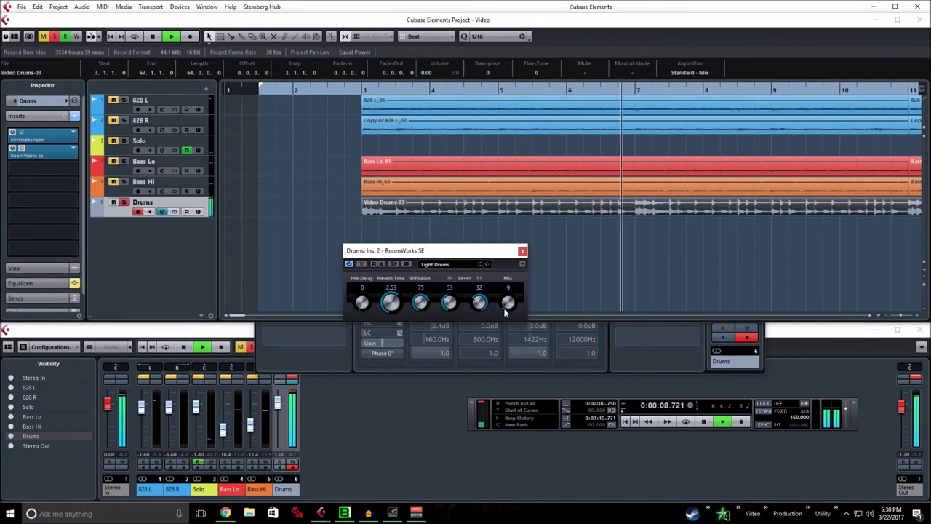
click(523, 251)
click(153, 36)
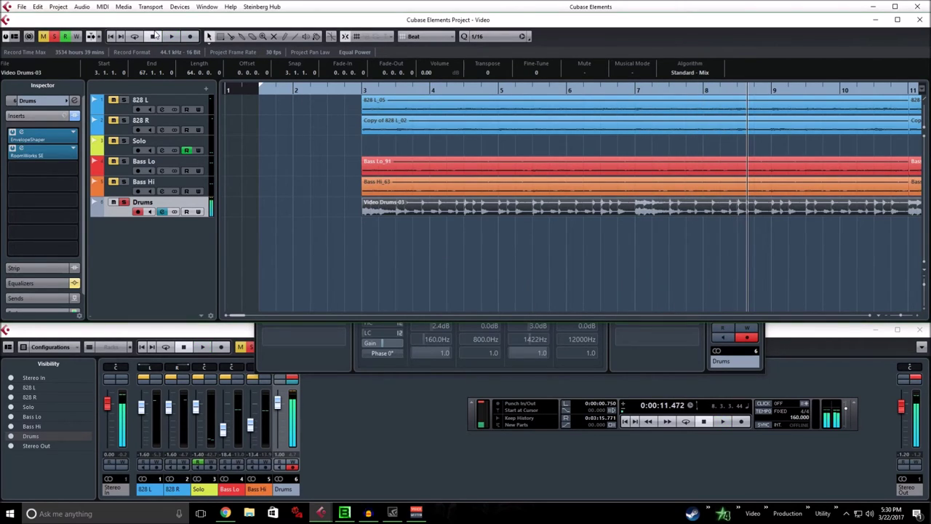
Step: Re-enable the Drums EQ (160 Hz and 1422 Hz boosts) and close Channel Settings
click(162, 211)
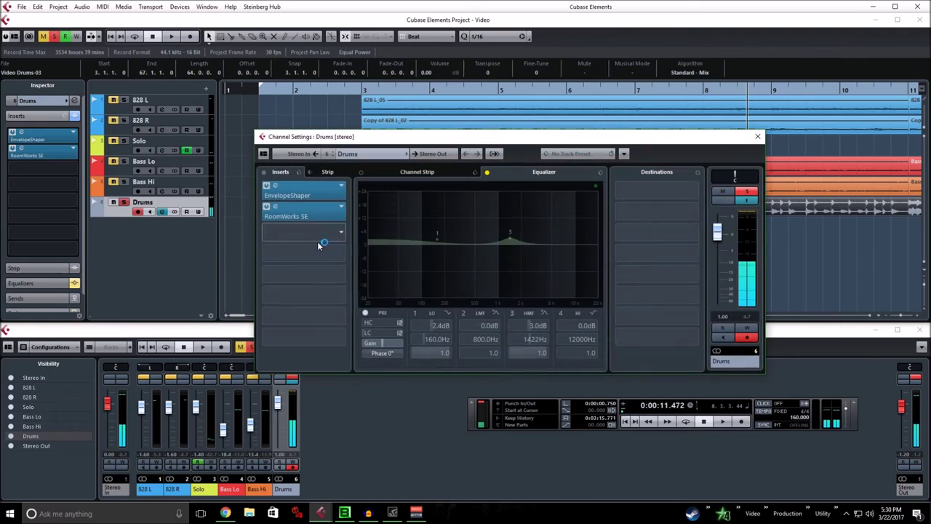
right_click(451, 215)
click(469, 221)
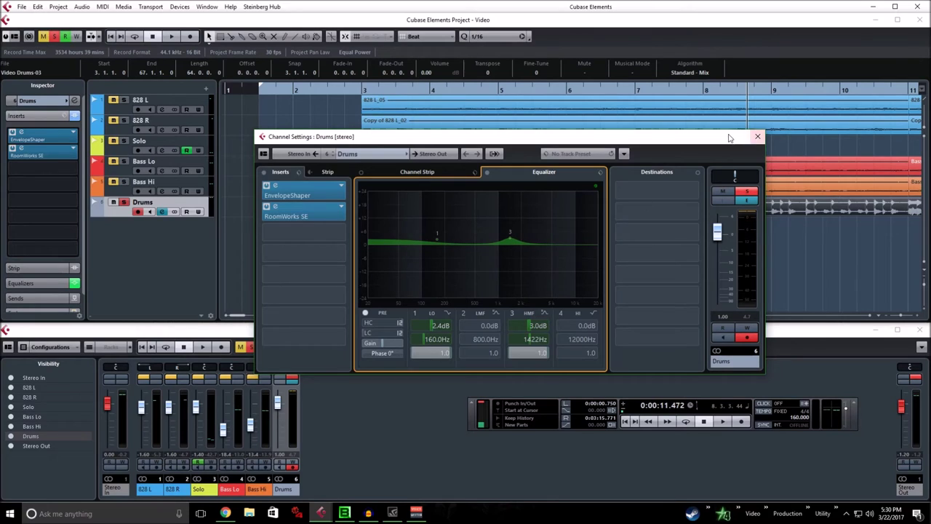
click(757, 136)
Step: Start playback from bar 3 and open the Drums channel settings to inspect the EQ display
click(363, 90)
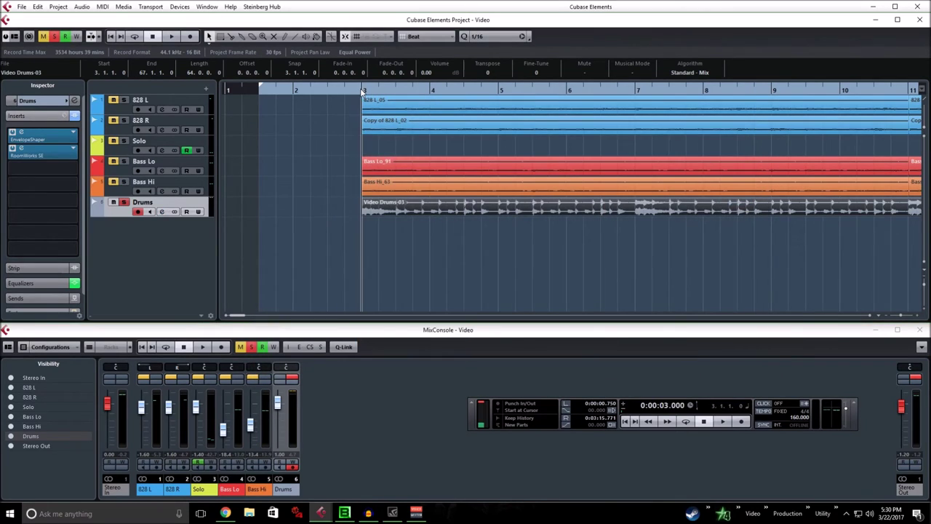
click(171, 37)
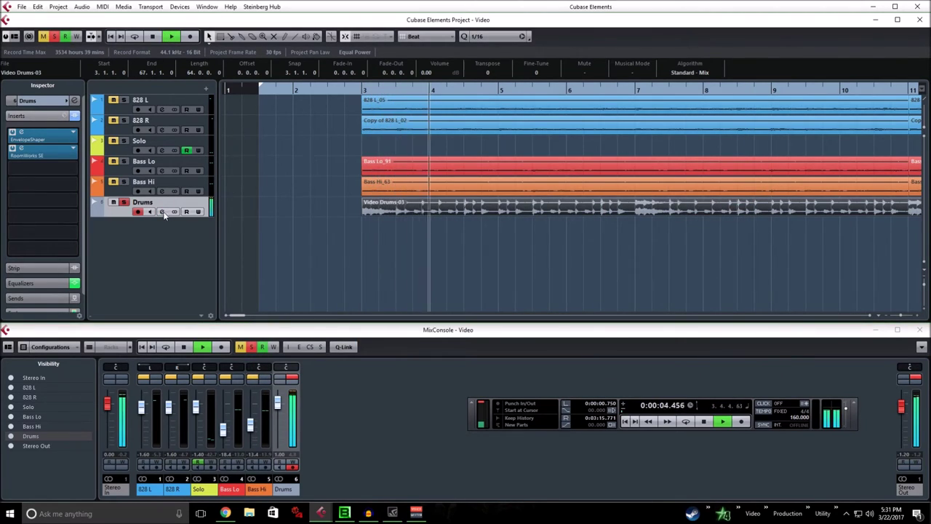
click(163, 212)
right_click(409, 210)
click(408, 210)
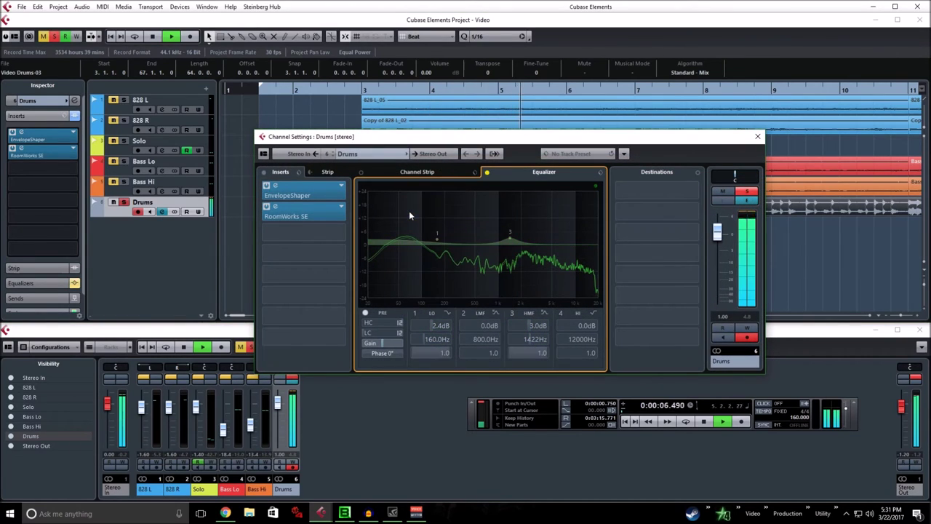
right_click(409, 215)
key(Escape)
click(13, 144)
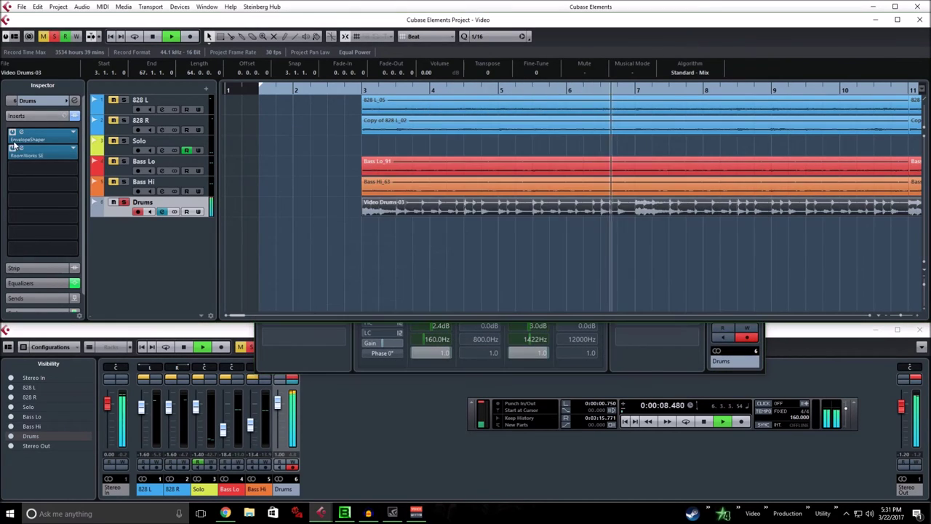
Step: Reopen the Drums channel settings and review the EQ display options again
click(161, 212)
click(160, 211)
right_click(469, 212)
key(Escape)
right_click(468, 212)
key(Escape)
click(32, 181)
Step: Open the RoomWorks SE reverb, then stop playback, close the reverb editor and return to bar 3
click(12, 148)
click(222, 211)
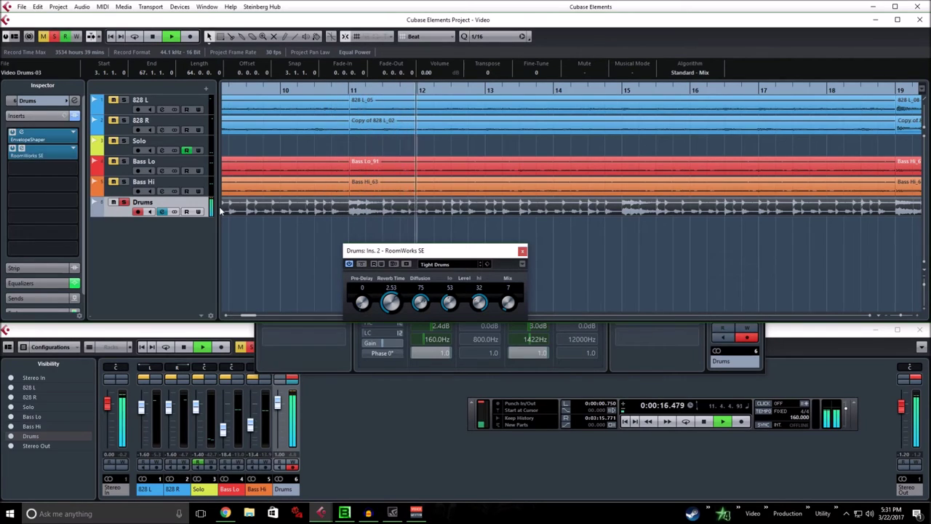
key(space)
click(523, 250)
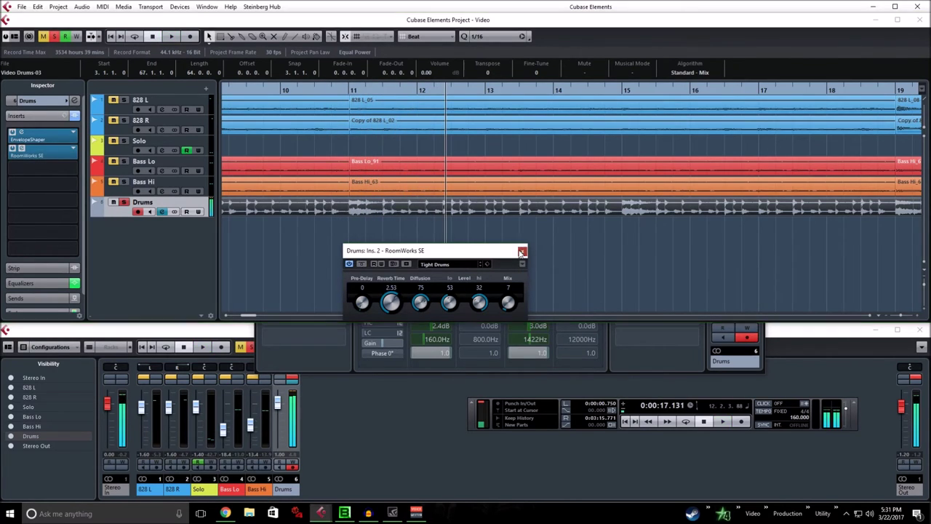
click(152, 36)
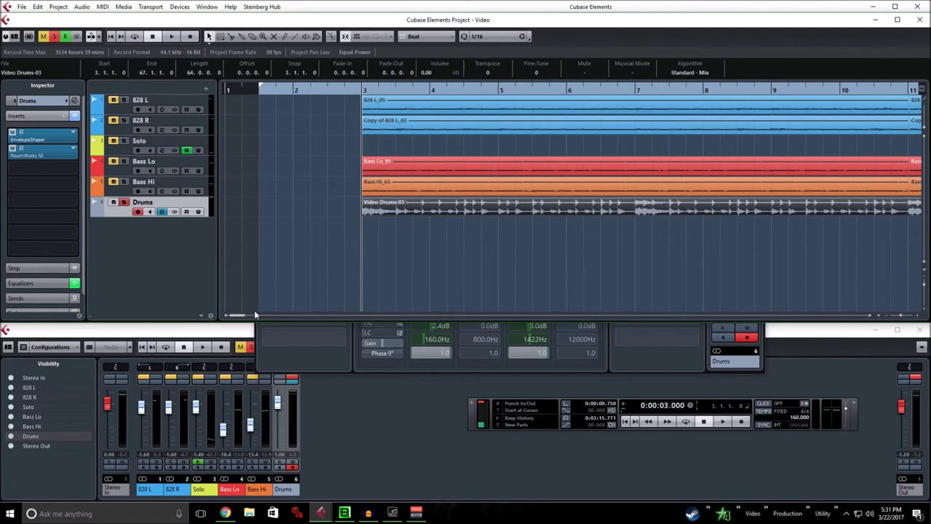
click(342, 484)
click(178, 485)
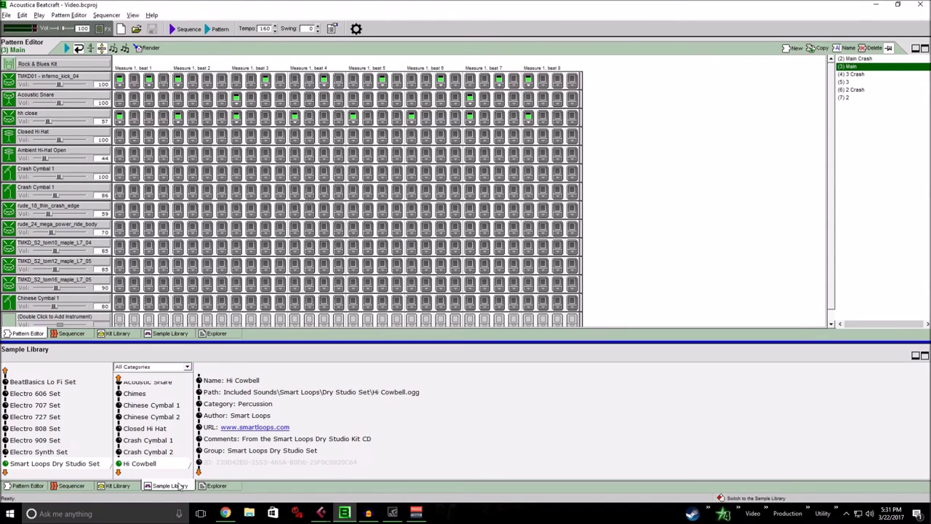
click(217, 485)
scroll(867, 401, down, 6)
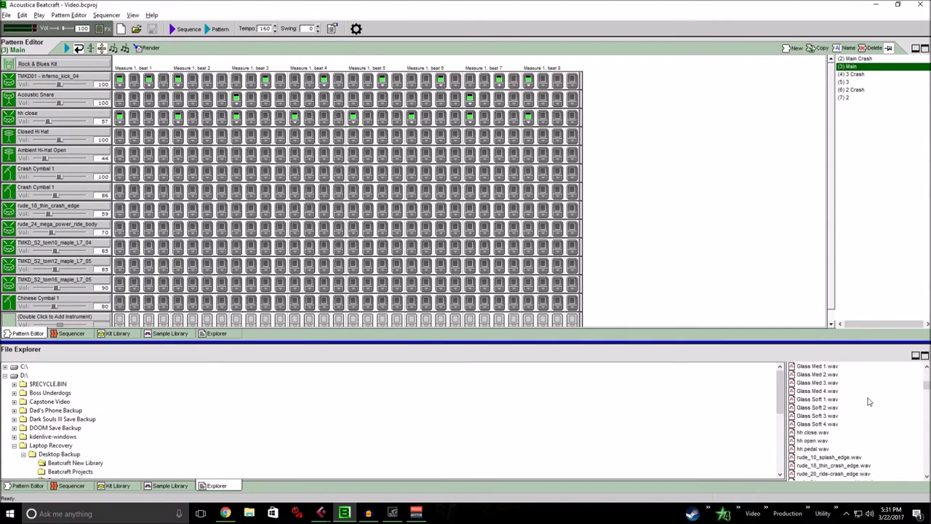
scroll(855, 404, up, 4)
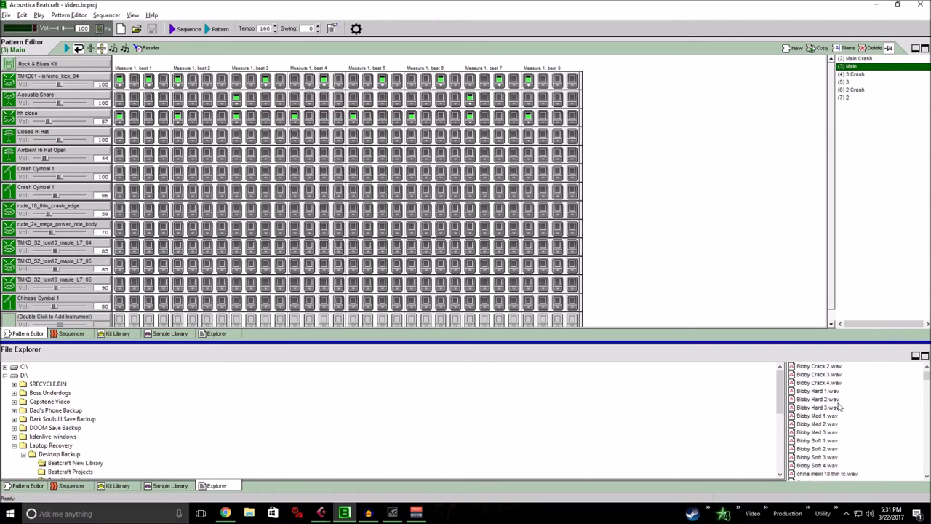
click(27, 485)
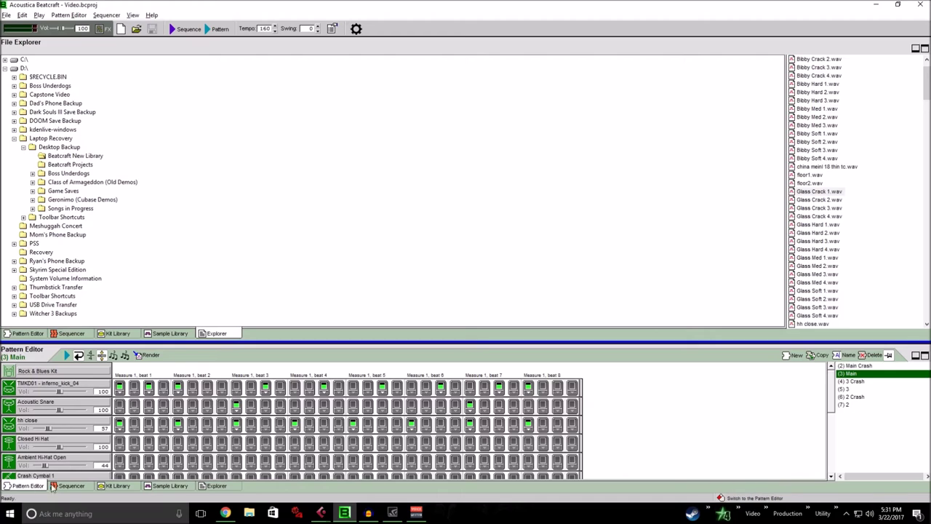
click(35, 334)
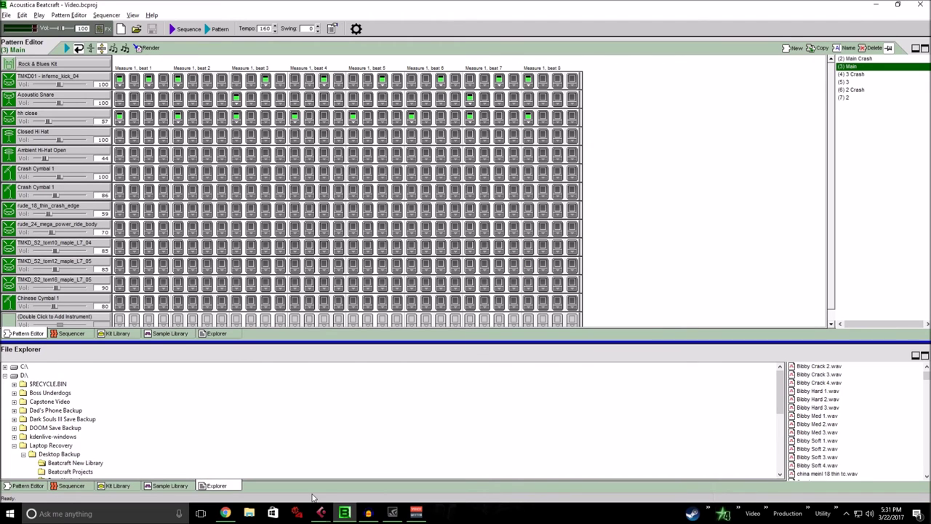
click(70, 486)
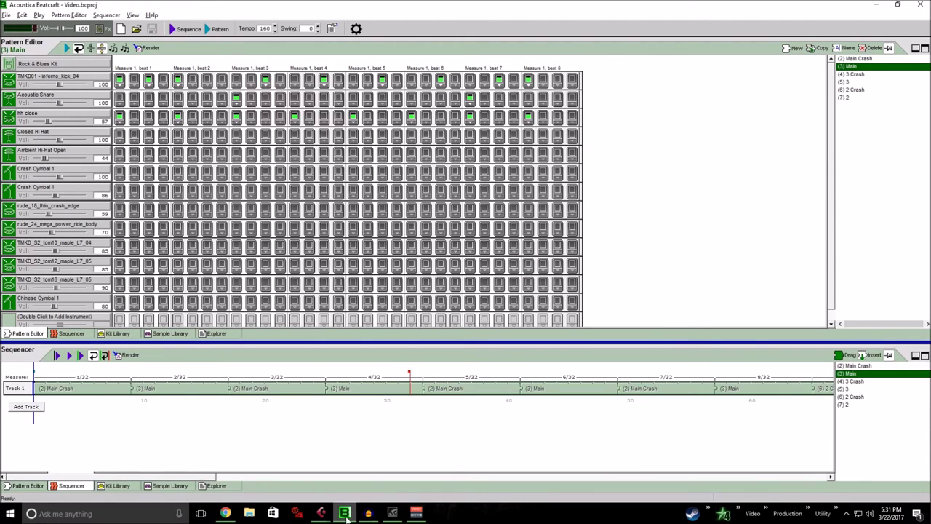
mouse_move(321, 513)
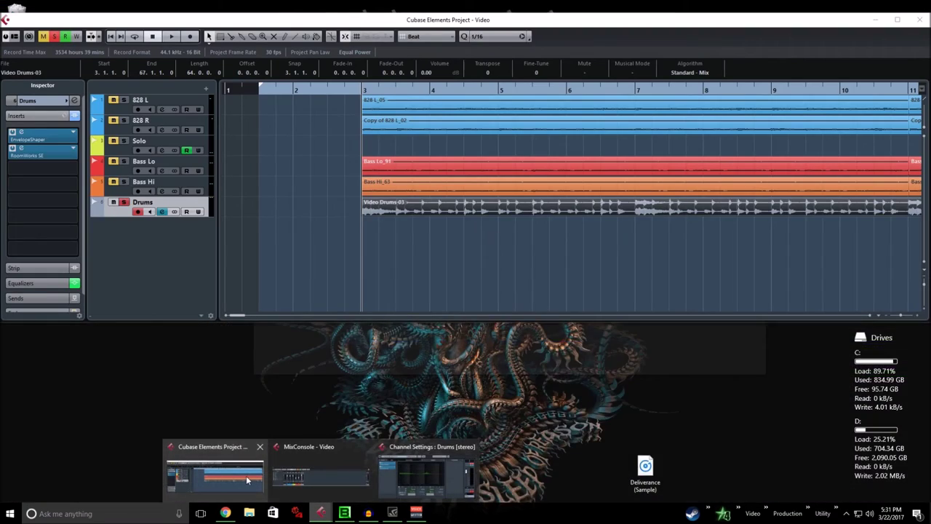
click(246, 476)
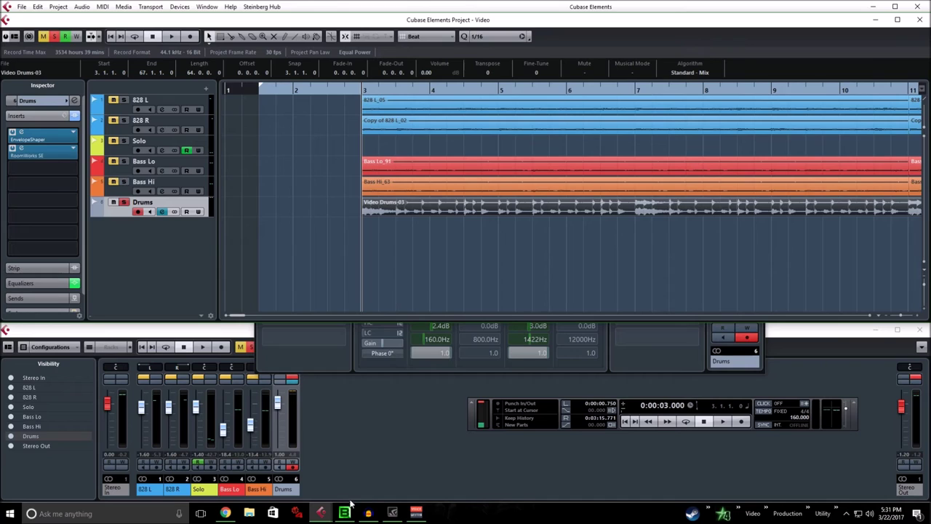
key(alt+Tab)
click(217, 485)
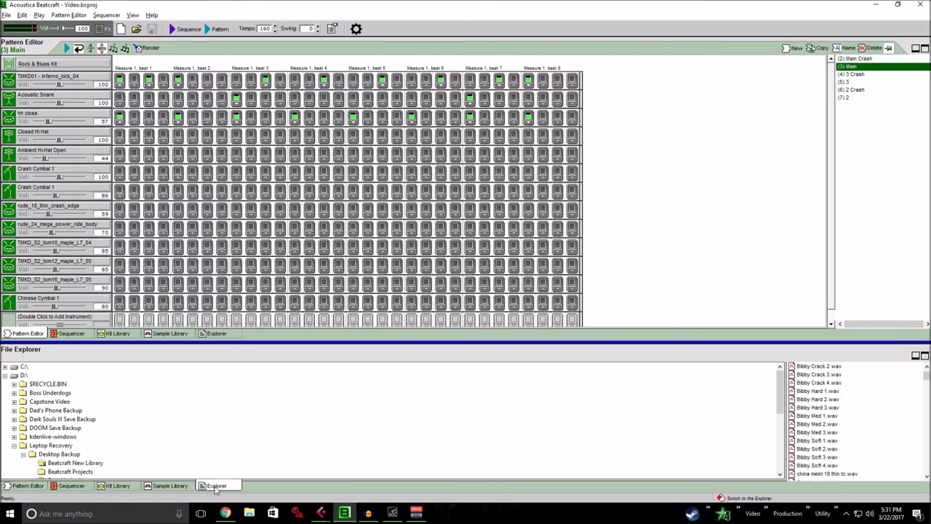
scroll(836, 441, up, 3)
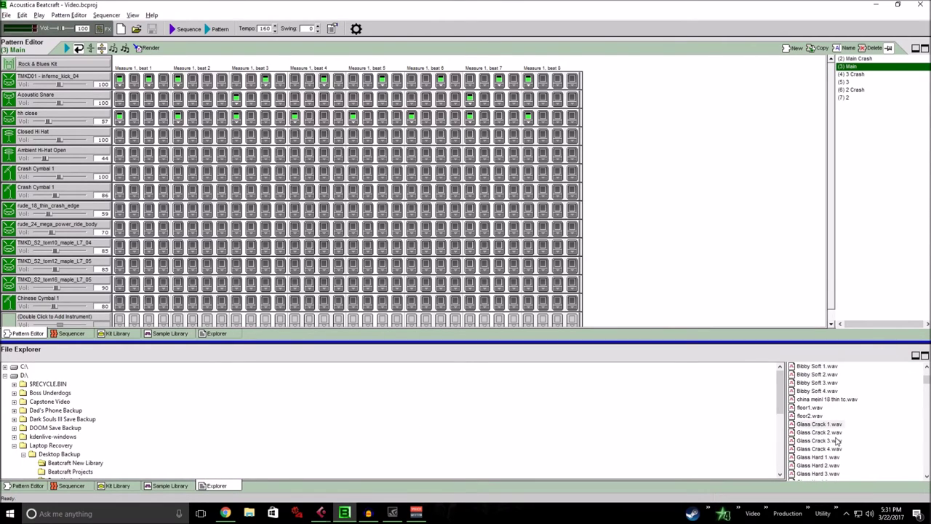
click(826, 382)
click(822, 374)
click(822, 391)
click(821, 398)
scroll(820, 399, down, 1)
click(821, 407)
click(821, 415)
click(821, 424)
click(821, 430)
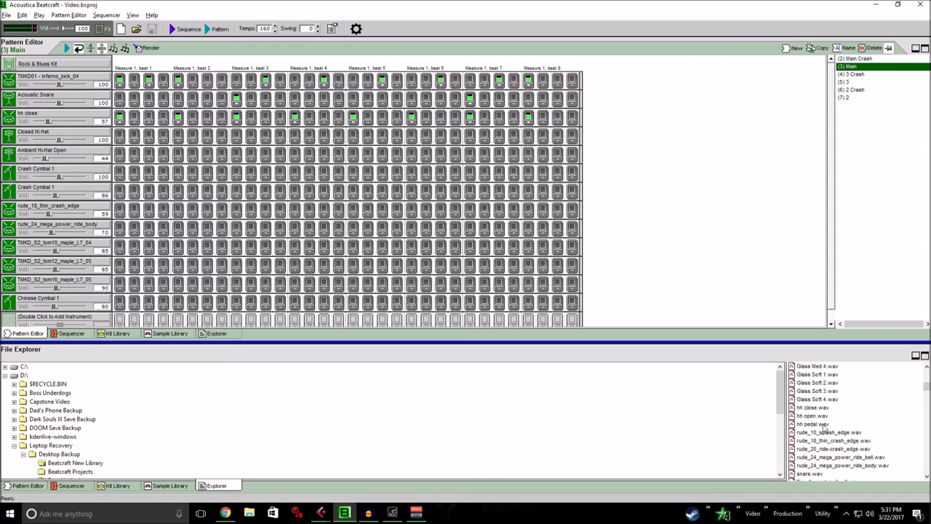
scroll(824, 416, up, 1)
click(823, 409)
click(819, 391)
click(818, 407)
click(820, 449)
click(821, 424)
click(822, 458)
scroll(818, 454, up, 2)
scroll(815, 449, up, 3)
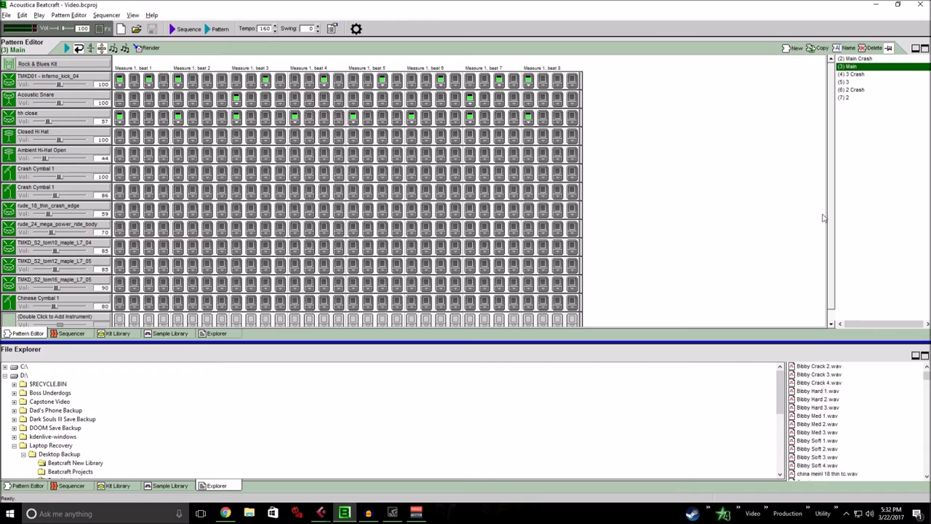
click(874, 6)
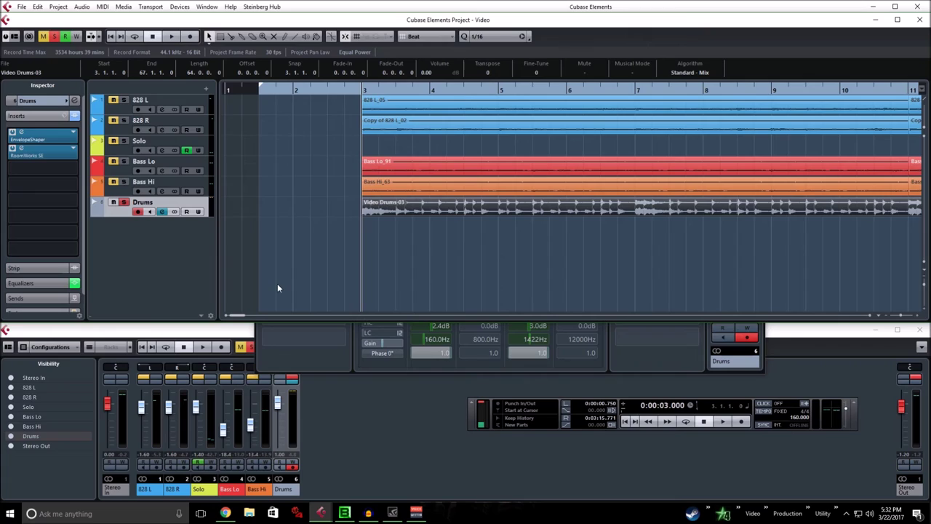
Step: Disarm recording on Drums, then select Bass Lo, 828 L, Bass Hi and Drums in turn
click(137, 212)
drag(237, 318, 237, 318)
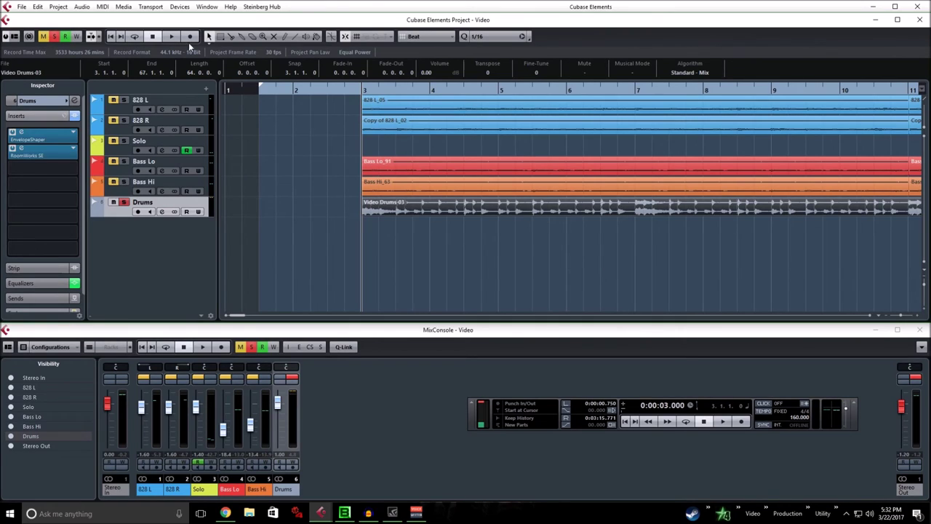
click(123, 172)
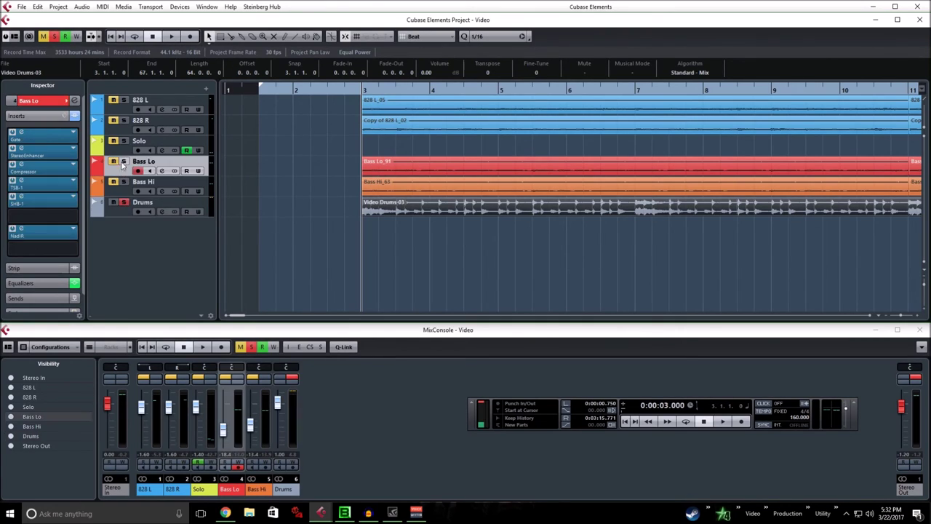
click(128, 112)
click(122, 190)
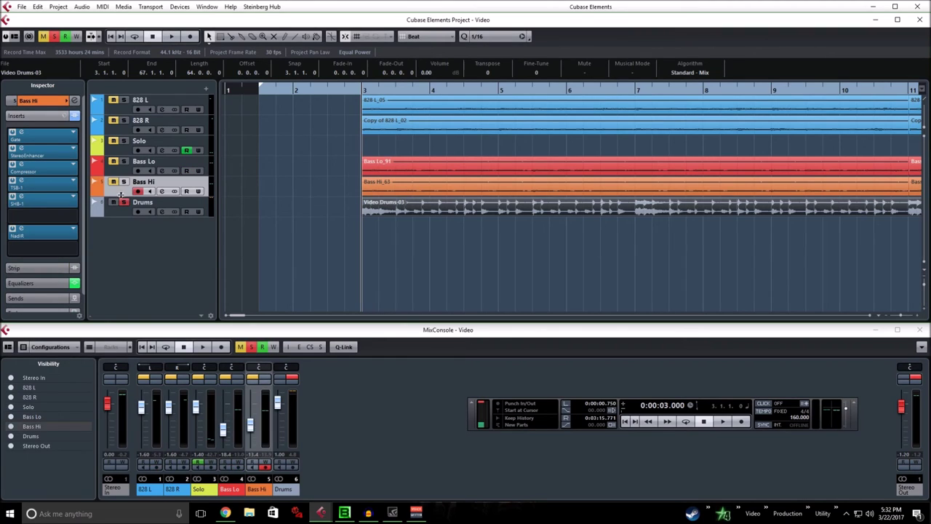
click(122, 210)
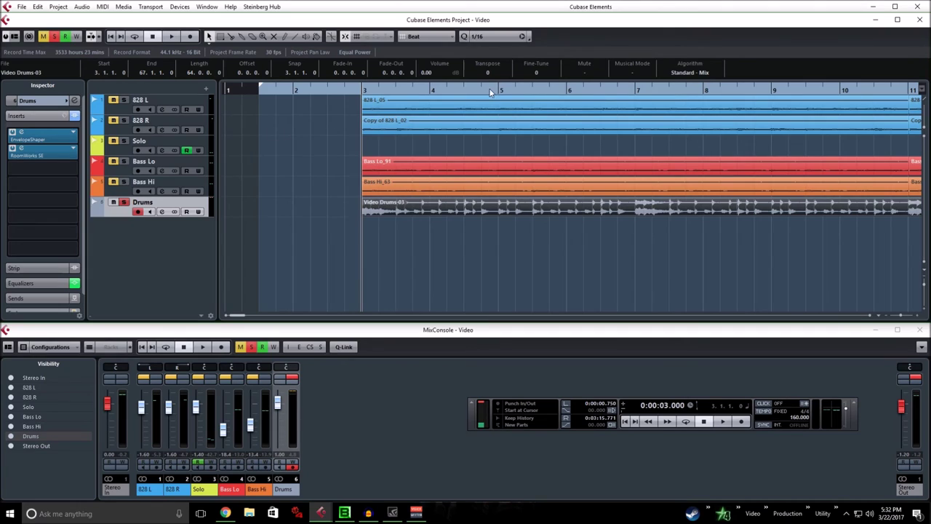
Step: Play from bar 3 with Drums unsoloed, zoom out to see more bars, then stop
click(172, 37)
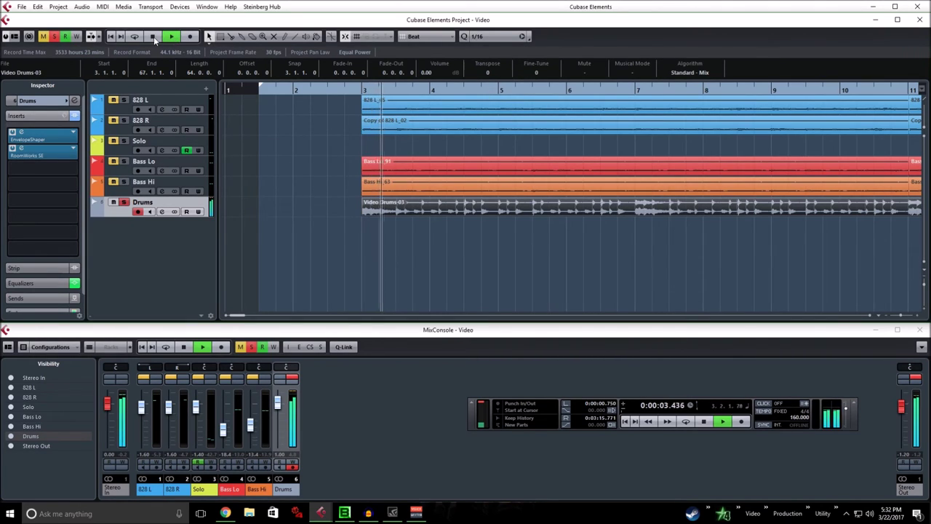
click(54, 37)
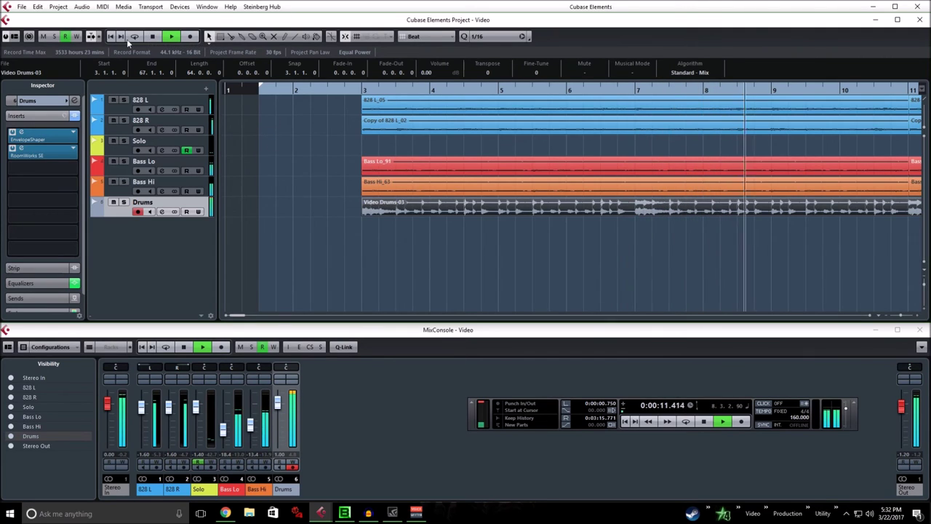
key(g)
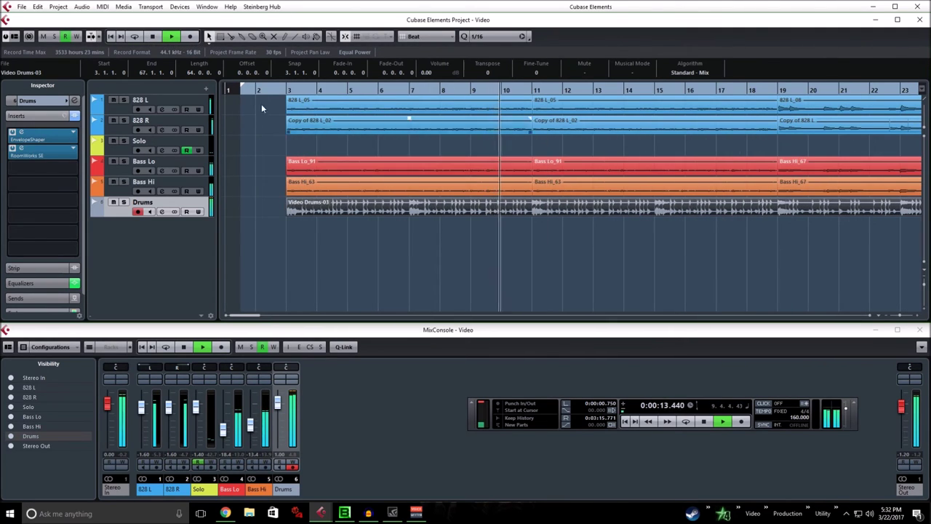
click(152, 37)
Step: Turn off Record Enable on the Drums track
click(137, 211)
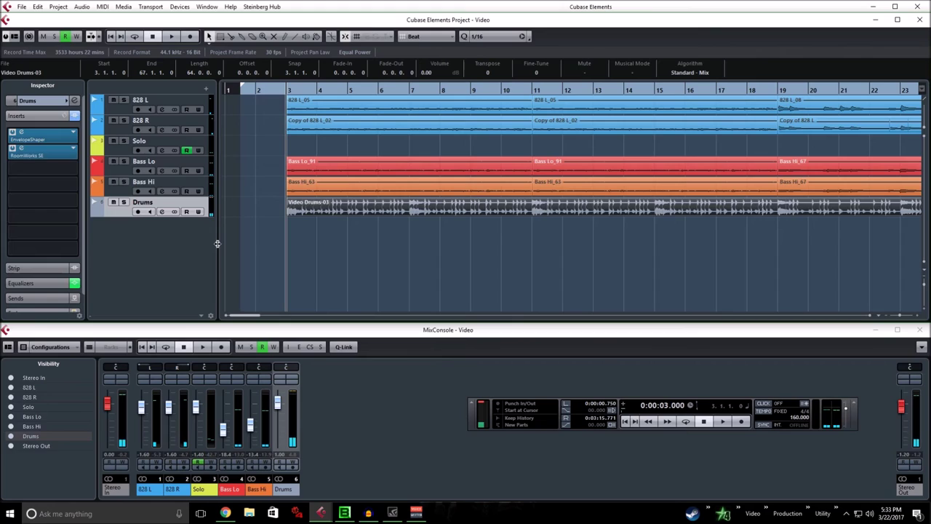